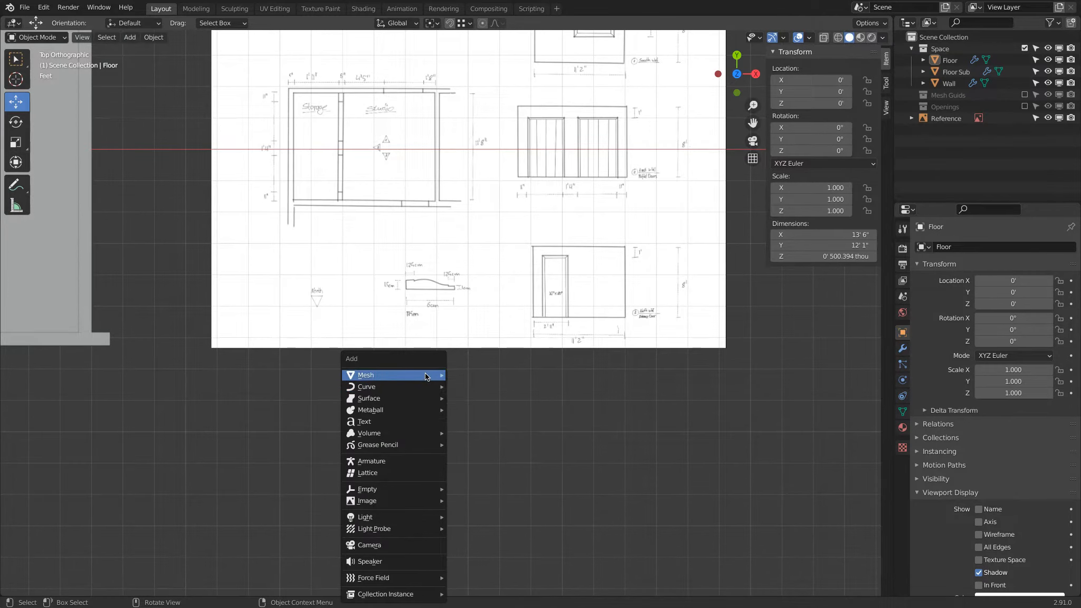
# Place the 3D cursor just below the reference drawings and add a plane there
pyautogui.click(15, 79)
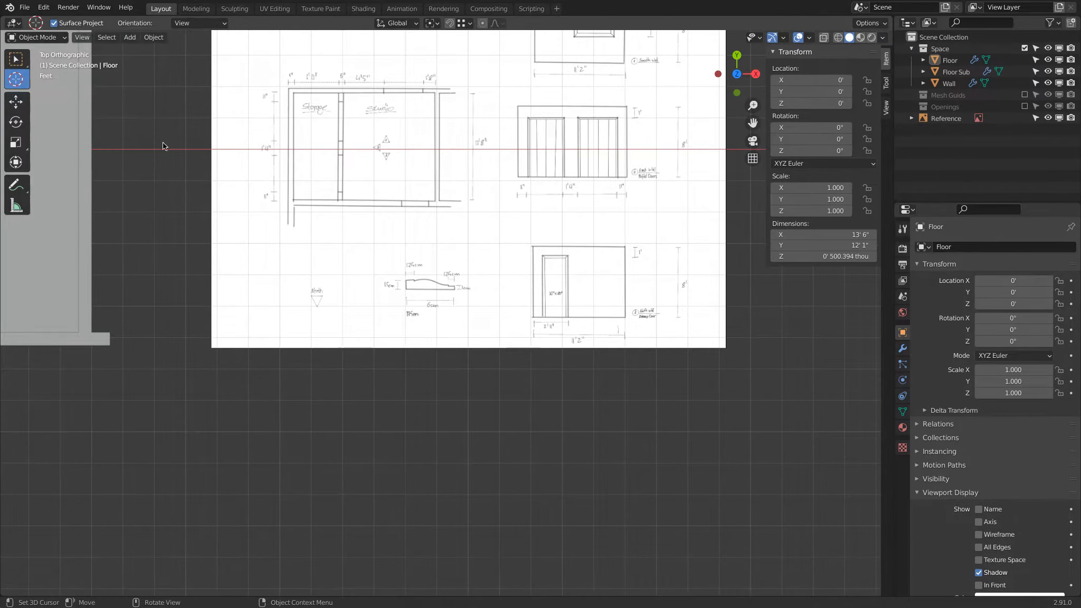
pyautogui.click(431, 384)
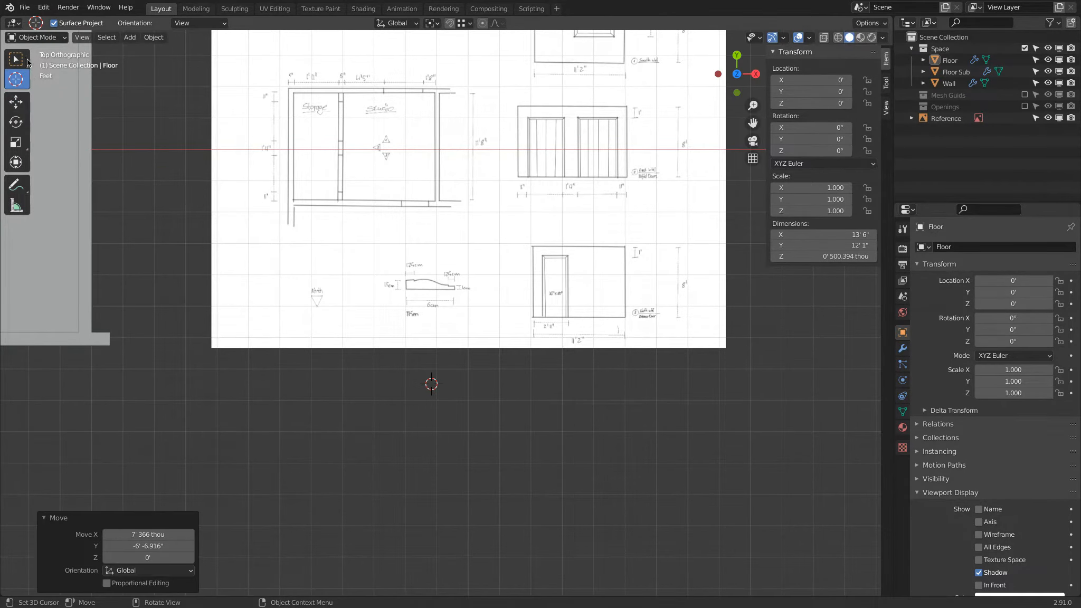
pyautogui.press('w')
pyautogui.hotkey('shift', 'a')
pyautogui.click(488, 356)
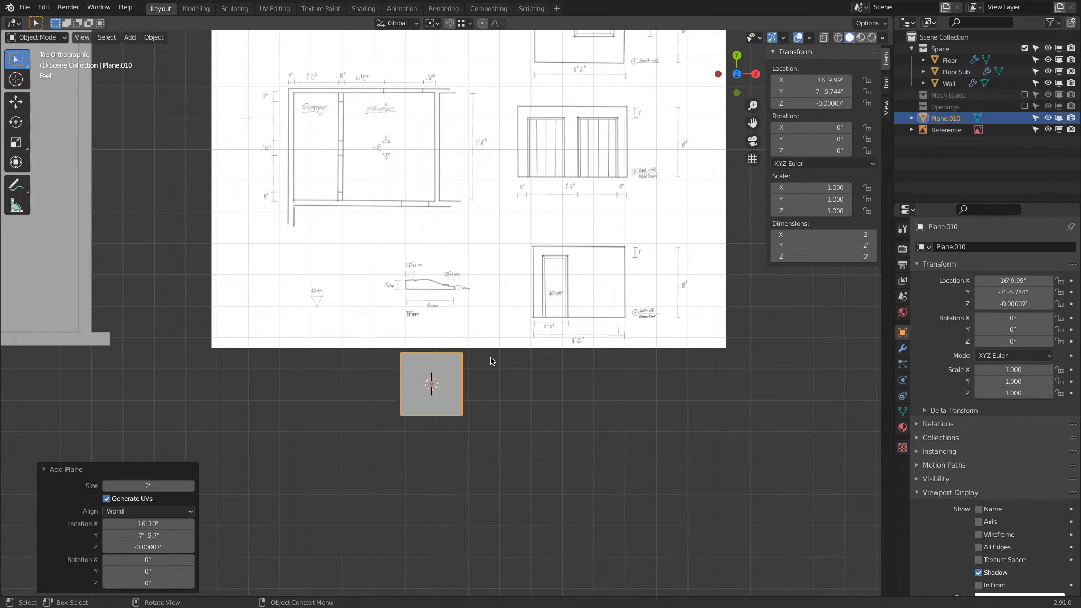
# Set the plane's dimensions to 6 cm in X and 1.5 cm in Y, then apply its scale
pyautogui.scroll(2, 491, 357)
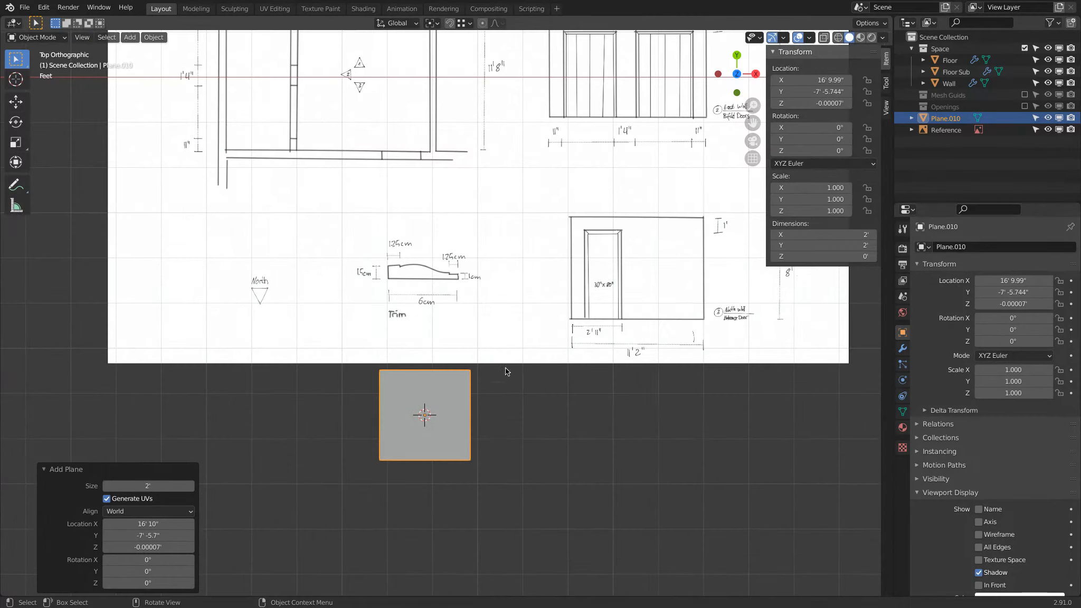
pyautogui.click(812, 234)
pyautogui.write('62"')
pyautogui.press('Return')
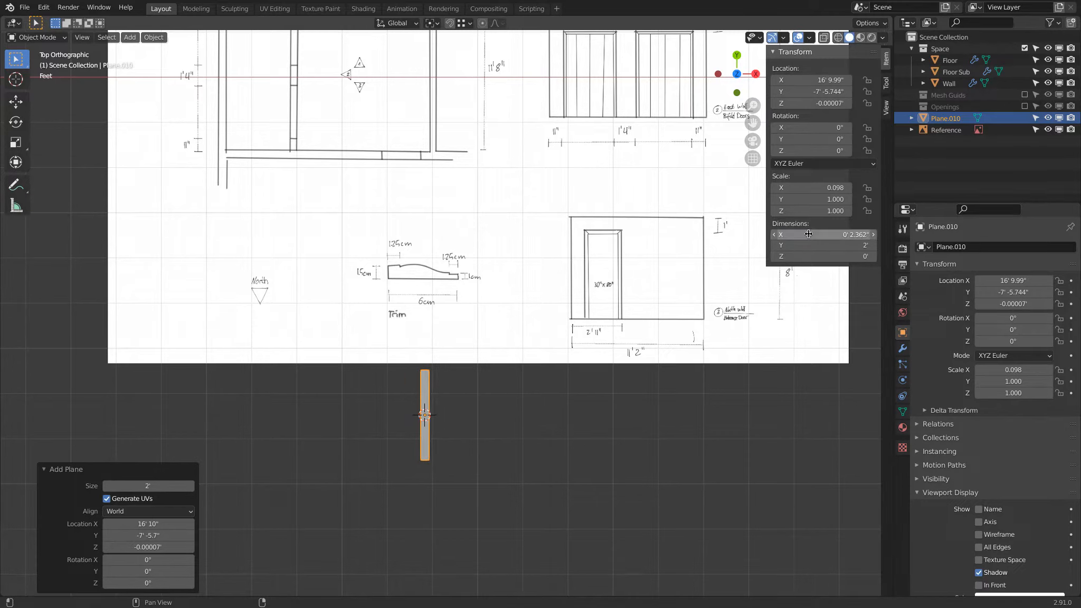
pyautogui.click(809, 246)
pyautogui.write('1.5cm')
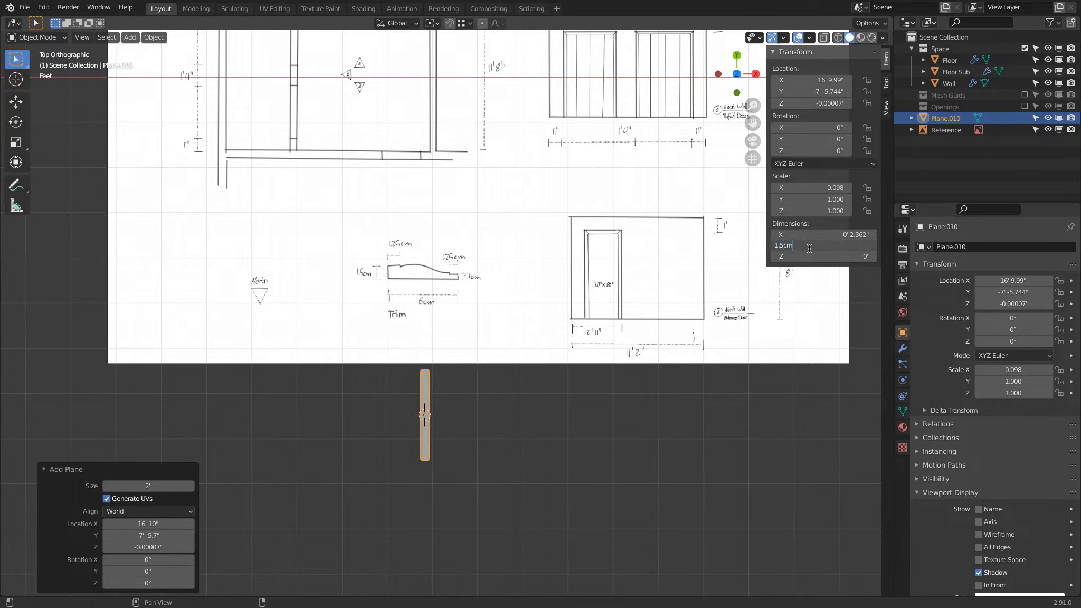
pyautogui.press('Return')
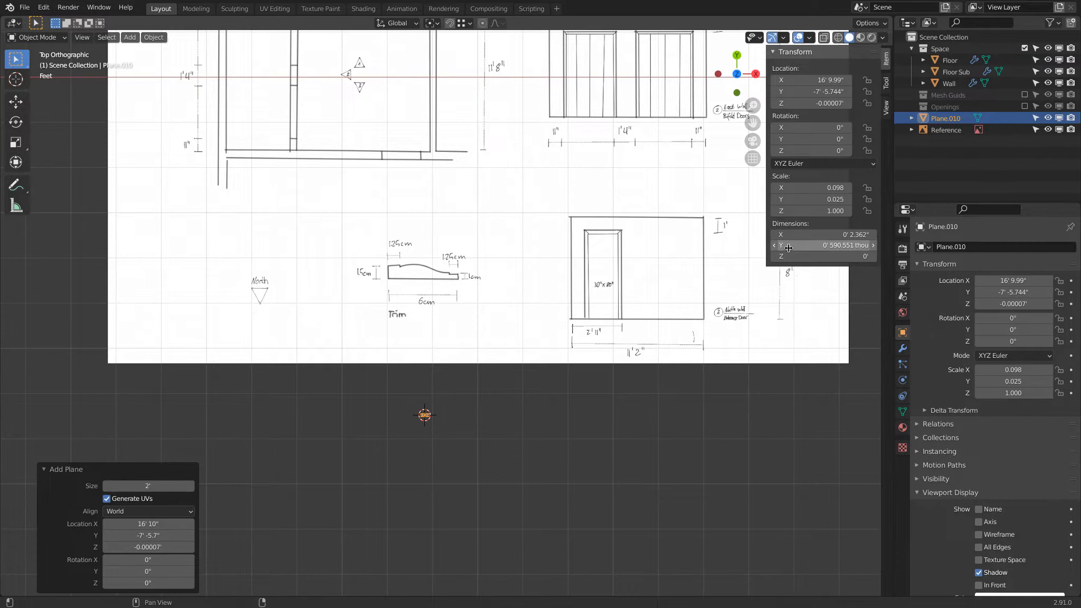
pyautogui.hotkey('ctrl', 'a')
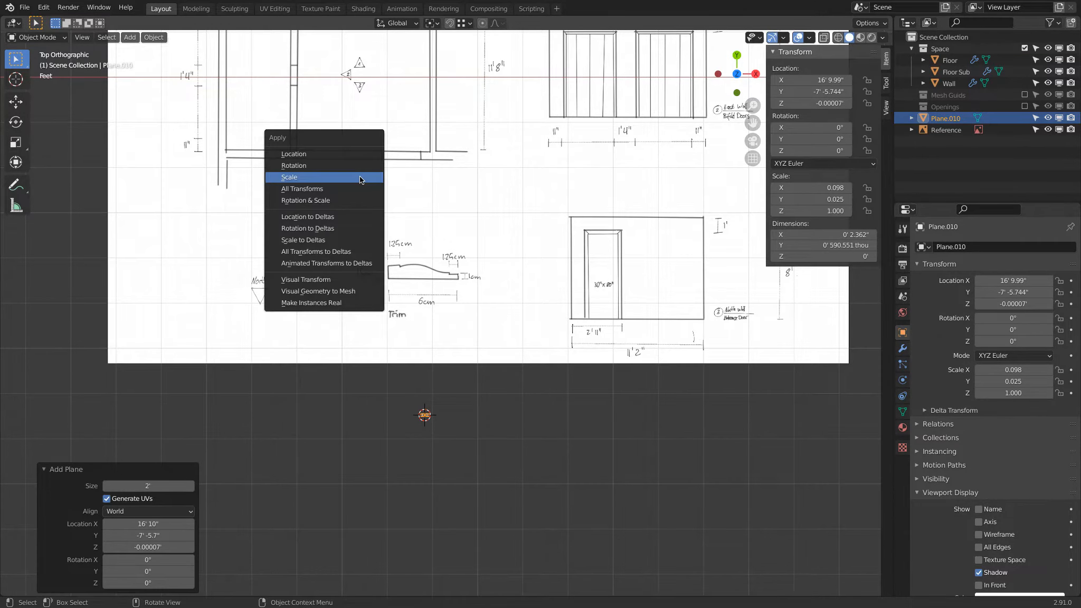
pyautogui.click(360, 177)
# Move the plane up beneath the trim sketch and scale it up by about 8.3
pyautogui.scroll(3, 491, 374)
pyautogui.press('g')
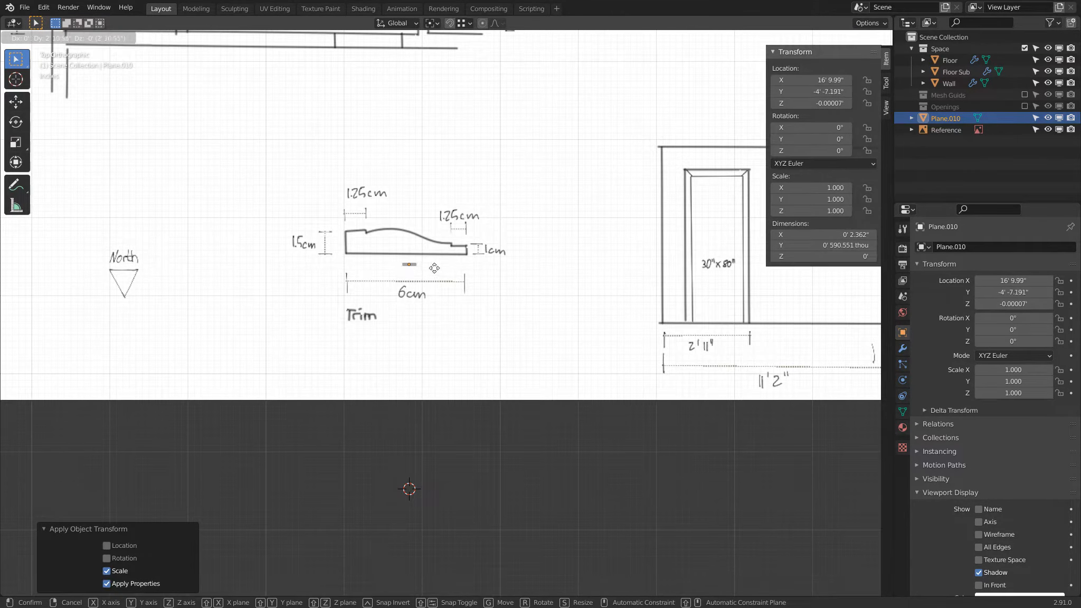
pyautogui.click(425, 281)
pyautogui.press('s')
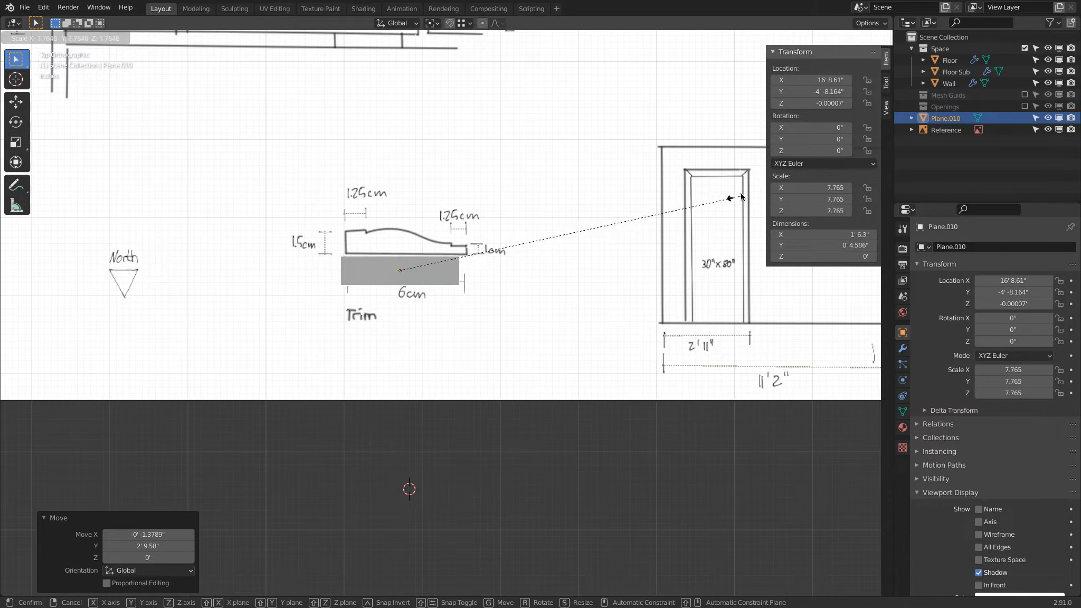
pyautogui.click(760, 180)
# Match the plane's width to the trim sketch by scaling it about 0.949 and place it just under the 6 cm dimension line
pyautogui.scroll(2, 479, 224)
pyautogui.press('g')
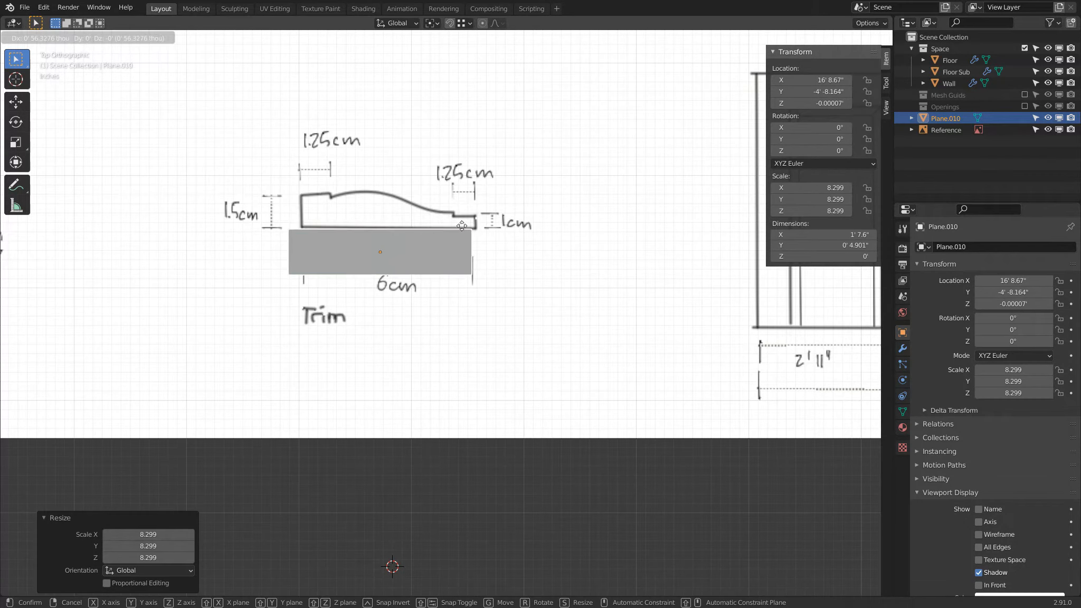
pyautogui.click(469, 235)
pyautogui.press('s')
pyautogui.click(475, 231)
pyautogui.press('g')
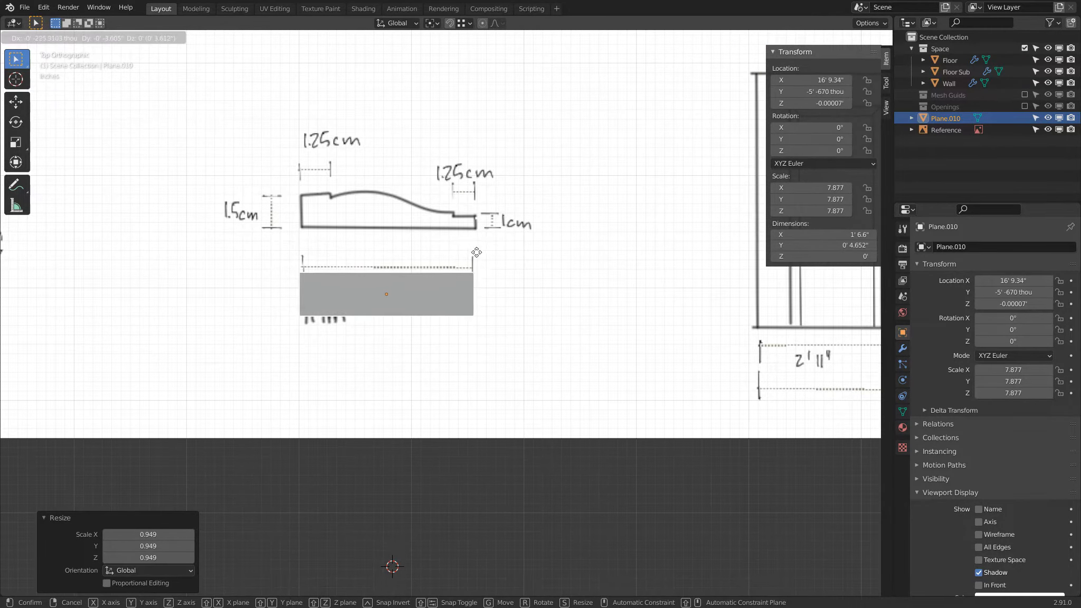
pyautogui.click(476, 252)
# Subdivide the plane's upper edge once in Edit Mode and move the new vertex close to the upper-left corner of the profile
pyautogui.scroll(2, 317, 232)
pyautogui.scroll(1, 254, 208)
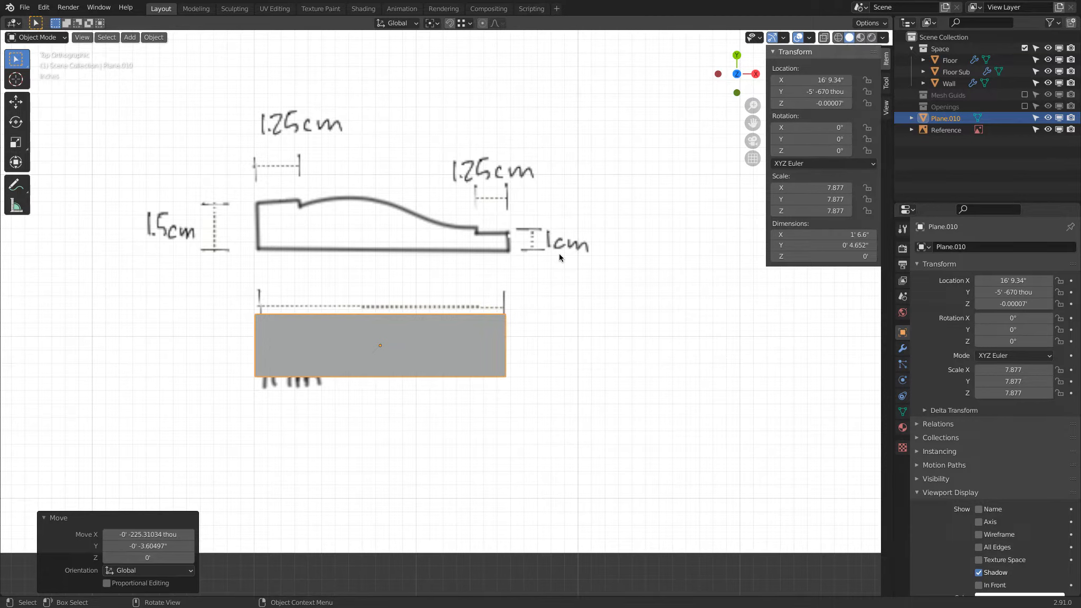
pyautogui.scroll(-2, 549, 253)
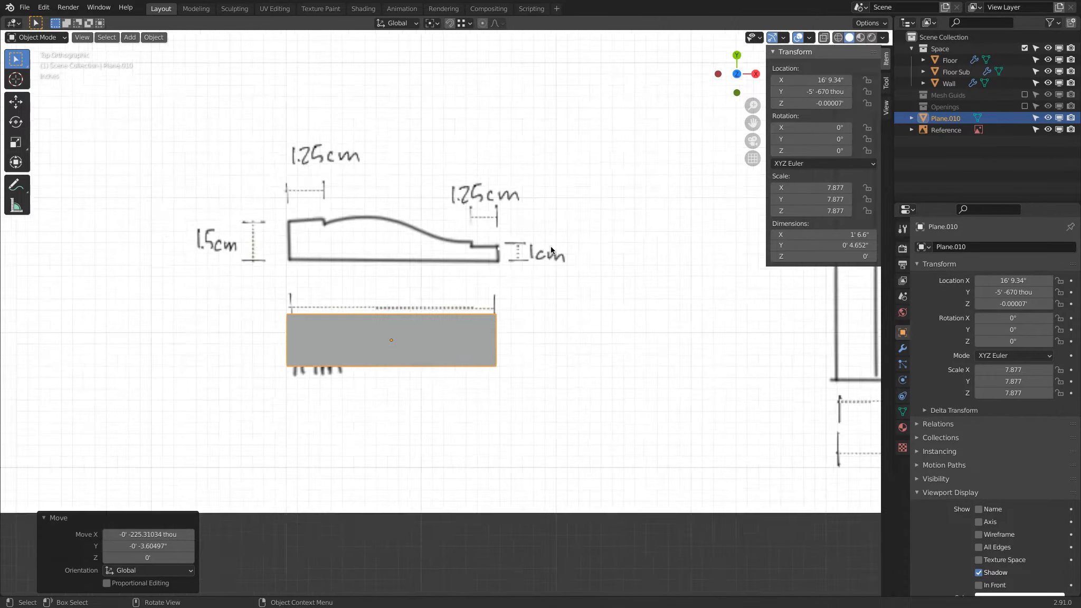
pyautogui.scroll(2, 403, 288)
pyautogui.press('Tab')
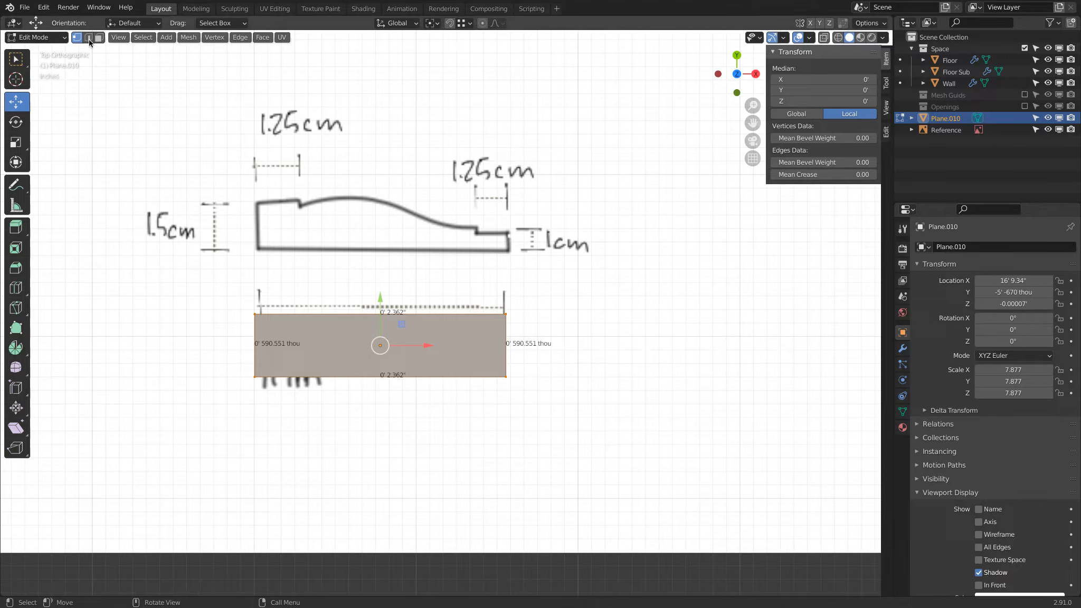
pyautogui.click(255, 314)
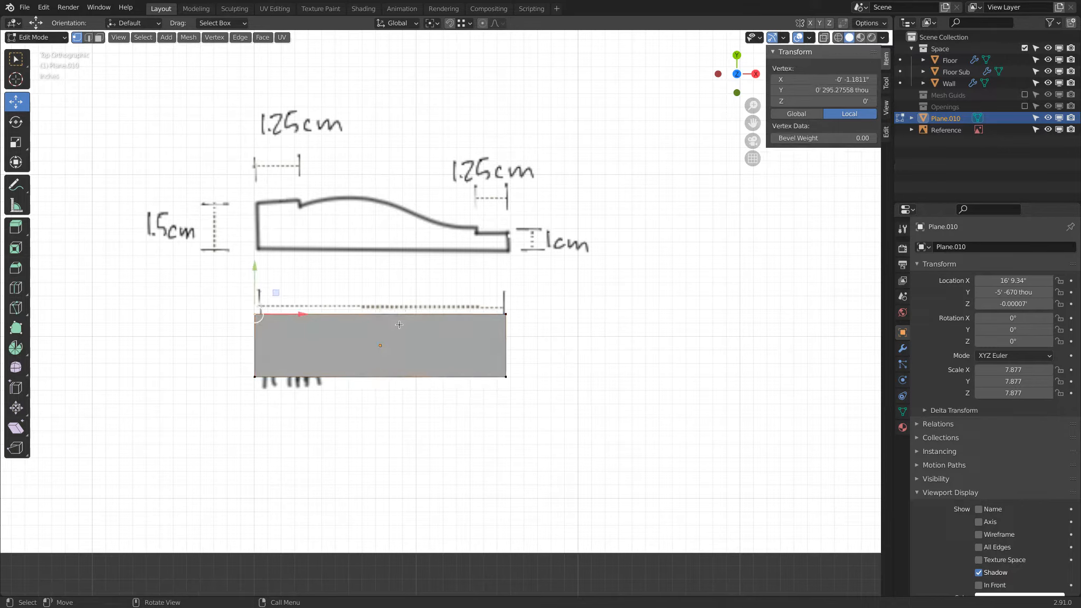
pyautogui.keyDown('shift'); pyautogui.click(505, 315); pyautogui.keyUp('shift')
pyautogui.rightClick(322, 272)
pyautogui.click(322, 272)
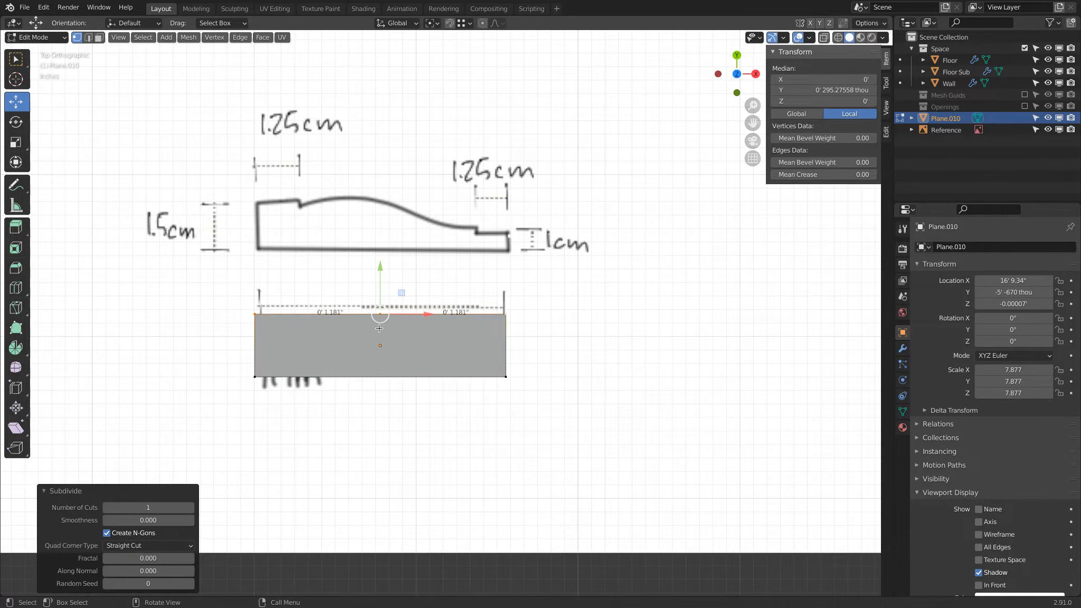
pyautogui.moveTo(425, 314); pyautogui.dragTo(333, 316)
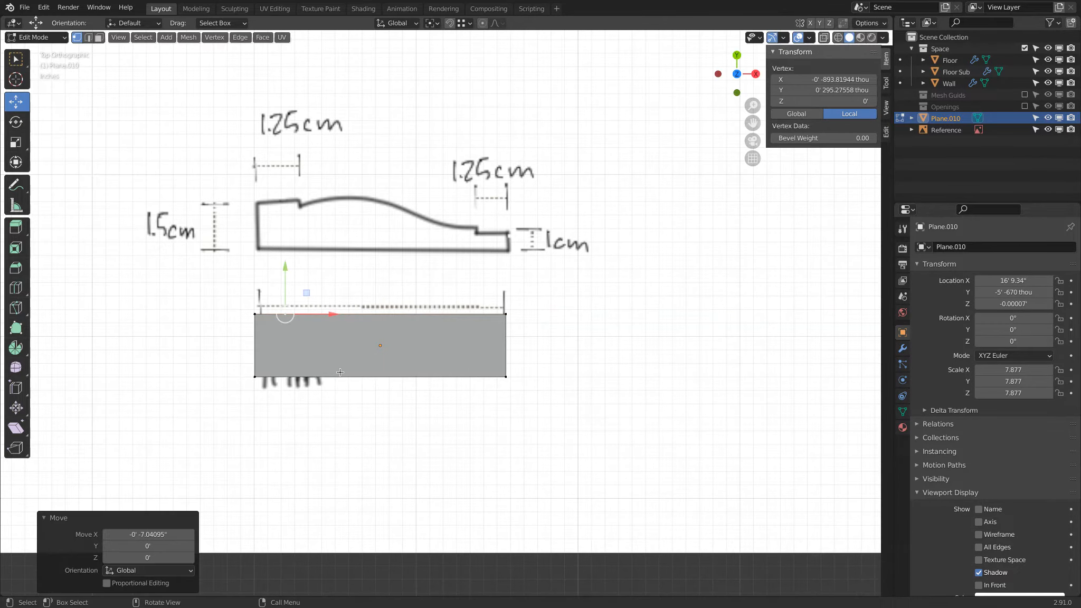
# Subdivide the remaining upper edge between the new vertex and the upper-right corner with one cut
pyautogui.click(506, 314)
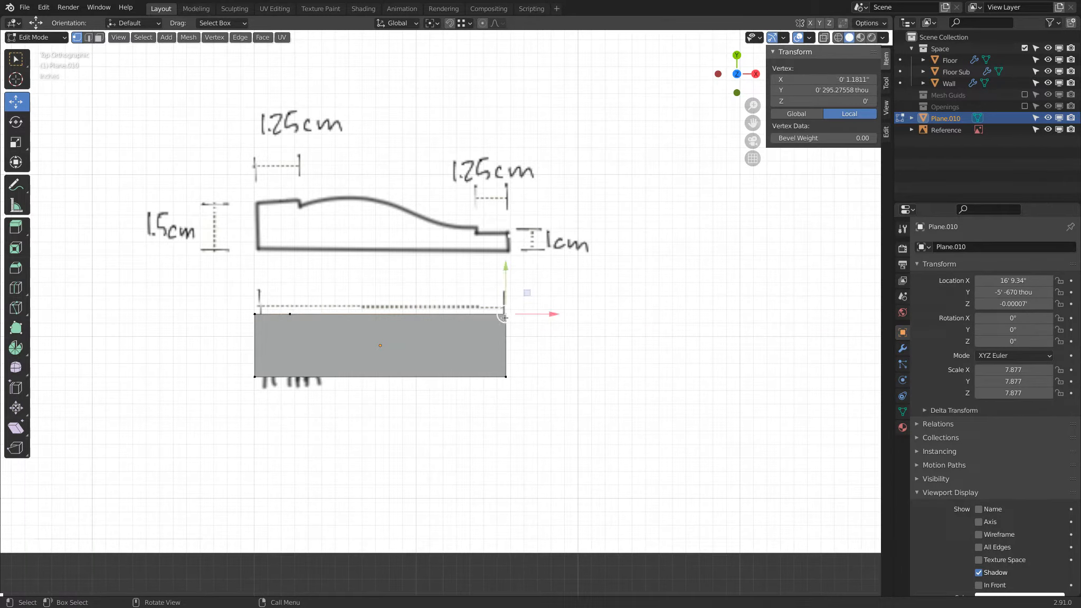
pyautogui.keyDown('shift'); pyautogui.click(290, 321); pyautogui.keyUp('shift')
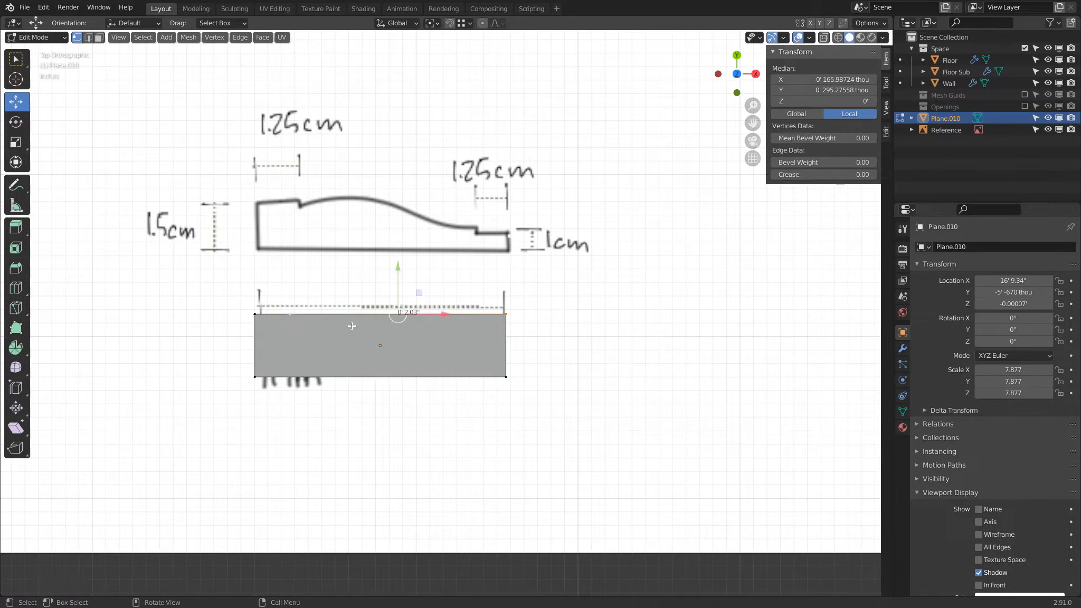
pyautogui.rightClick(345, 333)
pyautogui.click(349, 333)
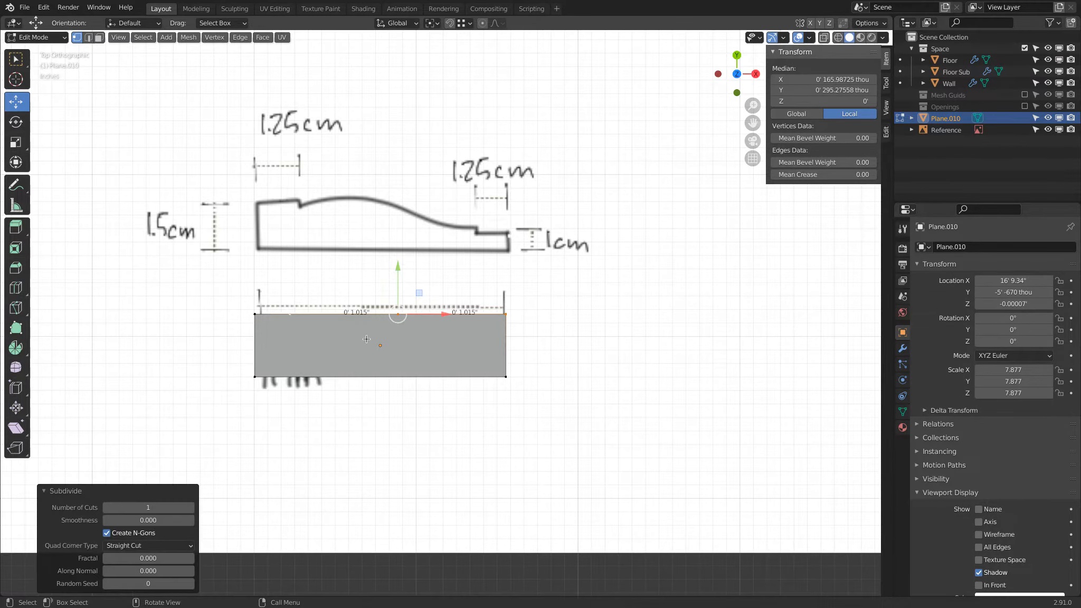
# Delete the upper edge segment between the two vertices created by subdividing
pyautogui.click(293, 318)
pyautogui.keyDown('shift'); pyautogui.click(397, 317); pyautogui.keyUp('shift')
pyautogui.press('x')
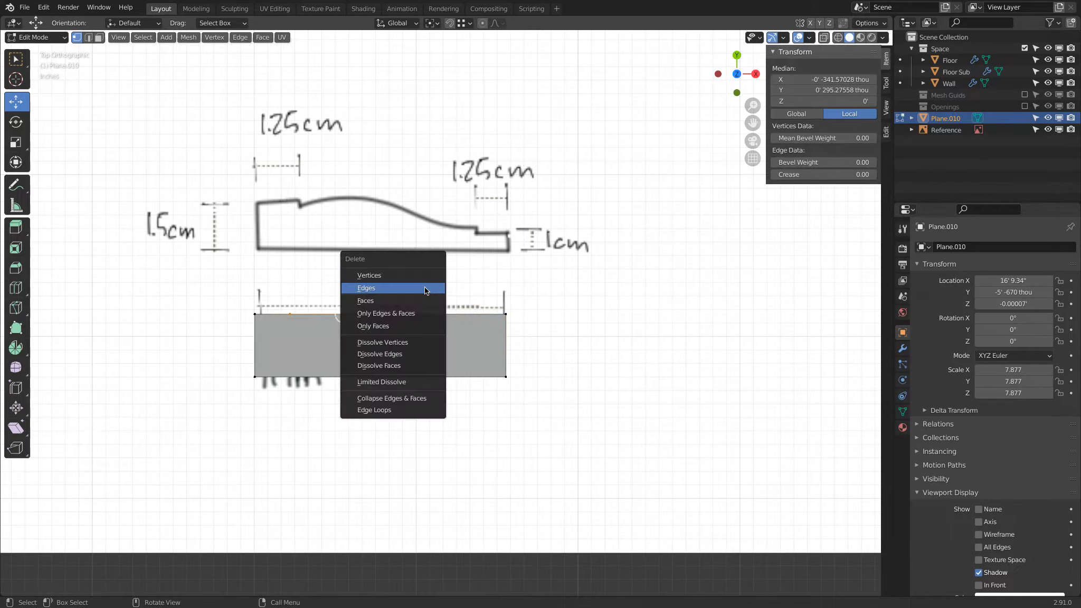
pyautogui.click(424, 287)
# Shape the profile's right end into a low ledge about 255 thou wide with a small upward step at its inner vertex
pyautogui.click(402, 321)
pyautogui.moveTo(440, 315); pyautogui.dragTo(524, 318)
pyautogui.keyDown('shift'); pyautogui.click(507, 309); pyautogui.keyUp('shift')
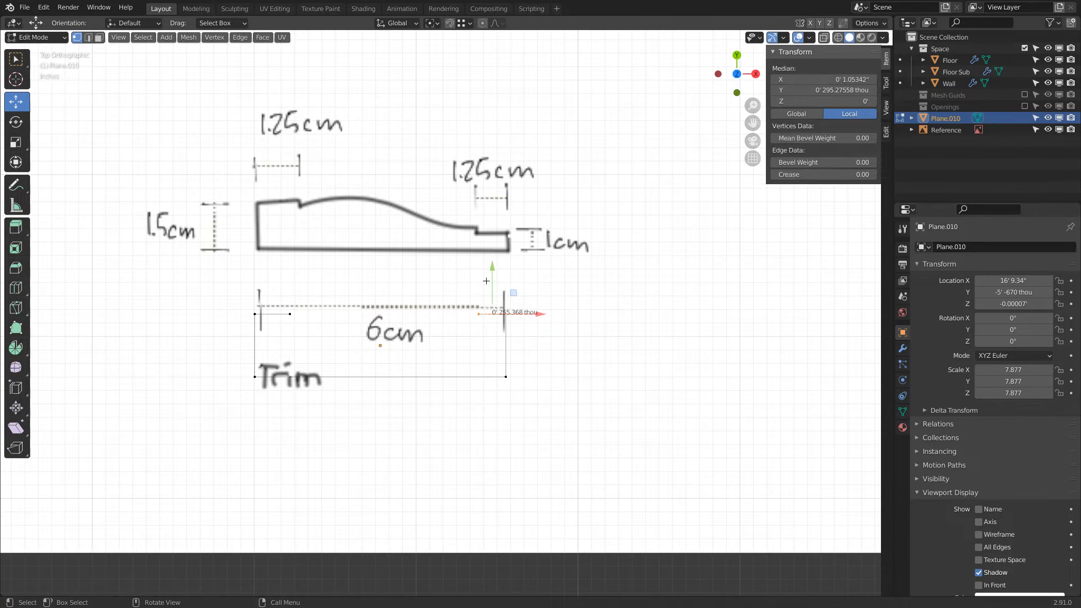
pyautogui.moveTo(492, 277); pyautogui.dragTo(469, 353)
pyautogui.click(470, 361)
# Extrude the free end vertex of the upper-left ledge a short way down along Y
pyautogui.click(298, 314)
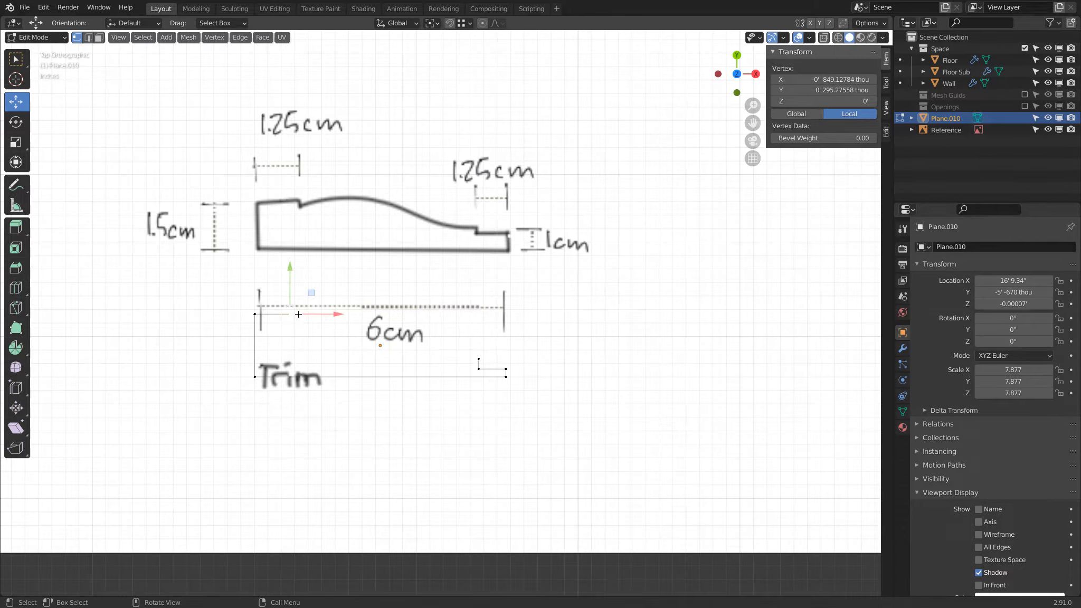
pyautogui.press('e')
pyautogui.press('y')
pyautogui.click(301, 325)
pyautogui.click(354, 360)
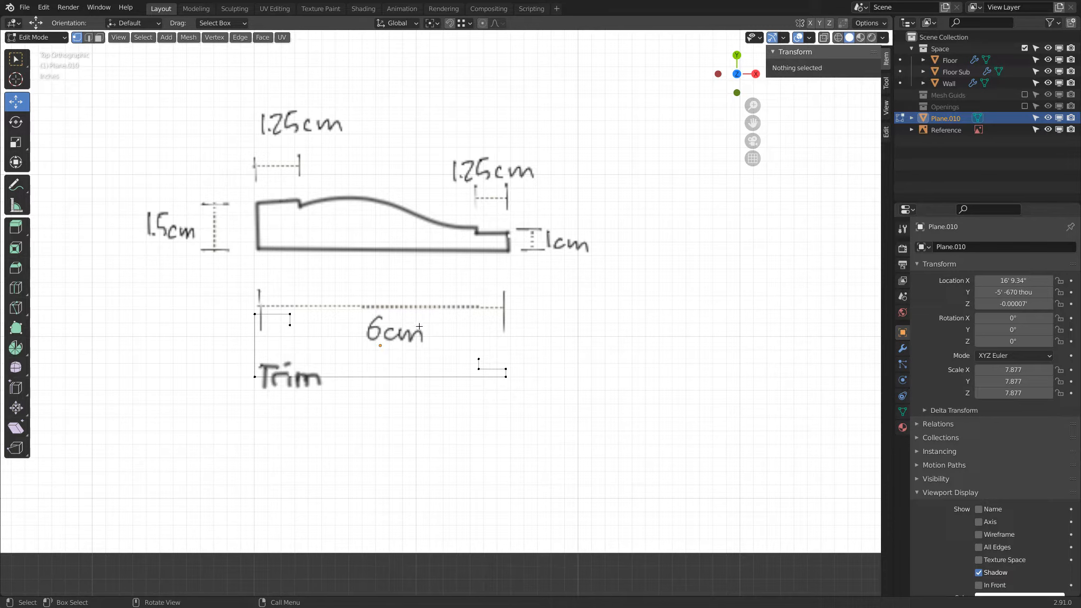
# Add a 32-vertex circle to the profile mesh and turn off the edge length display
pyautogui.hotkey('shift', 'a')
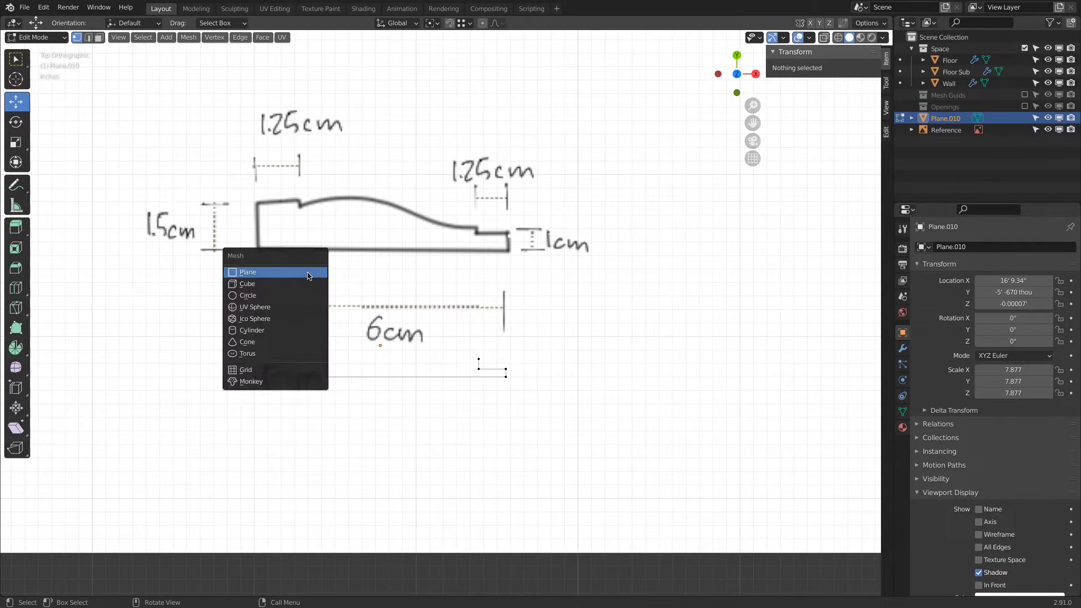
pyautogui.click(306, 297)
pyautogui.scroll(-1, 510, 312)
pyautogui.scroll(-2, 509, 312)
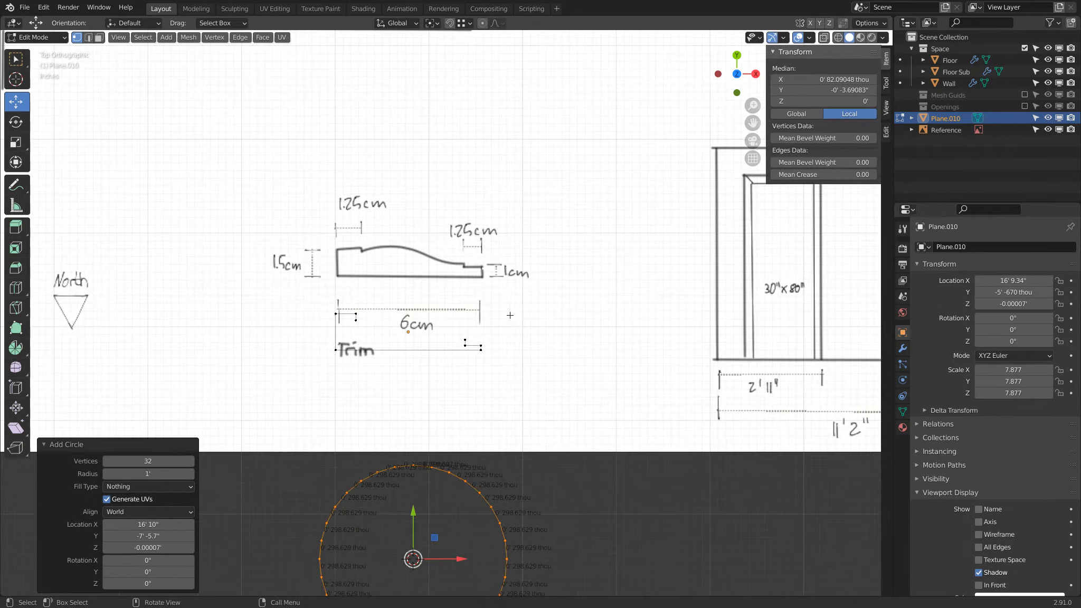
pyautogui.press('q')
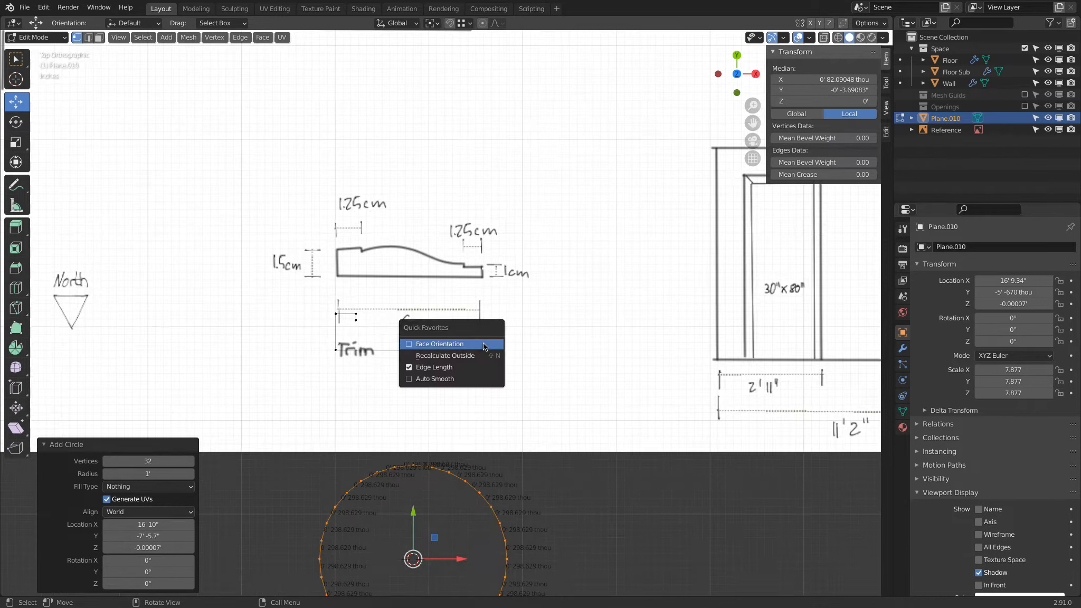
pyautogui.click(475, 369)
# Move and scale the circle so its upper arc lies along the hump of the trim sketch
pyautogui.press('g')
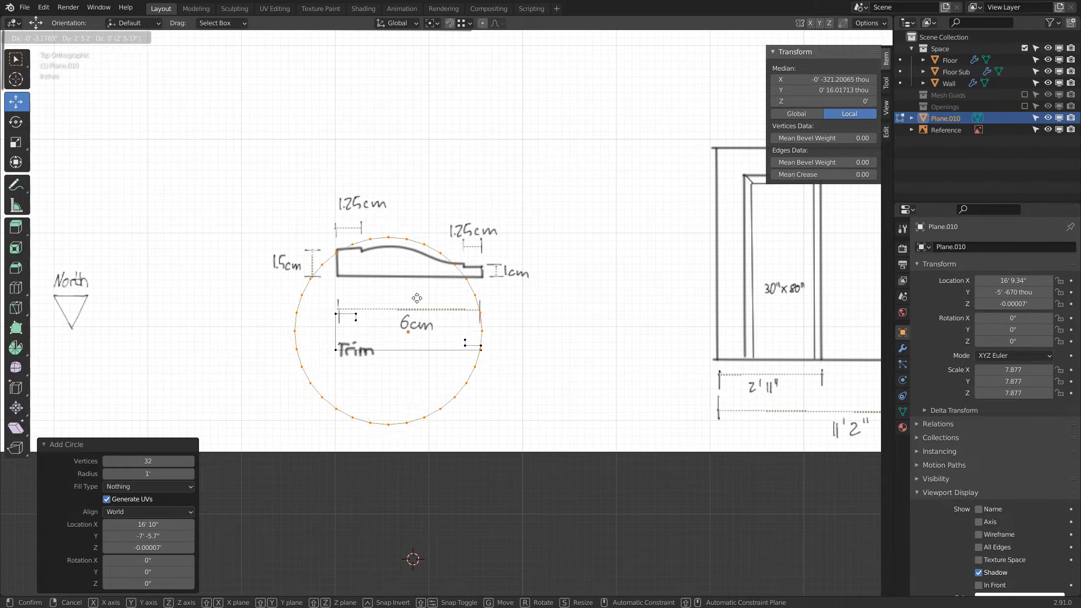
pyautogui.click(412, 244)
pyautogui.press('s')
pyautogui.click(499, 279)
pyautogui.press('g')
pyautogui.click(467, 249)
# Flatten the circle along Y to about 0.677 and move it up so its arc follows the sketched hump
pyautogui.scroll(3, 467, 250)
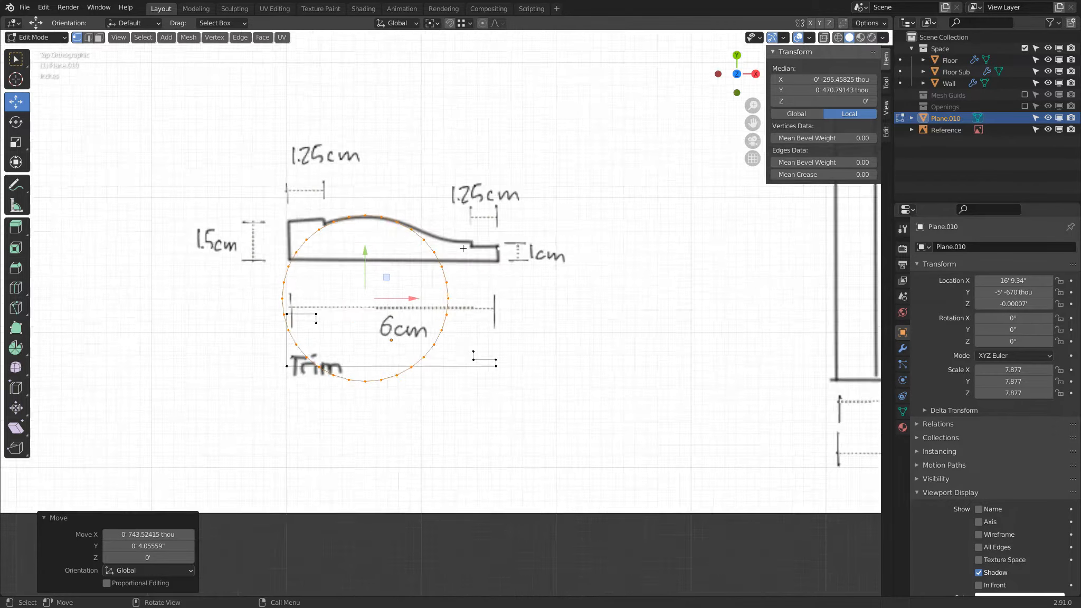
pyautogui.press('s')
pyautogui.press('z')
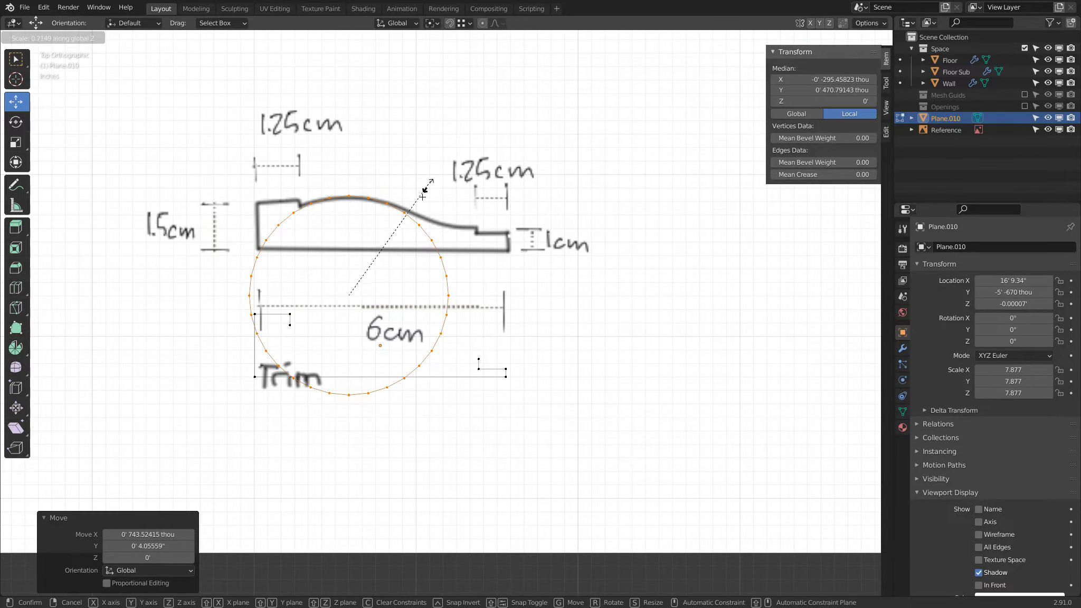
pyautogui.press('y')
pyautogui.click(464, 176)
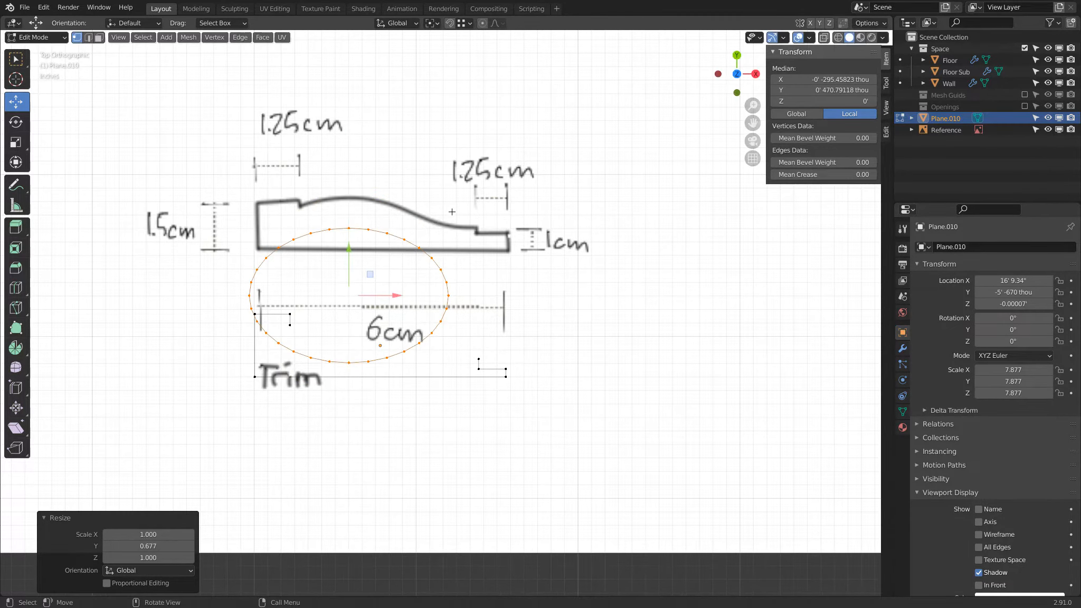
pyautogui.press('h')
pyautogui.hotkey('alt', 'h')
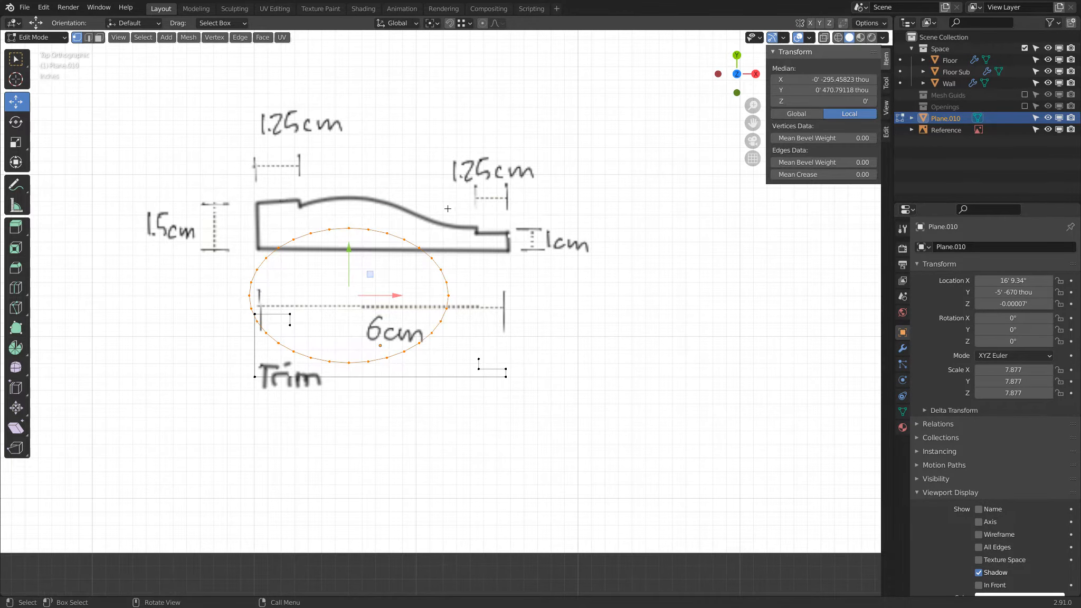
pyautogui.press('g')
pyautogui.click(435, 188)
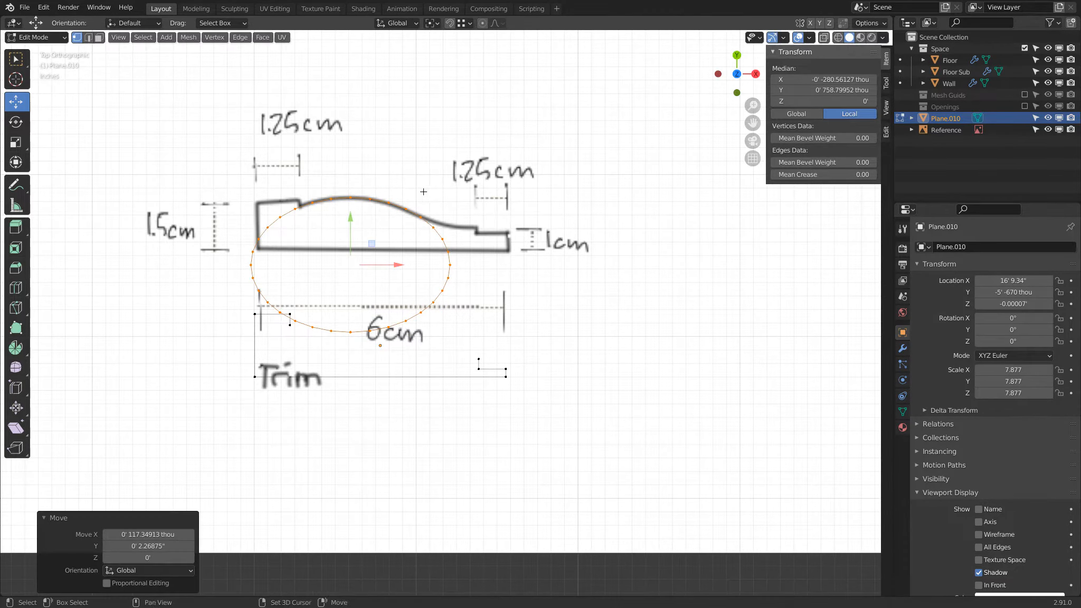
# Duplicate the flattened circle and place the copy above right so its lower arc follows the sketch's concave slope
pyautogui.hotkey('shift', 'd')
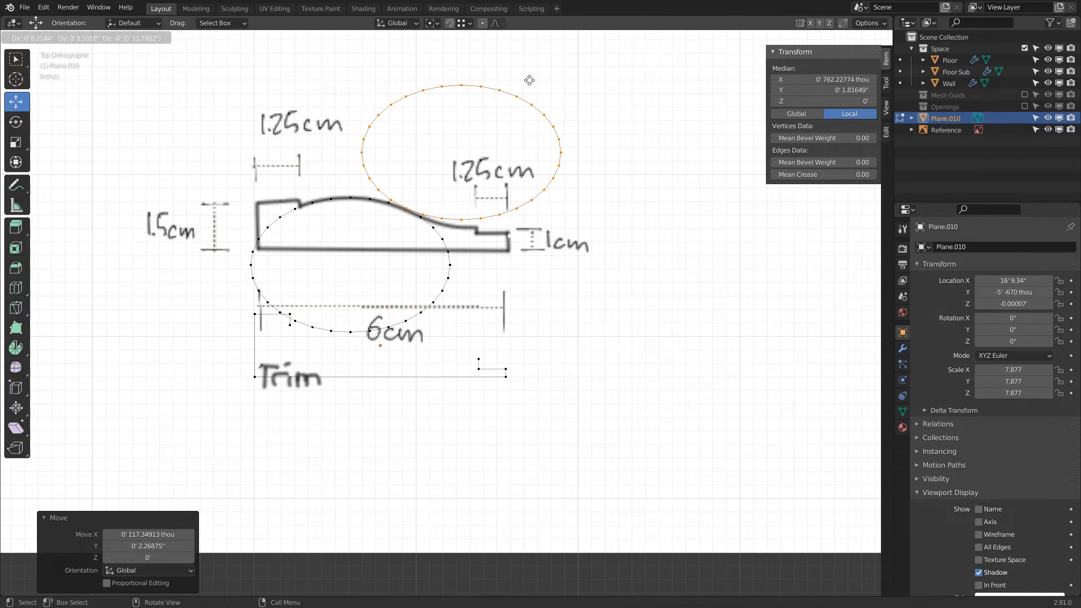
pyautogui.click(529, 80)
pyautogui.scroll(3, 445, 146)
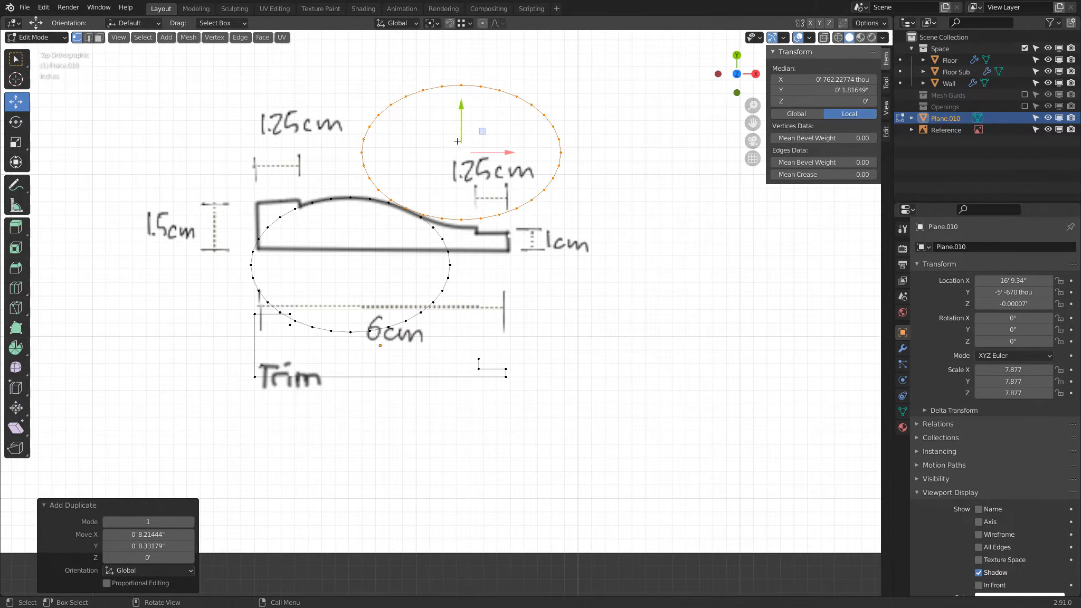
pyautogui.scroll(-3, 445, 146)
pyautogui.scroll(4, 445, 146)
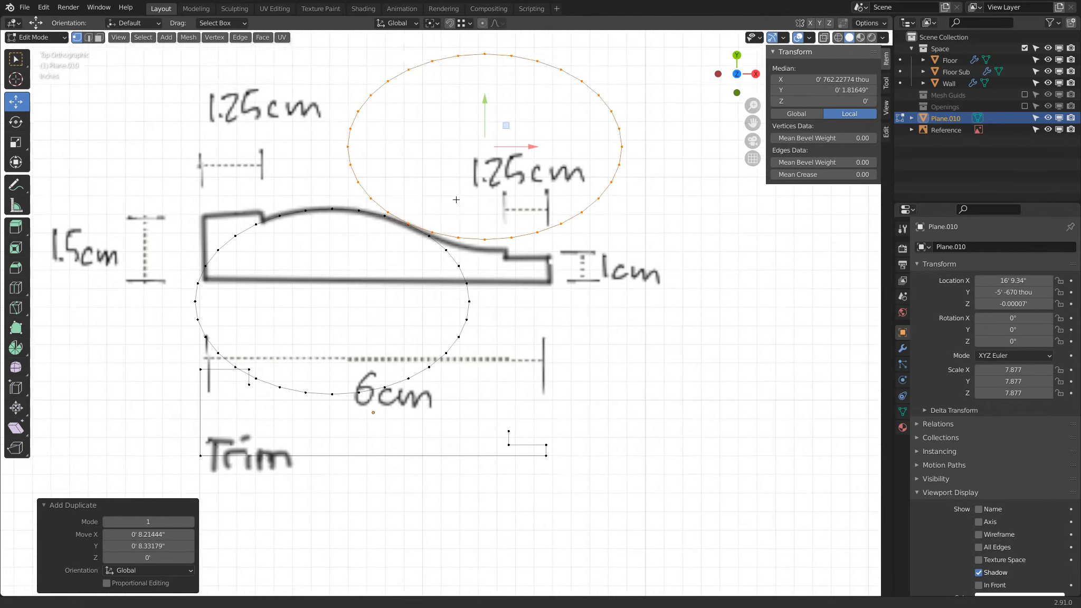
pyautogui.press('g')
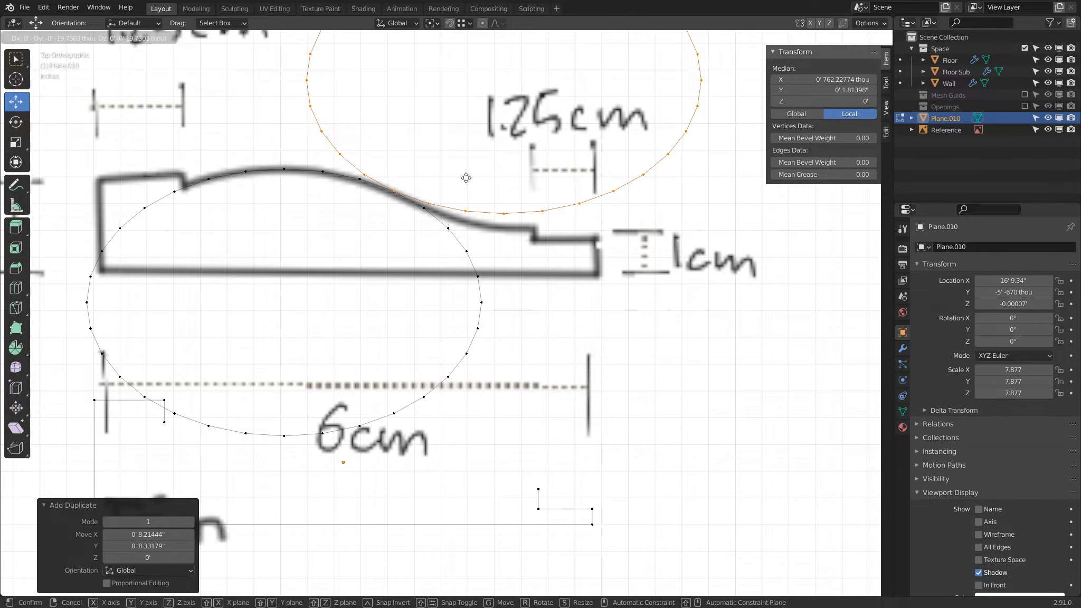
pyautogui.click(465, 178)
# Delete the vertices of the copied ellipse except its short lower arc along the sketch's concave slope
pyautogui.scroll(-2, 448, 260)
pyautogui.press('c')
pyautogui.moveTo(423, 296)
pyautogui.mouseDown(button='middle')
pyautogui.moveTo(400, 287)
pyautogui.moveTo(365, 181)
pyautogui.moveTo(491, 127)
pyautogui.moveTo(594, 159)
pyautogui.moveTo(632, 253)
pyautogui.moveTo(551, 319)
pyautogui.moveTo(531, 316)
pyautogui.mouseUp(button='middle')
pyautogui.rightClick(545, 182)
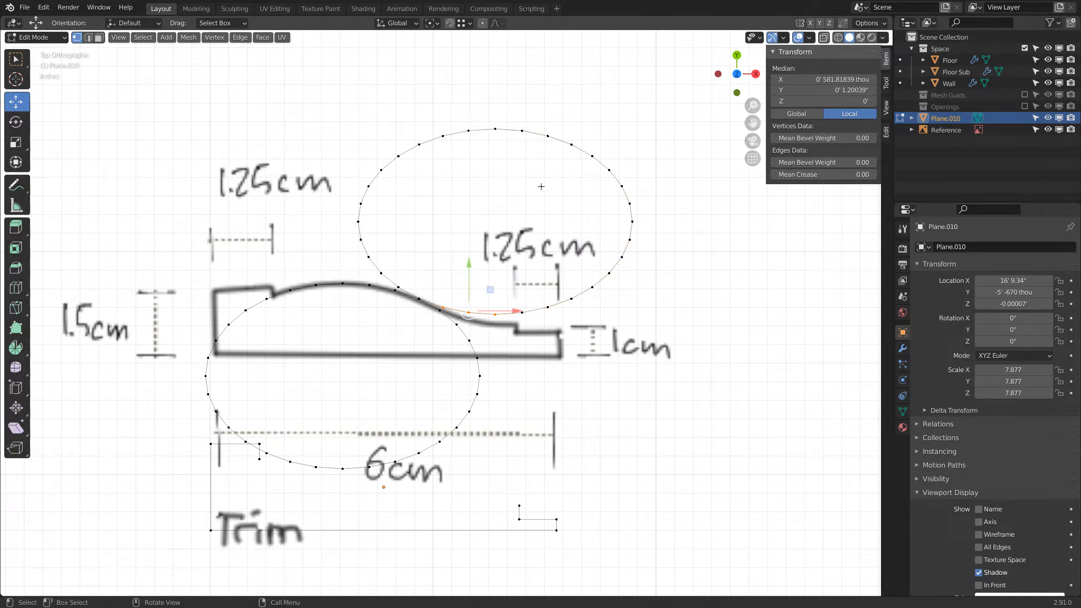
pyautogui.press('x')
pyautogui.hotkey('shift', 'l')
pyautogui.press('l')
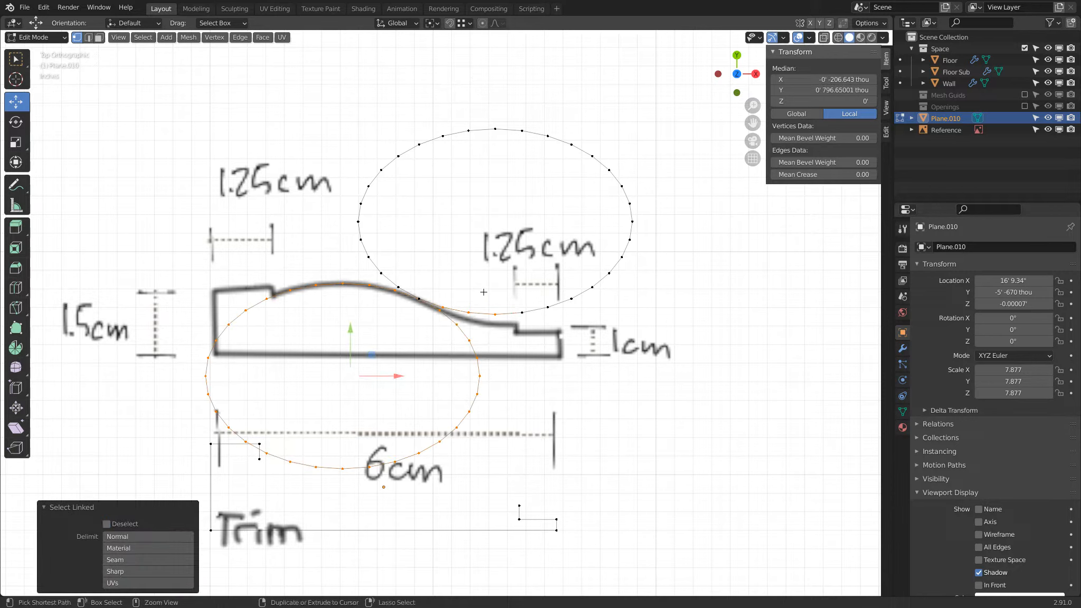
pyautogui.scroll(-1, 487, 375)
pyautogui.press('b')
pyautogui.moveTo(207, 391); pyautogui.dragTo(590, 534)
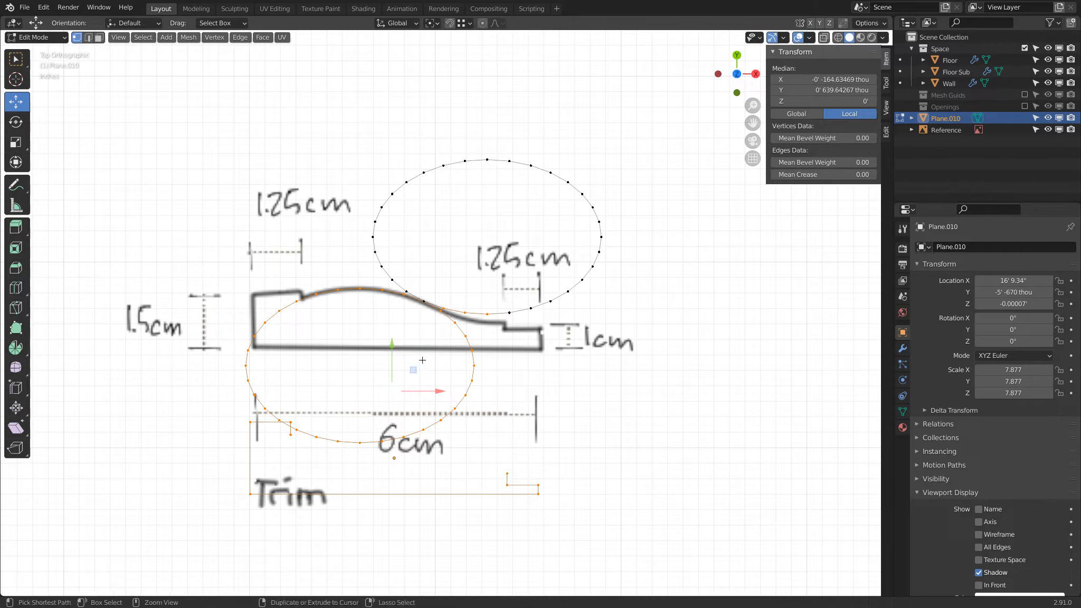
pyautogui.hotkey('ctrl', 'i')
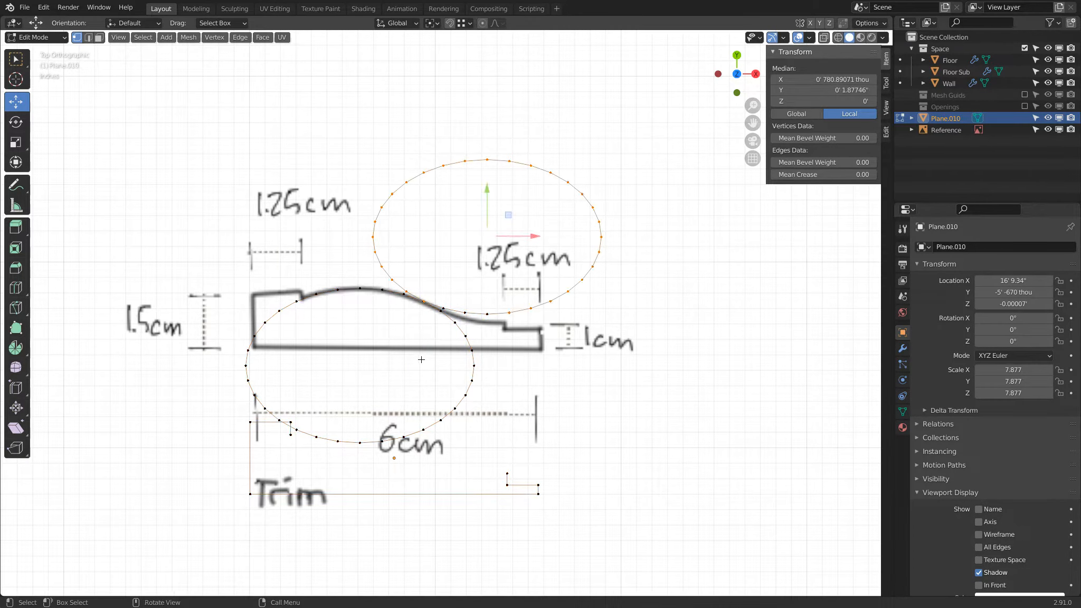
pyautogui.press('x')
pyautogui.click(644, 268)
# Turn on Auto Merge Vertices and move the short arc down left so its end vertex meets the first ellipse's arc
pyautogui.scroll(2, 449, 313)
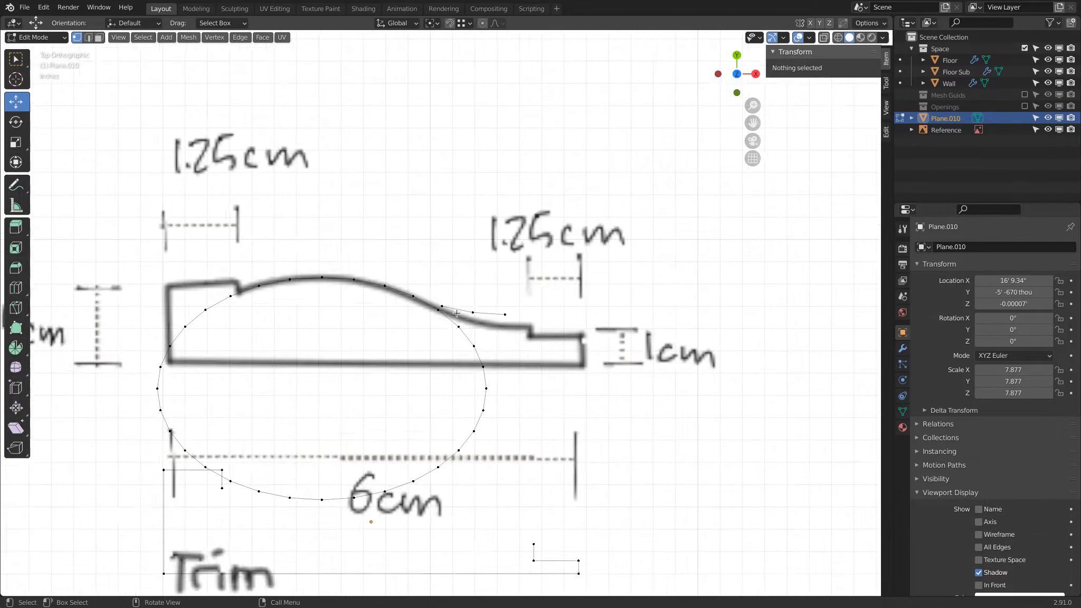
pyautogui.scroll(1, 456, 313)
pyautogui.click(456, 313)
pyautogui.keyDown('shift'); pyautogui.click(517, 315); pyautogui.keyUp('shift')
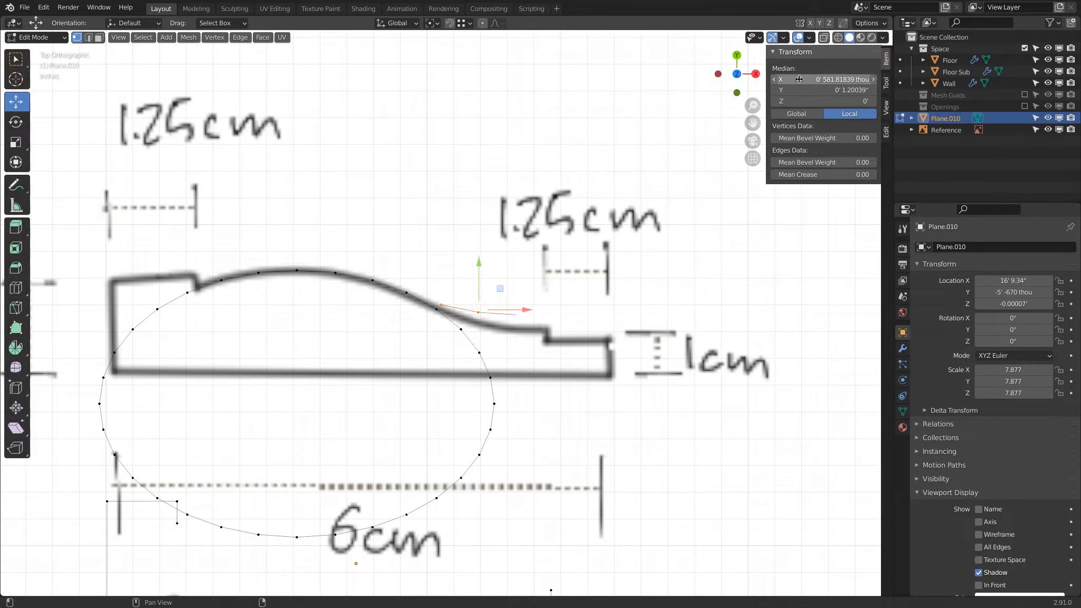
pyautogui.press('g')
pyautogui.click(432, 308)
pyautogui.scroll(-2, 450, 361)
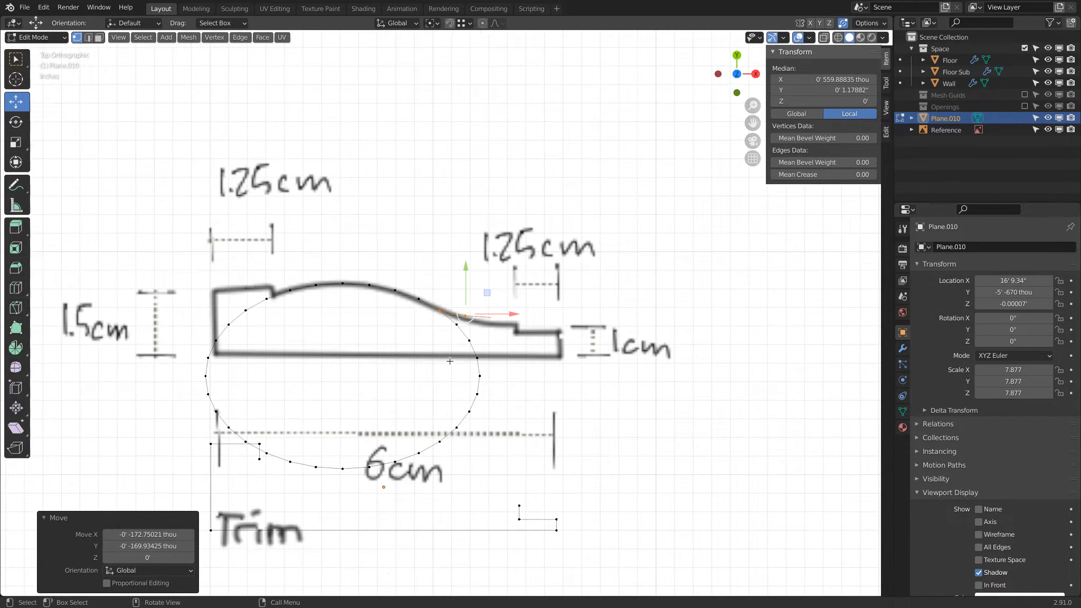
pyautogui.press('a')
pyautogui.press('a')
pyautogui.press('b')
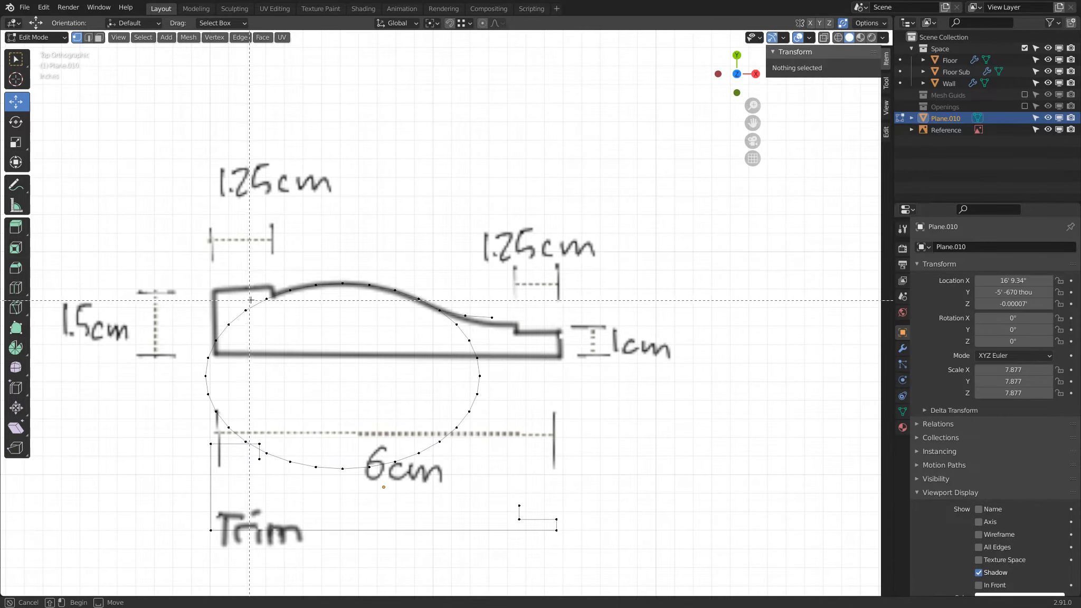
pyautogui.moveTo(251, 298); pyautogui.dragTo(203, 449)
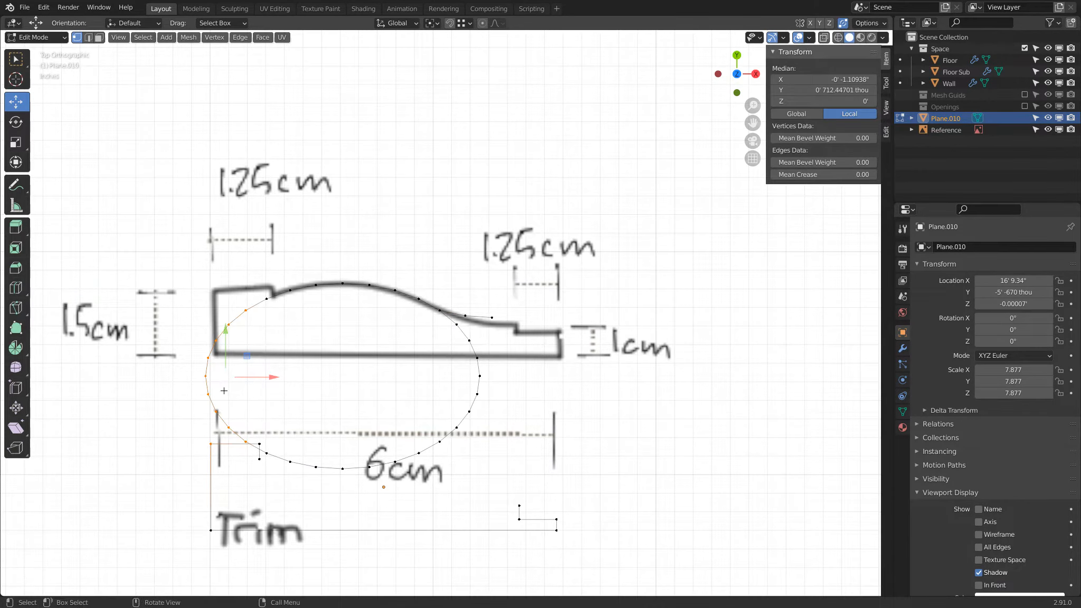
pyautogui.hotkey('alt', 'a')
# Delete the side and lower vertices of the first ellipse, keeping only the upper arc along the sketched hump and slope
pyautogui.press('b')
pyautogui.moveTo(238, 297); pyautogui.dragTo(198, 433)
pyautogui.keyDown('shift'); pyautogui.click(245, 442); pyautogui.keyUp('shift')
pyautogui.keyDown('shift'); pyautogui.click(266, 453); pyautogui.keyUp('shift')
pyautogui.keyDown('shift'); pyautogui.click(289, 461); pyautogui.keyUp('shift')
pyautogui.rightClick(302, 467)
pyautogui.press('c')
pyautogui.moveTo(316, 460)
pyautogui.mouseDown()
pyautogui.moveTo(381, 458)
pyautogui.moveTo(467, 404)
pyautogui.moveTo(469, 359)
pyautogui.moveTo(452, 336)
pyautogui.mouseUp()
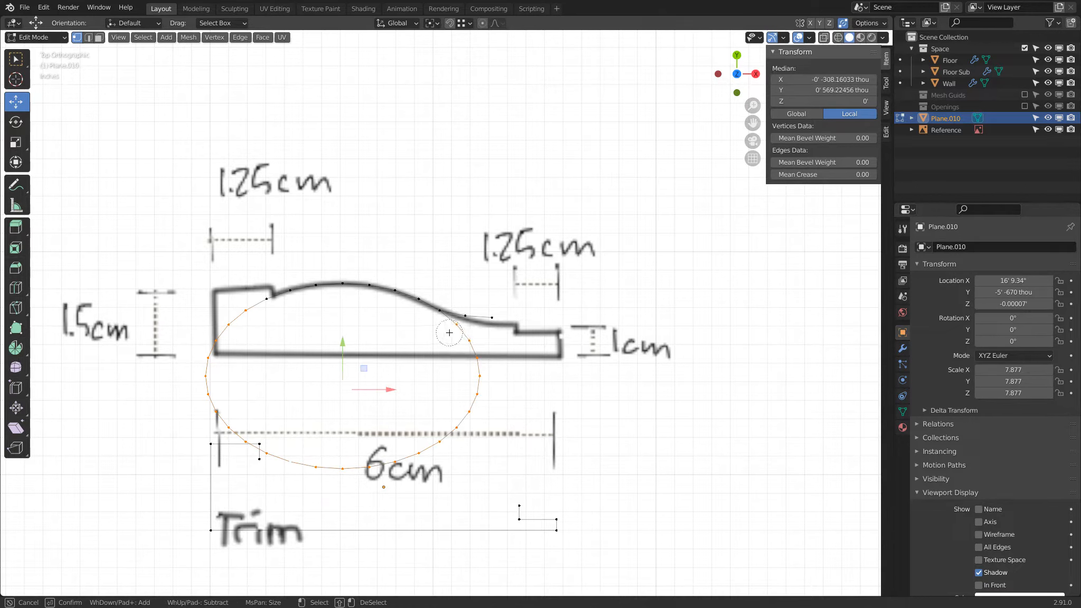
pyautogui.rightClick(578, 393)
pyautogui.press('x')
pyautogui.click(578, 391)
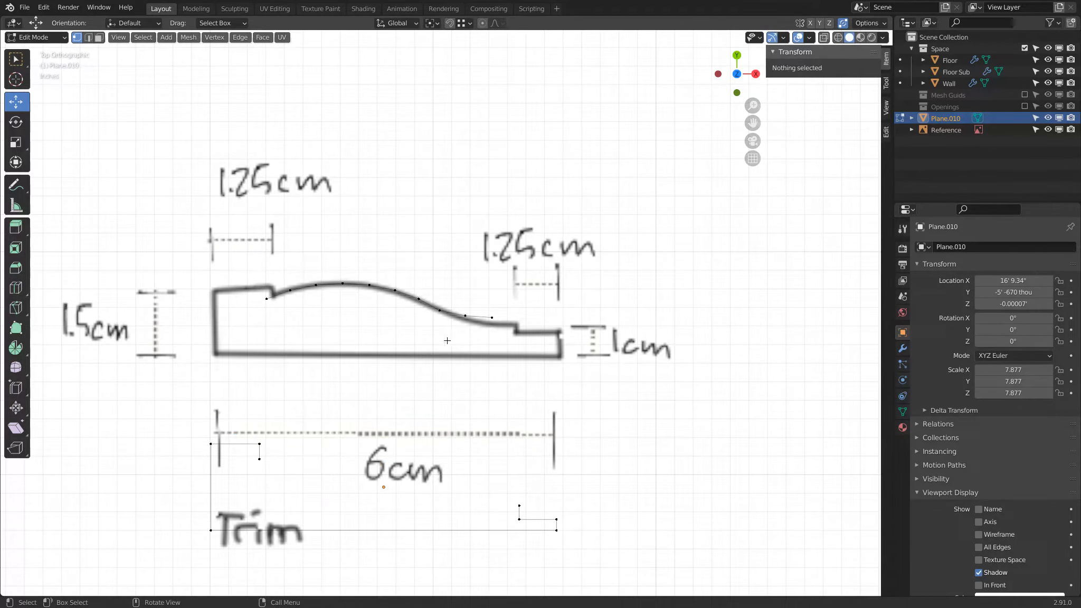
# Move the slope's last two vertices down onto the sketched line and extrude the end vertex to the right ledge's corner
pyautogui.scroll(4, 467, 311)
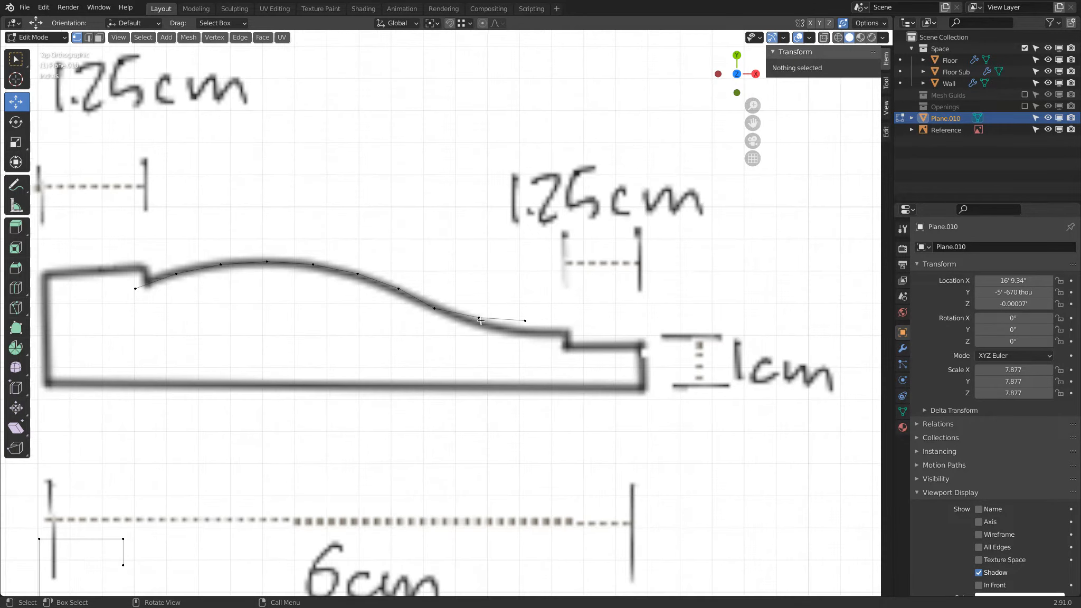
pyautogui.click(484, 320)
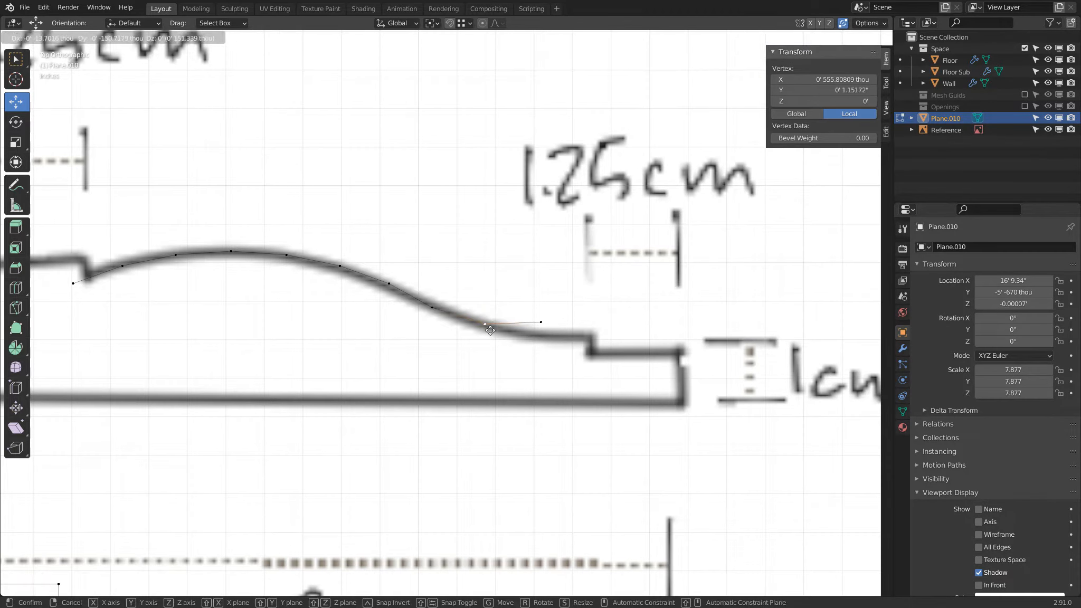
pyautogui.click(540, 322)
pyautogui.moveTo(540, 323); pyautogui.dragTo(535, 334)
pyautogui.press('r')
pyautogui.press('Escape')
pyautogui.press('e')
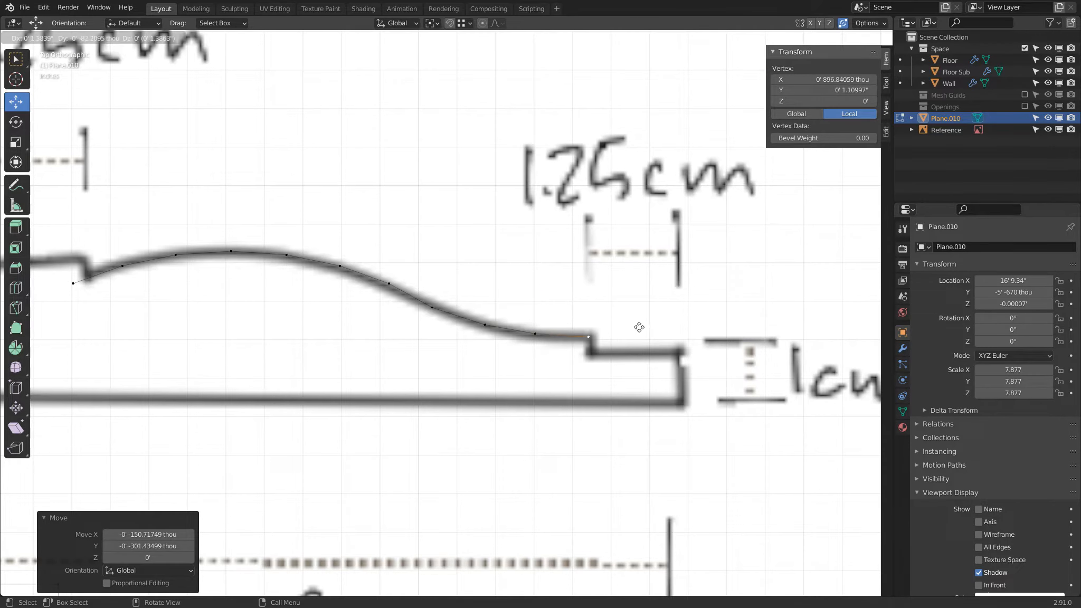
pyautogui.click(575, 306)
# Select the whole linked curve and move it down so its left end meets the free vertex of the upper-left ledge
pyautogui.scroll(-4, 575, 307)
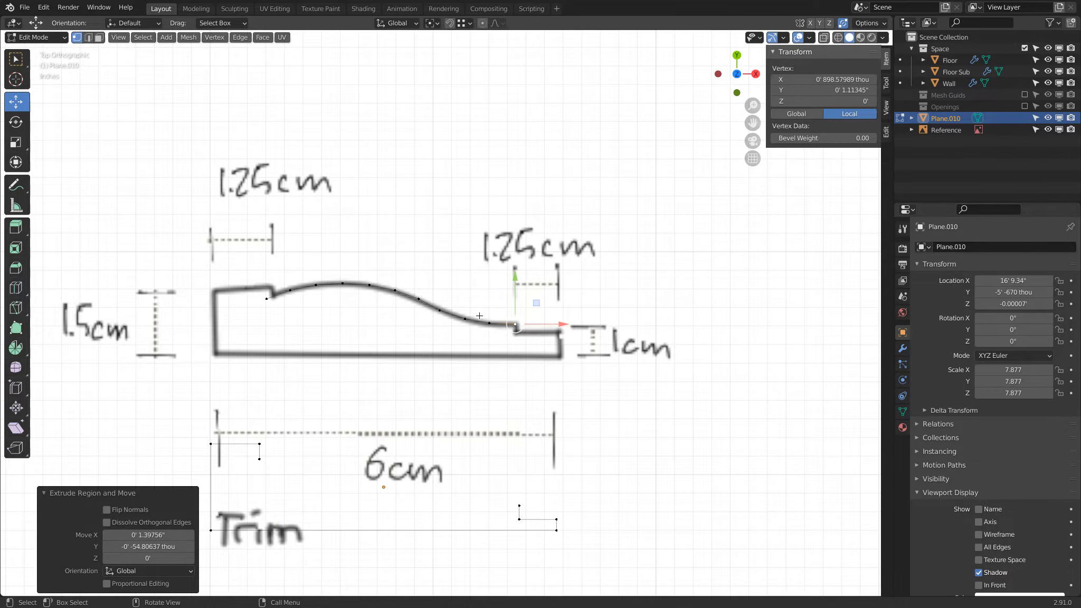
pyautogui.press('l')
pyautogui.press('g')
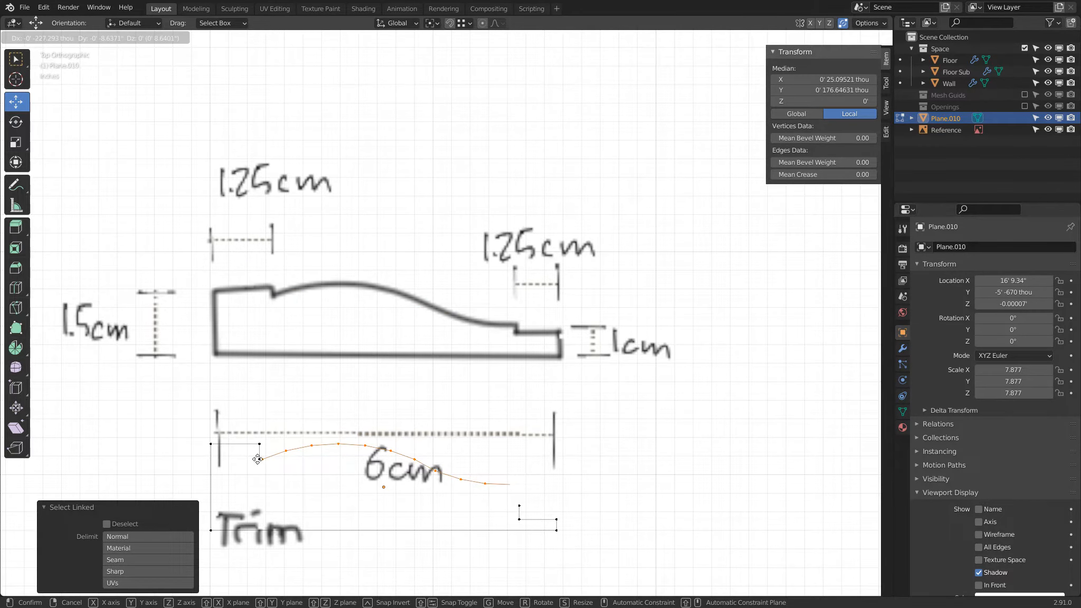
pyautogui.click(258, 459)
pyautogui.keyDown('shift'); pyautogui.moveTo(360, 397); pyautogui.dragTo(423, 249, button='middle'); pyautogui.keyUp('shift')
pyautogui.scroll(1, 423, 249)
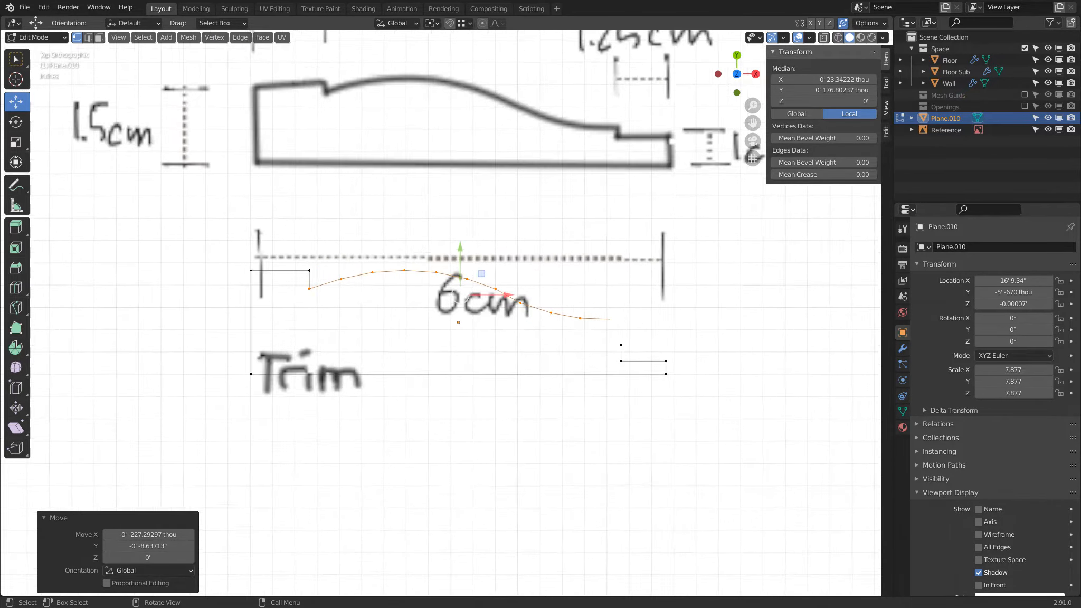
pyautogui.scroll(2, 423, 249)
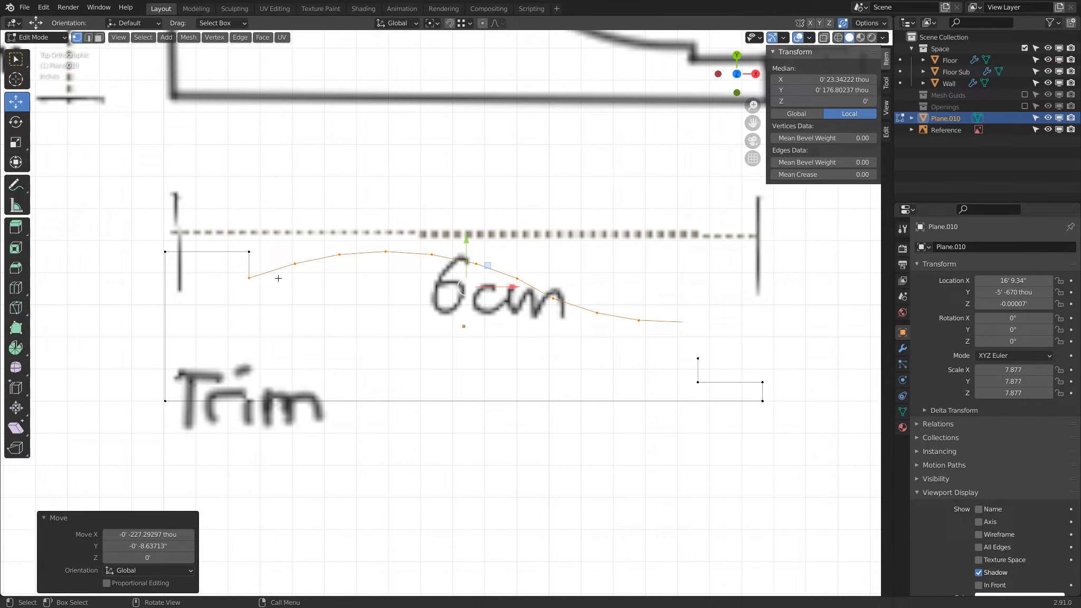
pyautogui.scroll(-2, 687, 294)
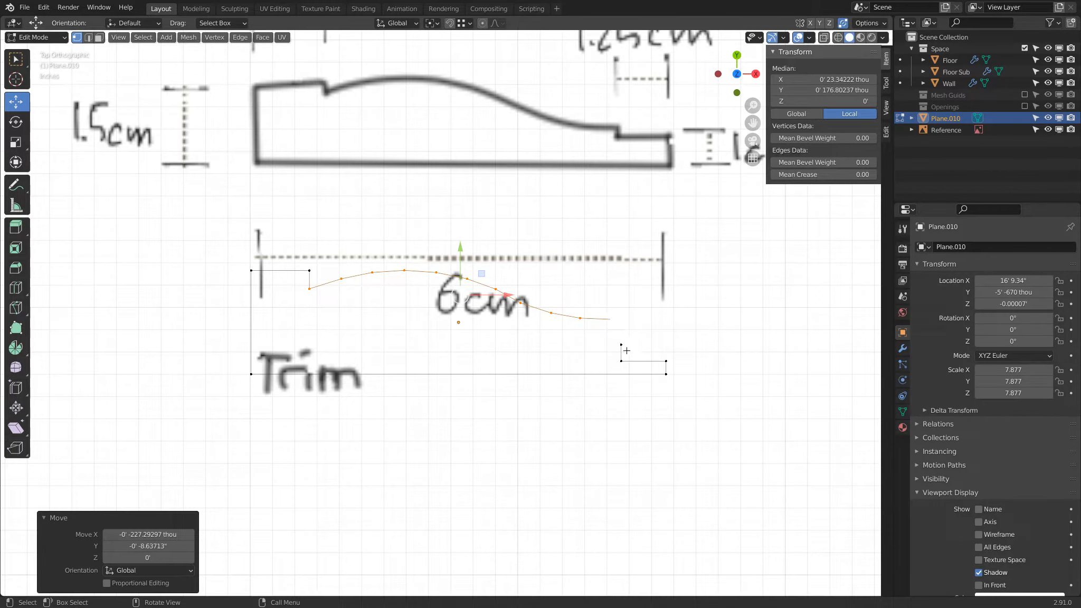
# Select the curve's vertices with the upper-left ledge's end vertex as the active one, and set the pivot point to Active Element
pyautogui.hotkey('alt', 'a')
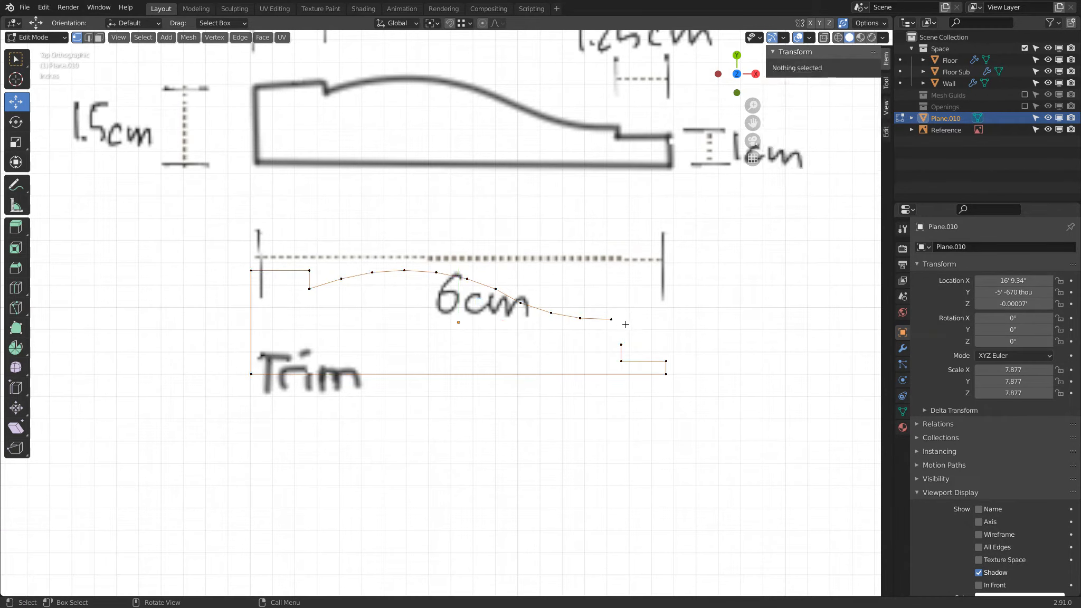
pyautogui.moveTo(622, 317)
pyautogui.mouseDown()
pyautogui.moveTo(475, 272)
pyautogui.moveTo(349, 279)
pyautogui.moveTo(309, 311)
pyautogui.mouseUp()
pyautogui.press('Escape')
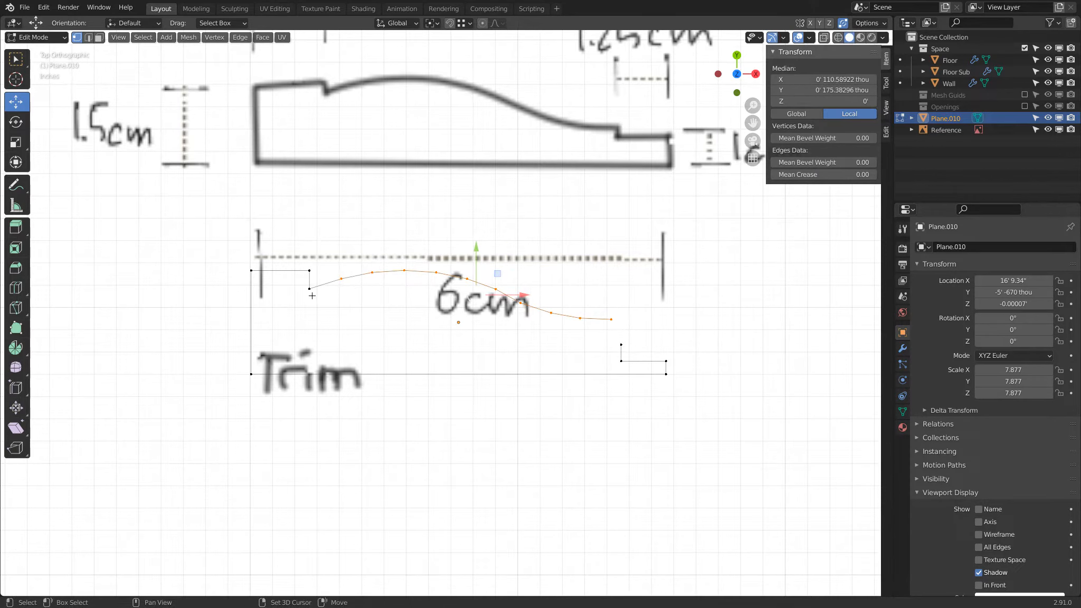
pyautogui.keyDown('shift'); pyautogui.click(311, 296); pyautogui.keyUp('shift')
pyautogui.click(433, 23)
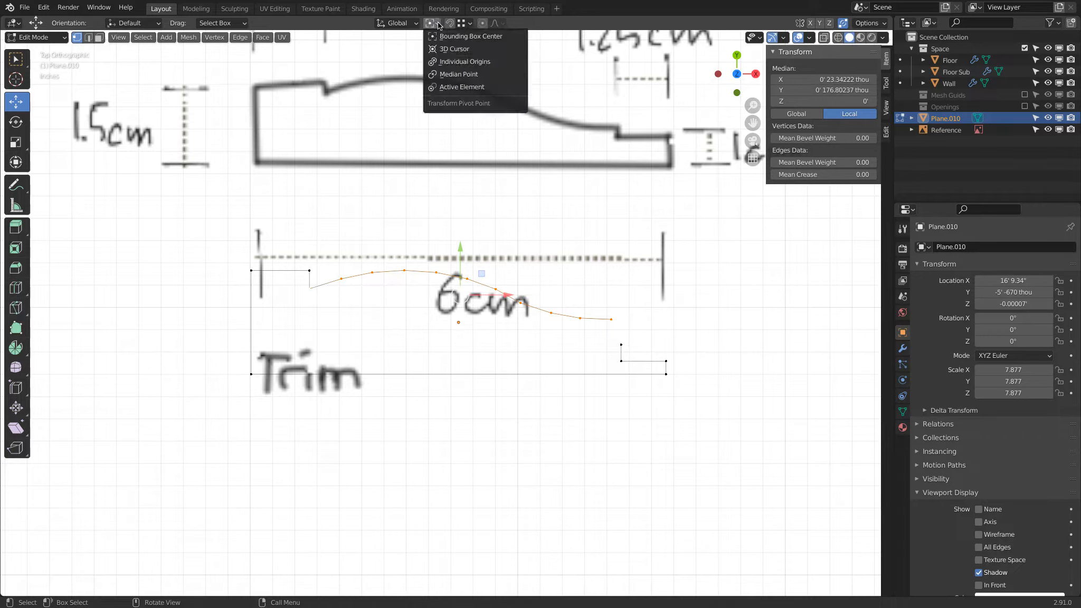
pyautogui.click(487, 91)
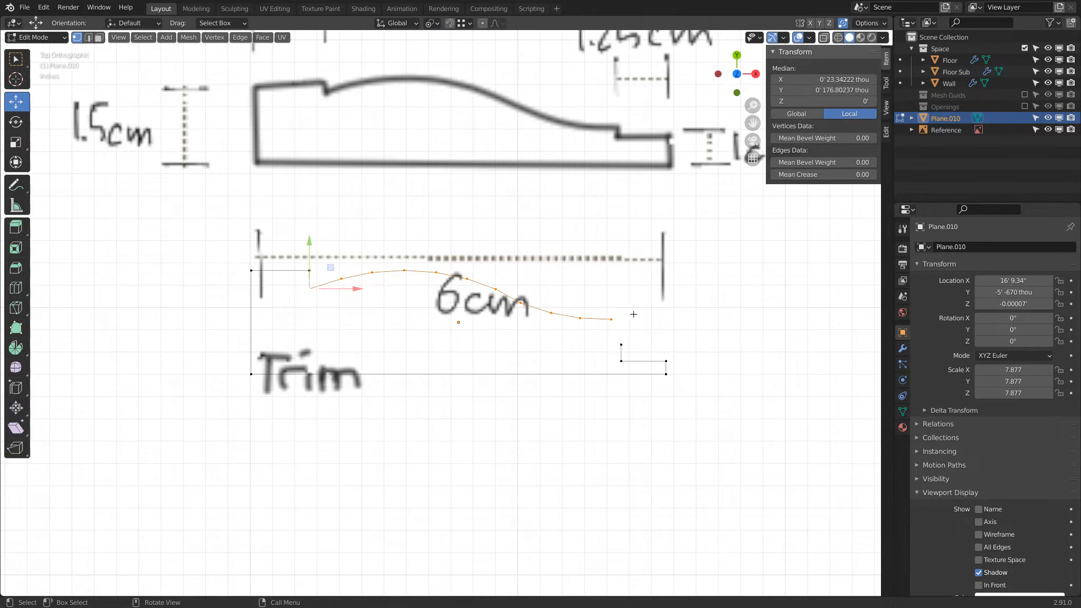
# Rotate the curve about the ledge vertex by about -4.62° and scale it to 0.930, fine-tuning the angle towards the right ledge
pyautogui.press('r')
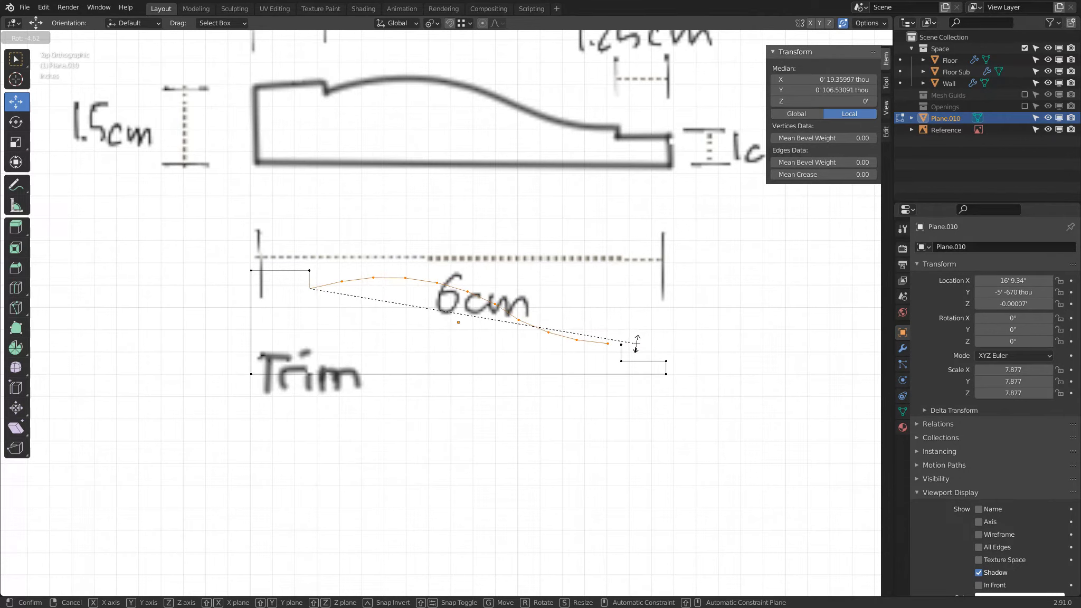
pyautogui.click(637, 343)
pyautogui.press('s')
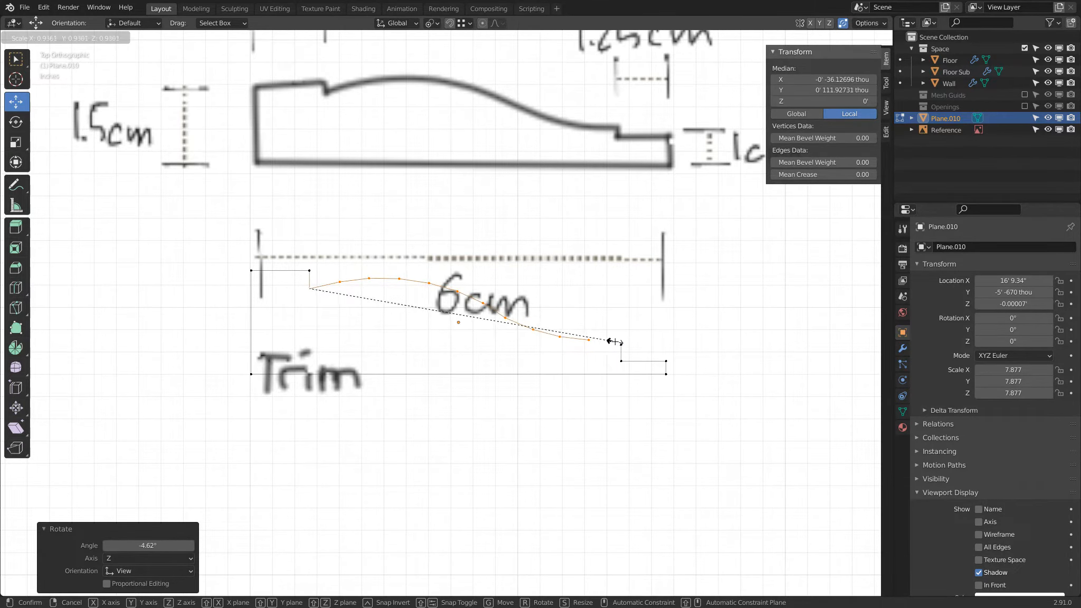
pyautogui.click(615, 342)
pyautogui.press('r')
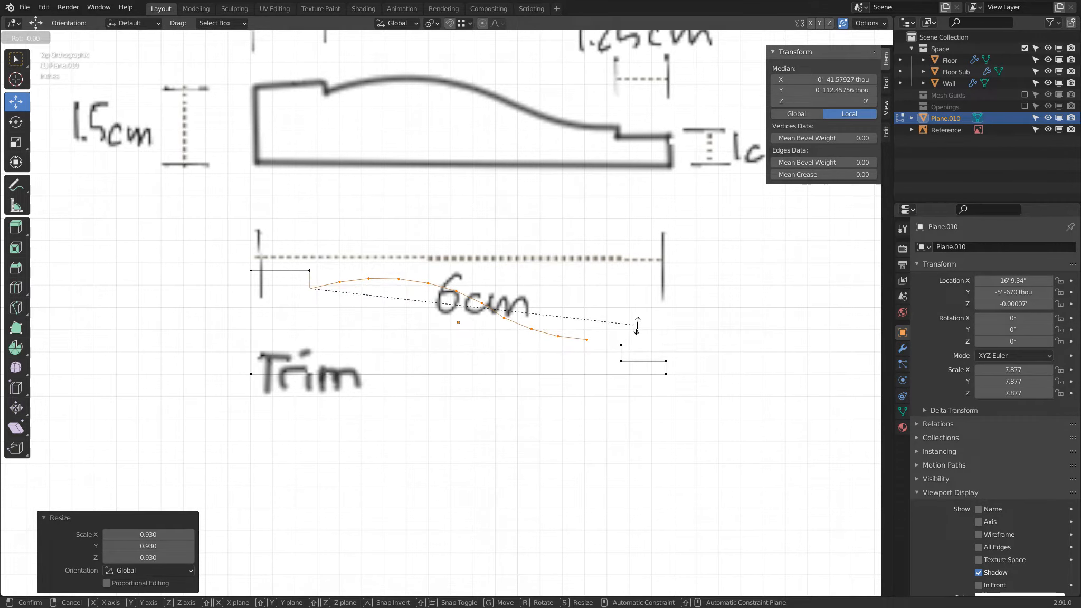
pyautogui.click(621, 342)
# Join the curve's right end vertex to the upper vertex of the right ledge with an edge
pyautogui.click(586, 345)
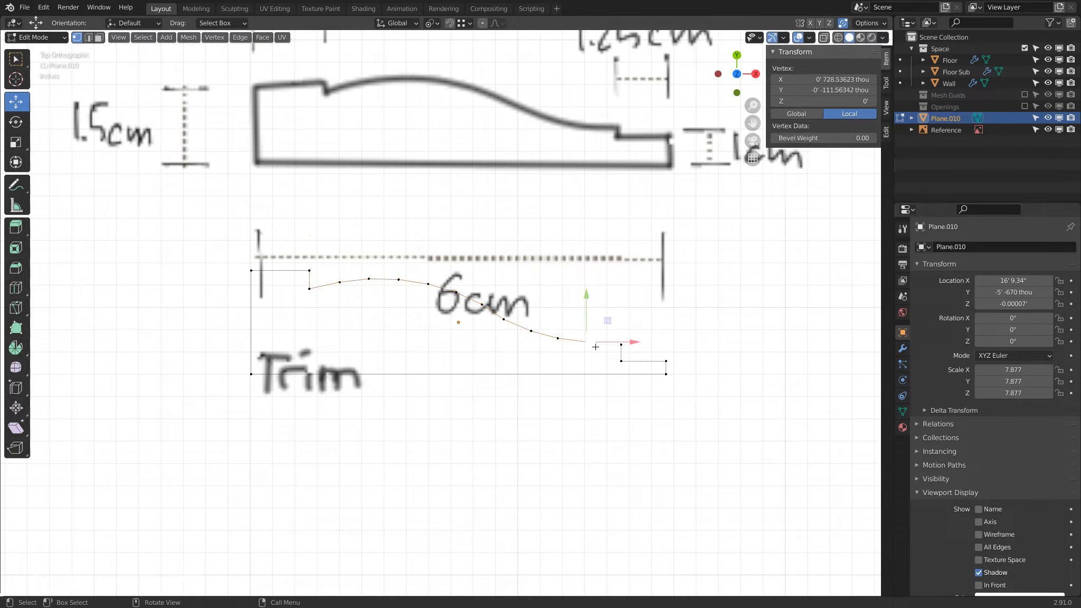
pyautogui.keyDown('shift'); pyautogui.click(616, 349); pyautogui.keyUp('shift')
pyautogui.press('f')
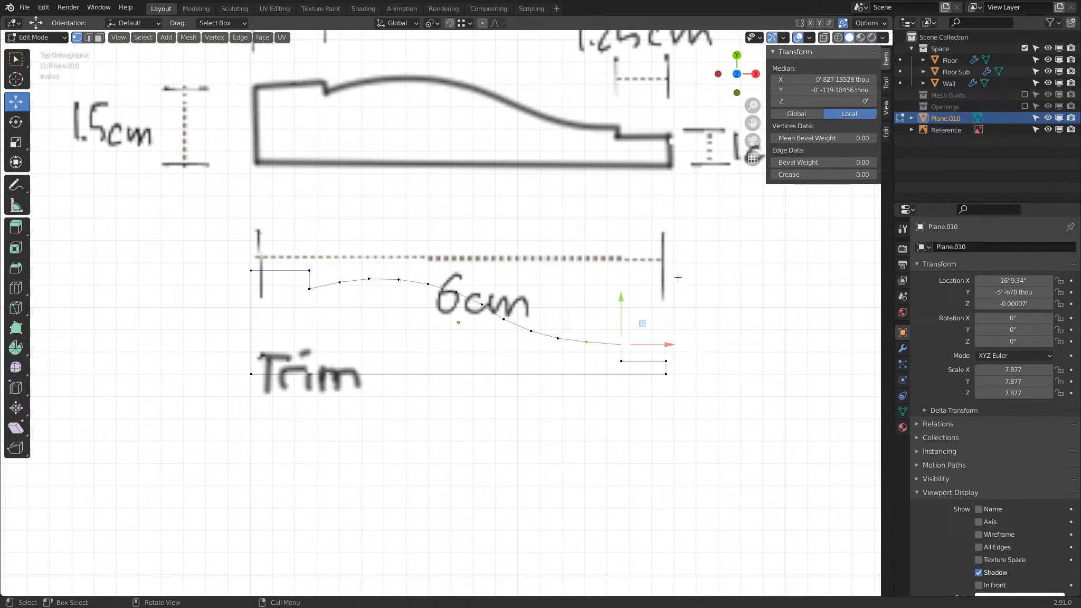
pyautogui.scroll(-1, 679, 277)
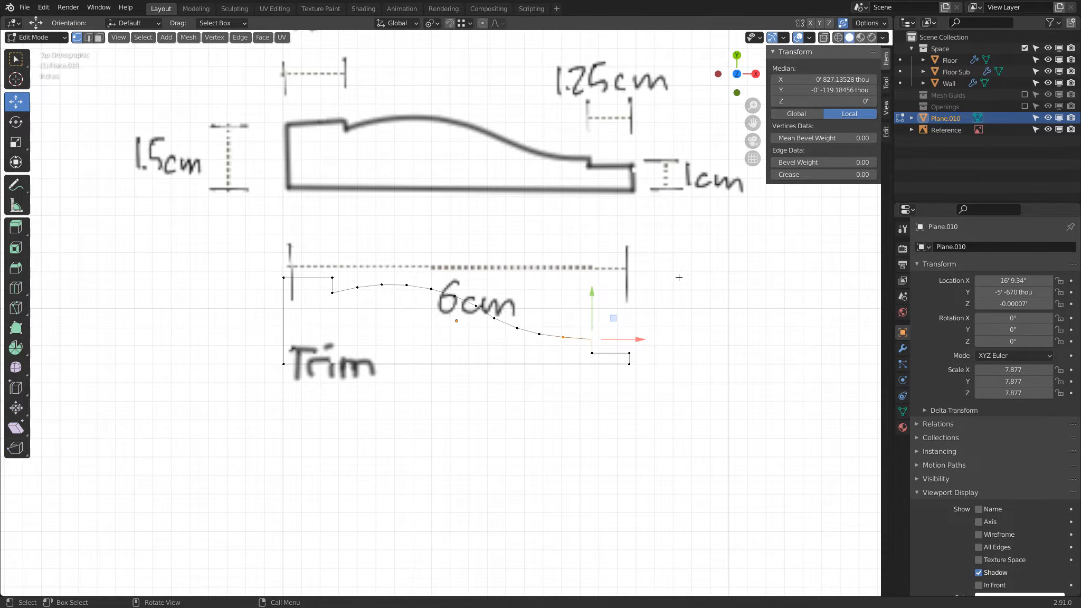
pyautogui.press('Tab')
pyautogui.scroll(-5, 536, 292)
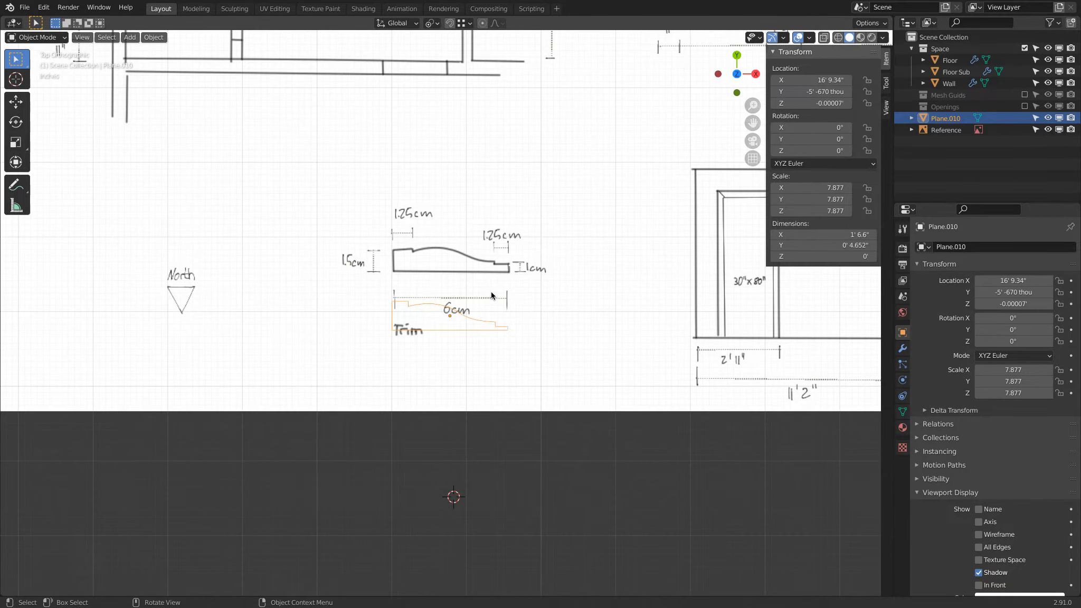
pyautogui.press('g')
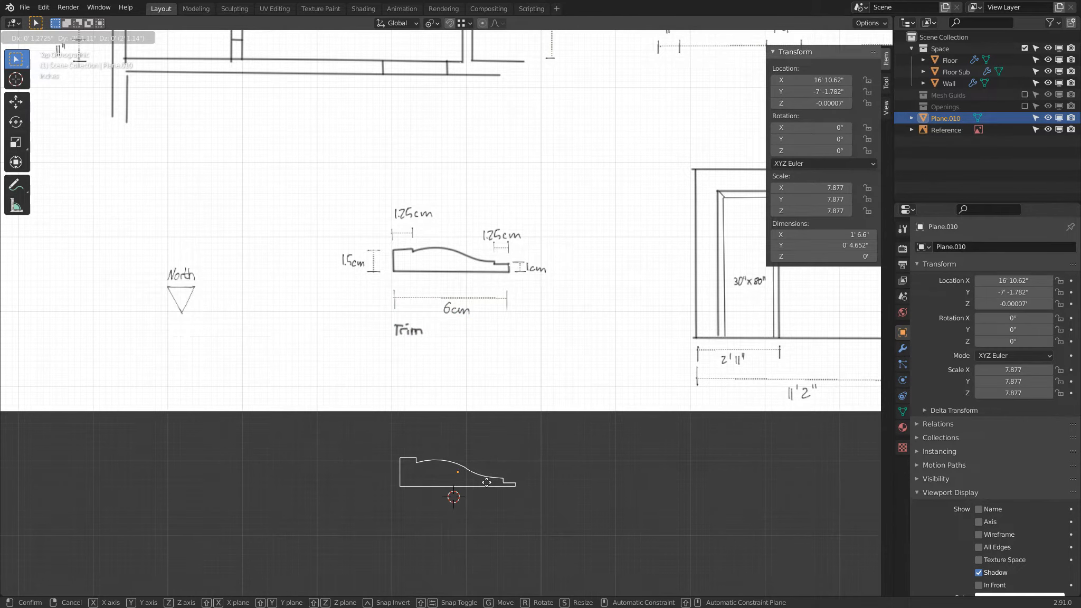
pyautogui.rightClick(487, 478)
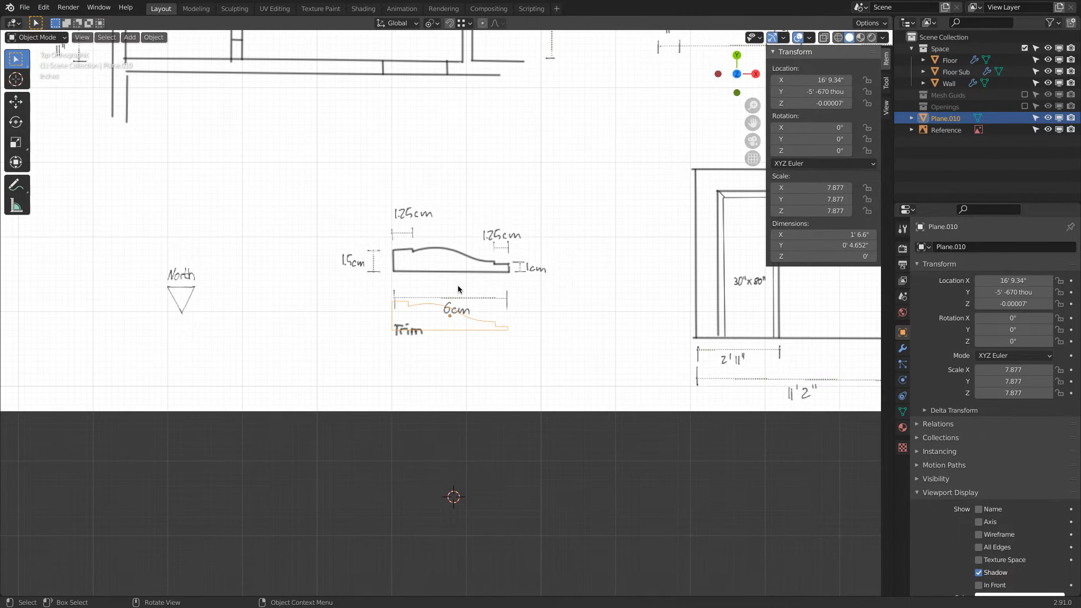
pyautogui.scroll(6, 457, 285)
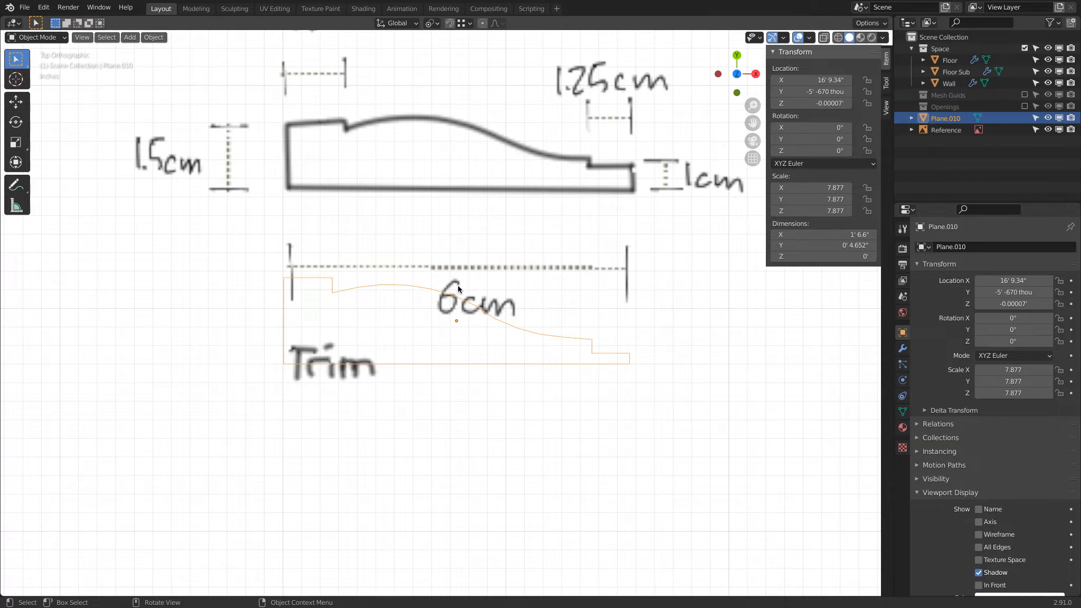
pyautogui.press('Tab')
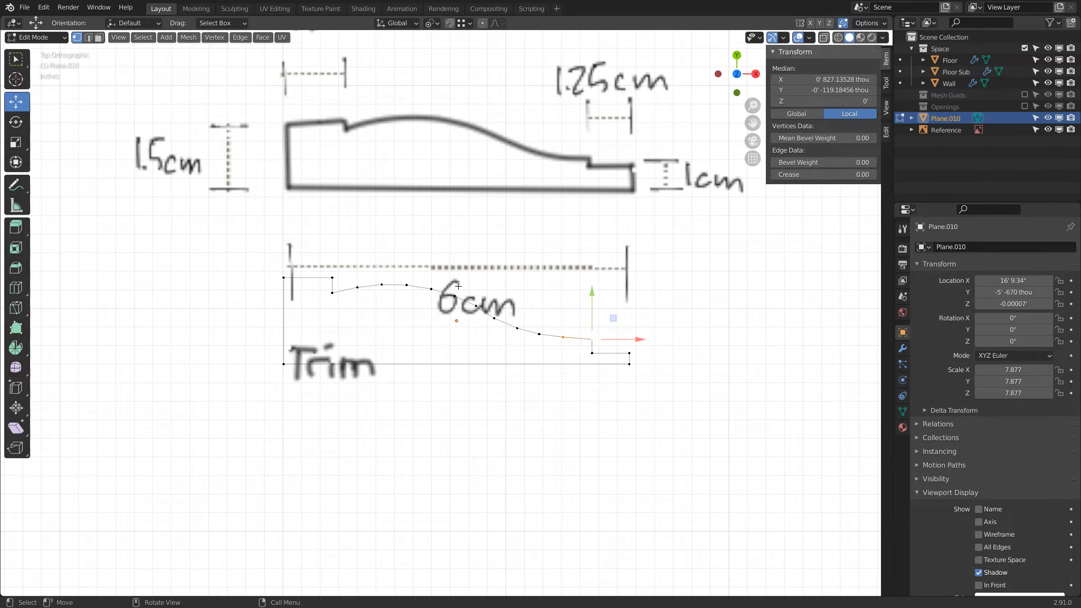
# Delete all vertices of the curved section between the upper-left ledge and the right ledge
pyautogui.press('c')
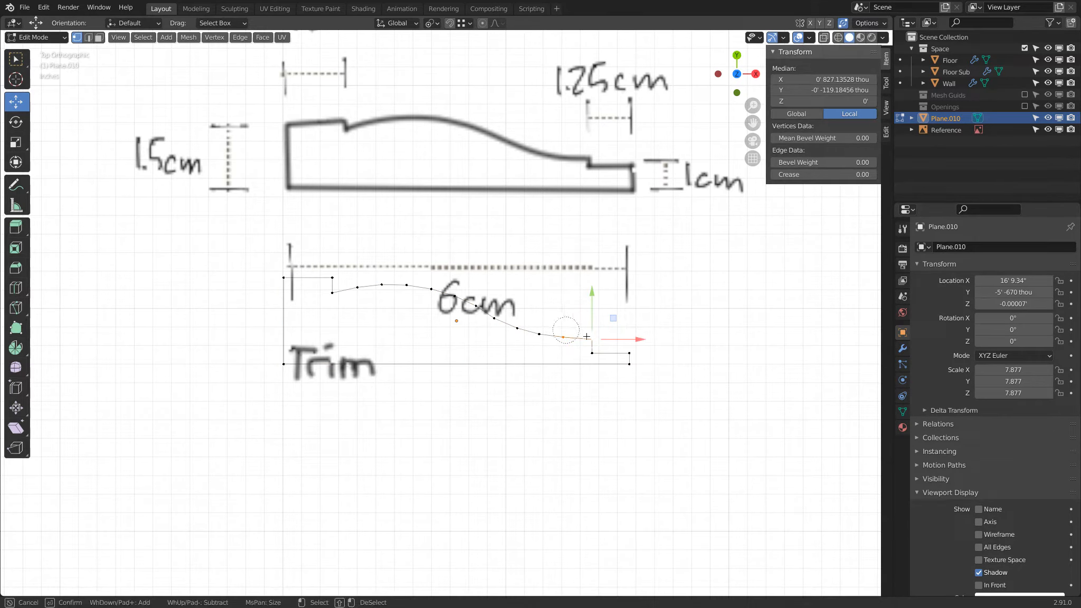
pyautogui.keyDown('shift'); pyautogui.click(599, 338); pyautogui.keyUp('shift')
pyautogui.moveTo(544, 333)
pyautogui.mouseDown()
pyautogui.moveTo(430, 282)
pyautogui.moveTo(362, 283)
pyautogui.mouseUp()
pyautogui.press('Escape')
pyautogui.press('x')
pyautogui.click(424, 193)
pyautogui.scroll(-2, 374, 308)
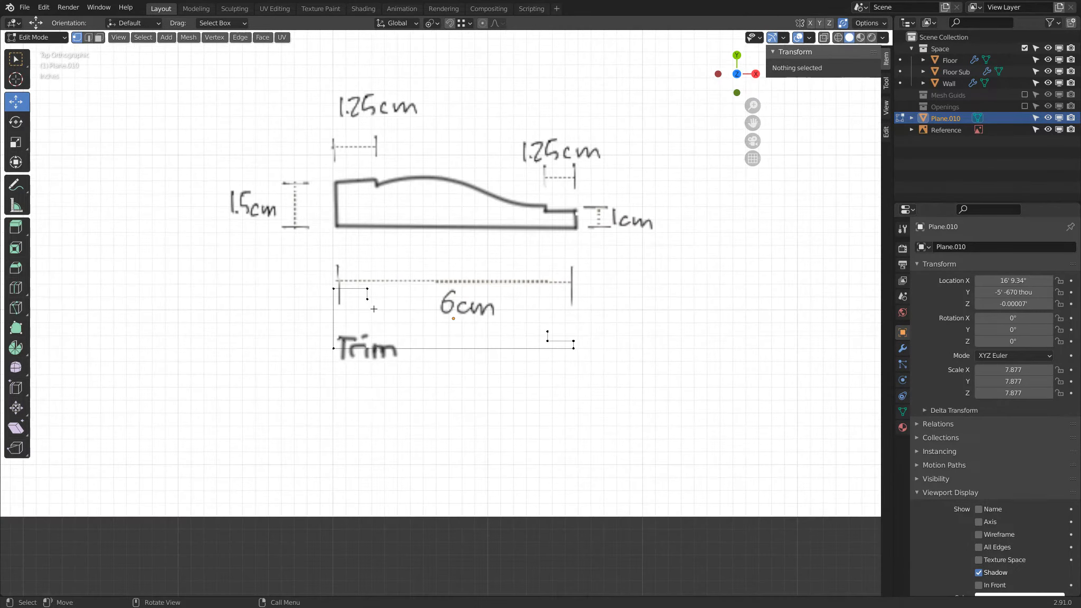
# Move the remaining outline object up about 9.45 inches along Y so its base sits on the sketched profile's base line
pyautogui.click(367, 295)
pyautogui.hotkey('ctrl', 'l')
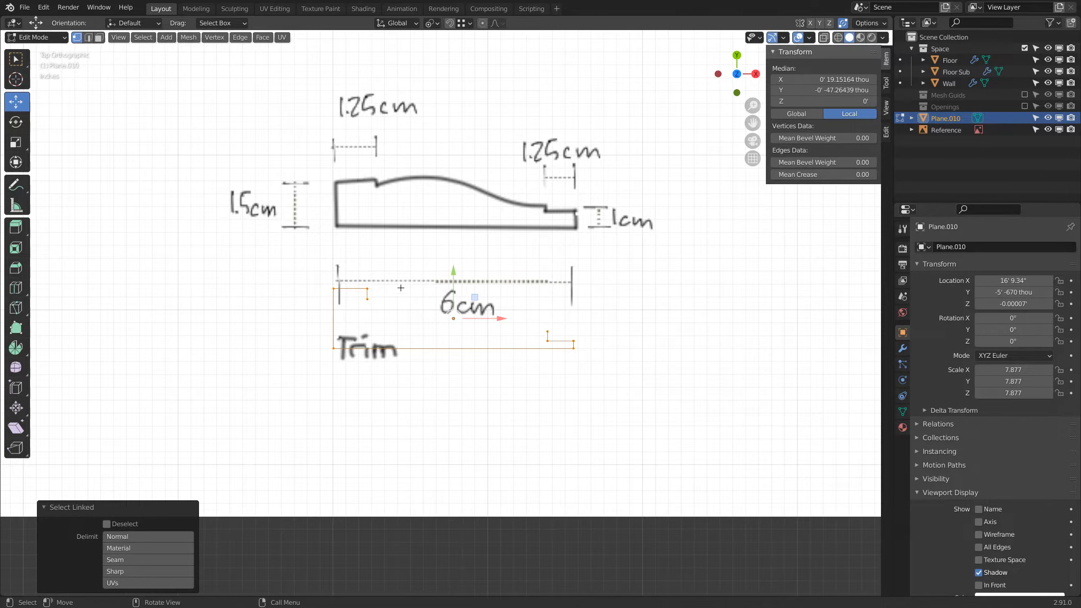
pyautogui.press('Tab')
pyautogui.press('g')
pyautogui.press('y')
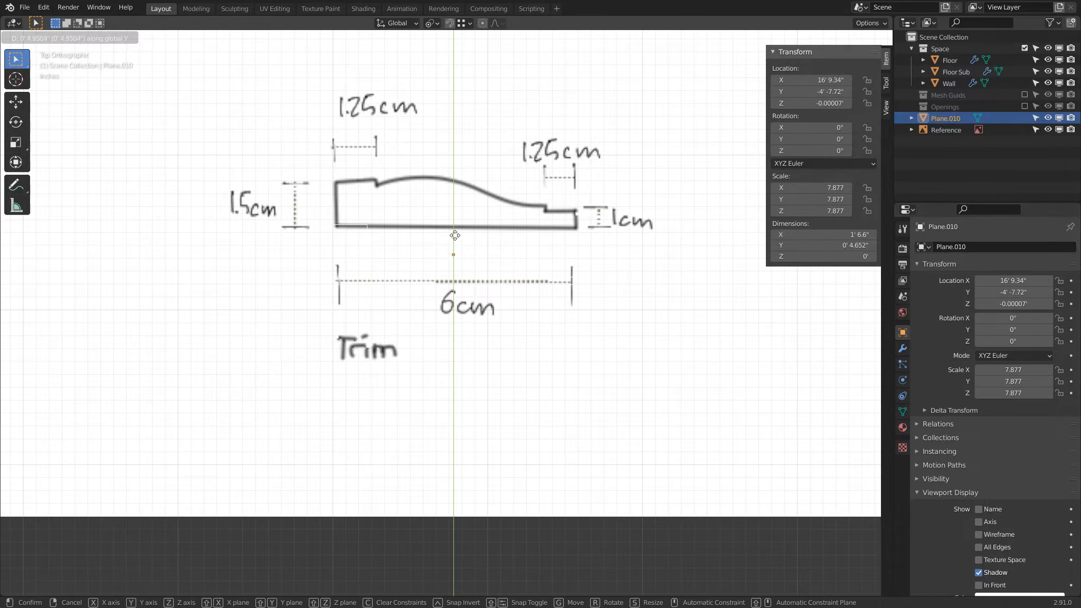
pyautogui.click(462, 185)
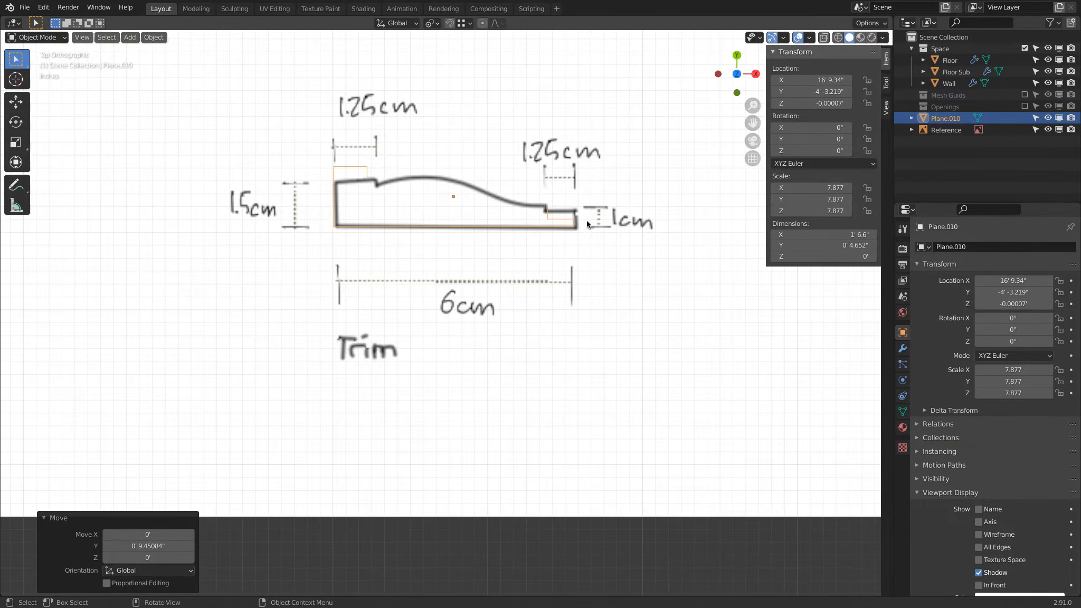
# Raise the right ledge's three upper vertices by about 612 thou along Y to match the sketched ledge
pyautogui.scroll(4, 528, 201)
pyautogui.press('Tab')
pyautogui.click(534, 186)
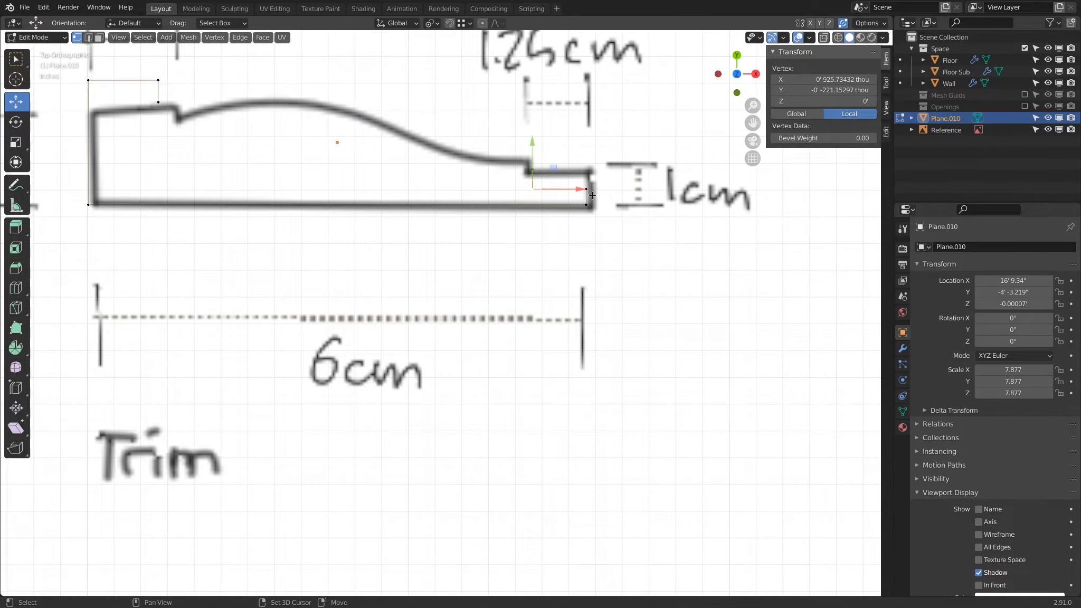
pyautogui.keyDown('shift'); pyautogui.click(590, 193); pyautogui.keyUp('shift')
pyautogui.keyDown('shift'); pyautogui.click(529, 172); pyautogui.keyUp('shift')
pyautogui.moveTo(534, 125); pyautogui.dragTo(535, 105)
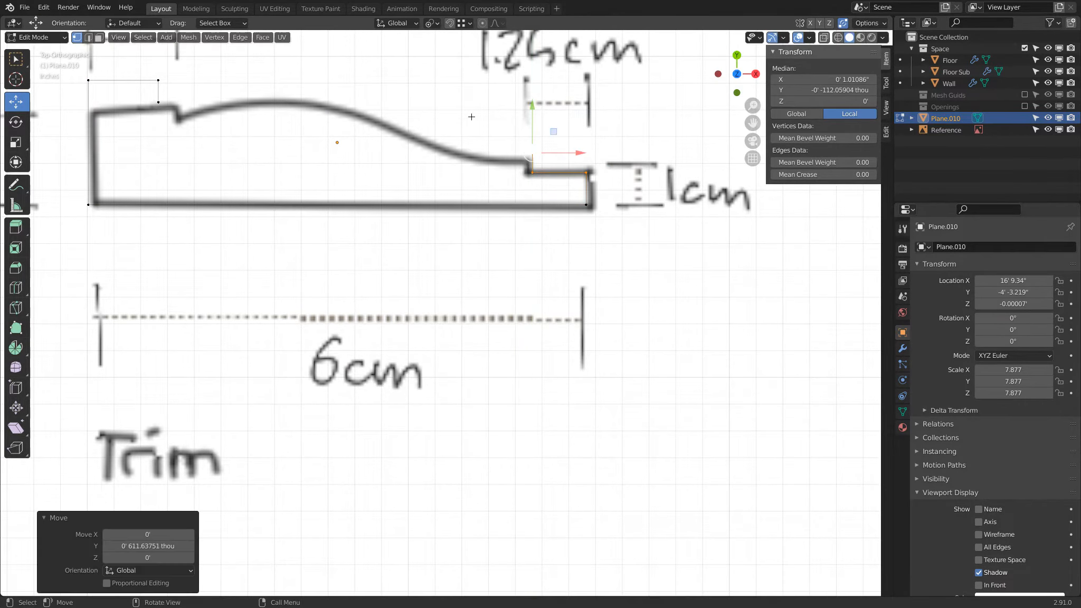
pyautogui.scroll(-2, 160, 192)
pyautogui.keyDown('shift'); pyautogui.moveTo(160, 191); pyautogui.dragTo(226, 194, button='middle'); pyautogui.keyUp('shift')
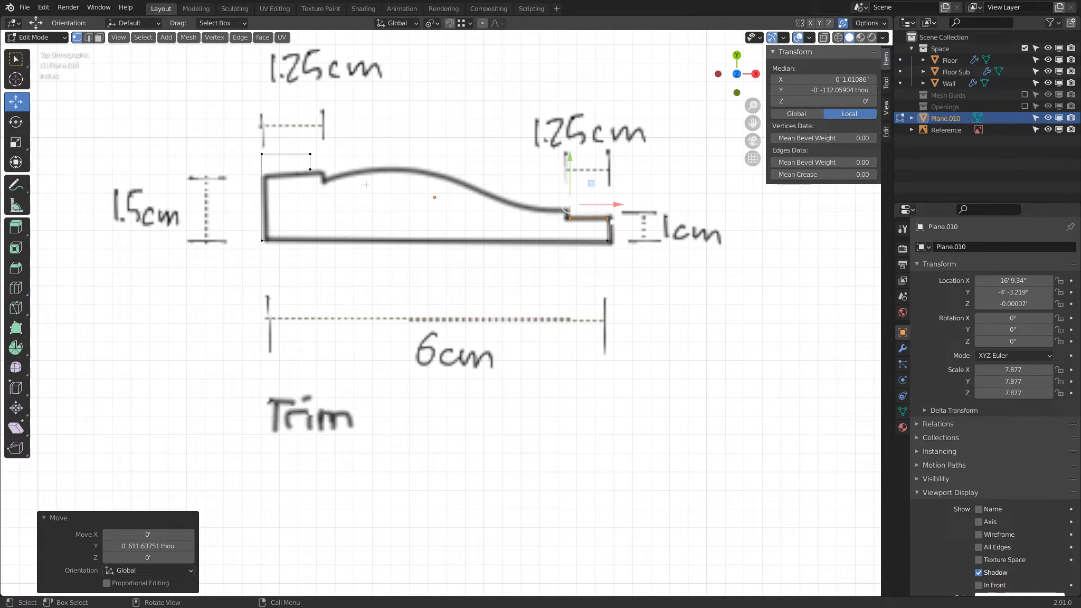
pyautogui.press('Tab')
pyautogui.press('Tab')
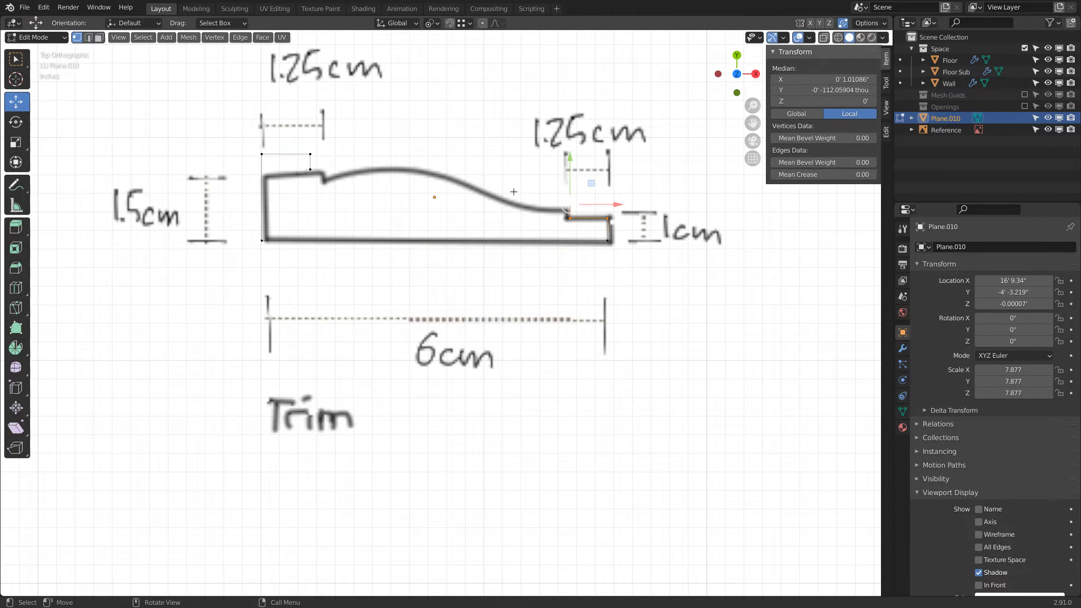
pyautogui.scroll(-3, 509, 191)
pyautogui.press('Tab')
pyautogui.press('Tab')
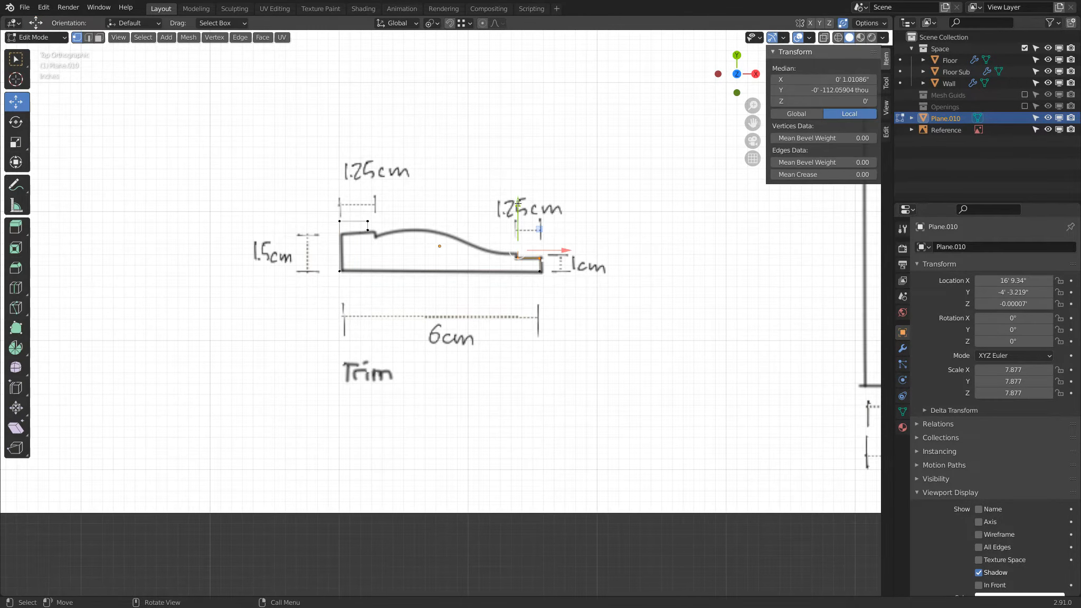
# Move the whole outline object down about 2' 8.5" along Y, below the reference image
pyautogui.press('Tab')
pyautogui.scroll(-3, 502, 211)
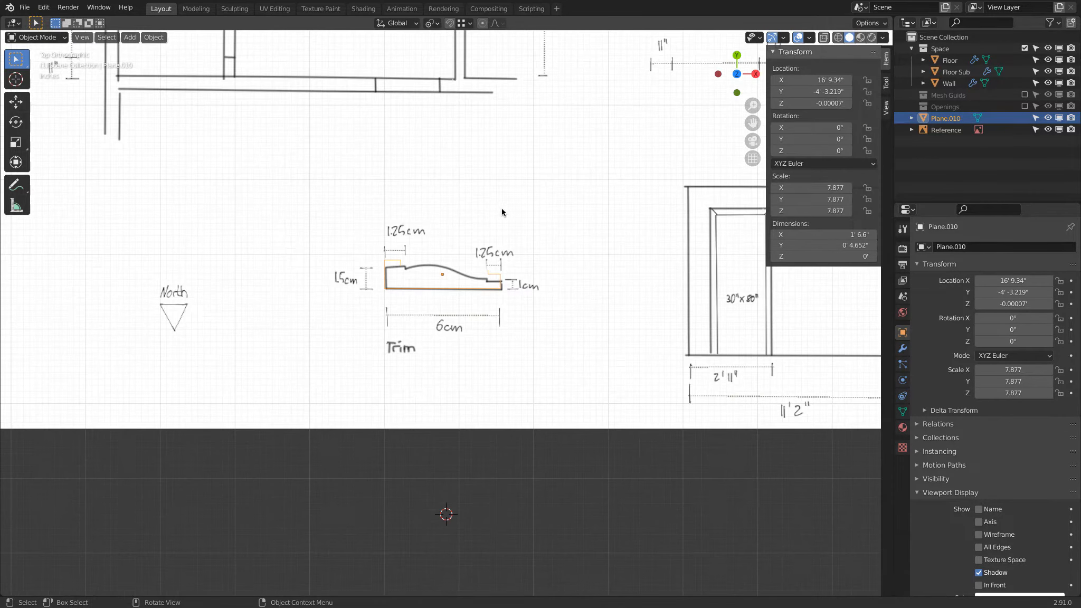
pyautogui.keyDown('shift'); pyautogui.moveTo(431, 256); pyautogui.dragTo(410, 201, button='middle'); pyautogui.keyUp('shift')
pyautogui.press('g')
pyautogui.press('z')
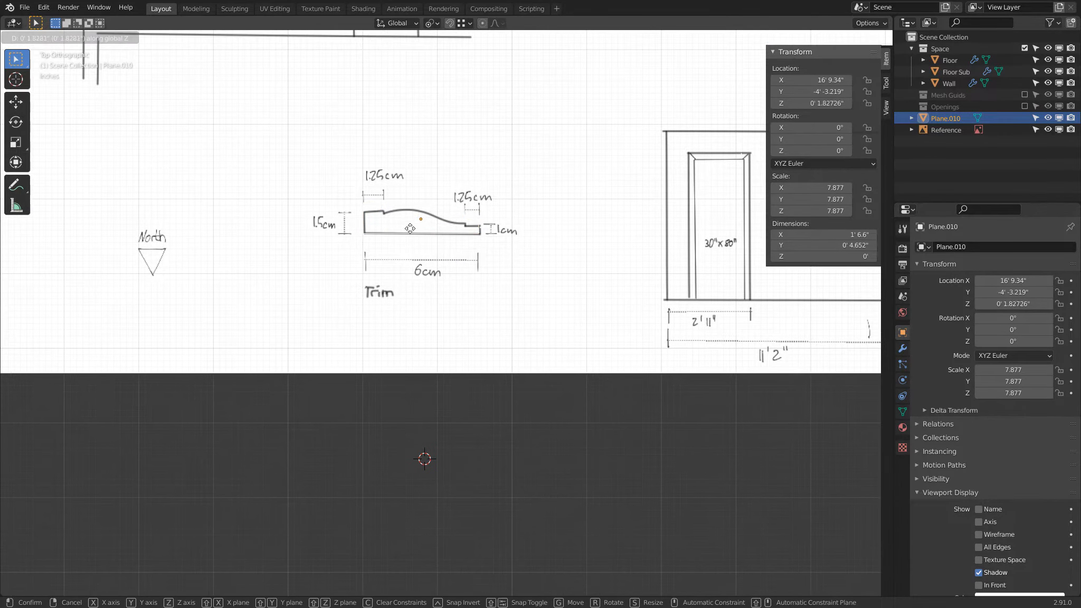
pyautogui.press('y')
pyautogui.click(422, 400)
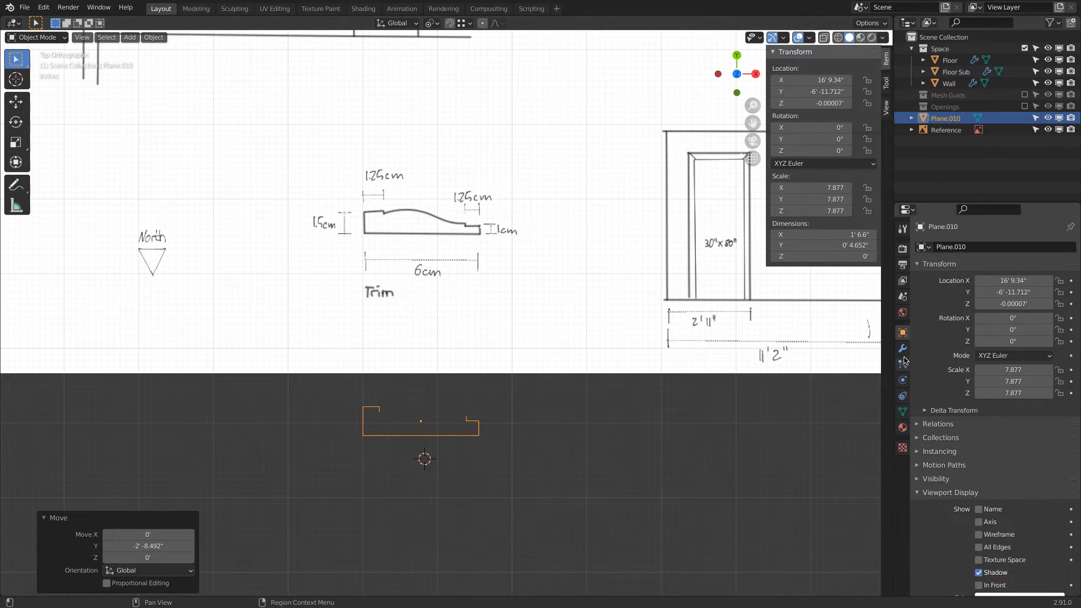
# Change the scene's unit system to Metric with Centimeters as the length unit
pyautogui.click(903, 297)
pyautogui.click(1007, 328)
pyautogui.click(1008, 347)
pyautogui.click(1006, 378)
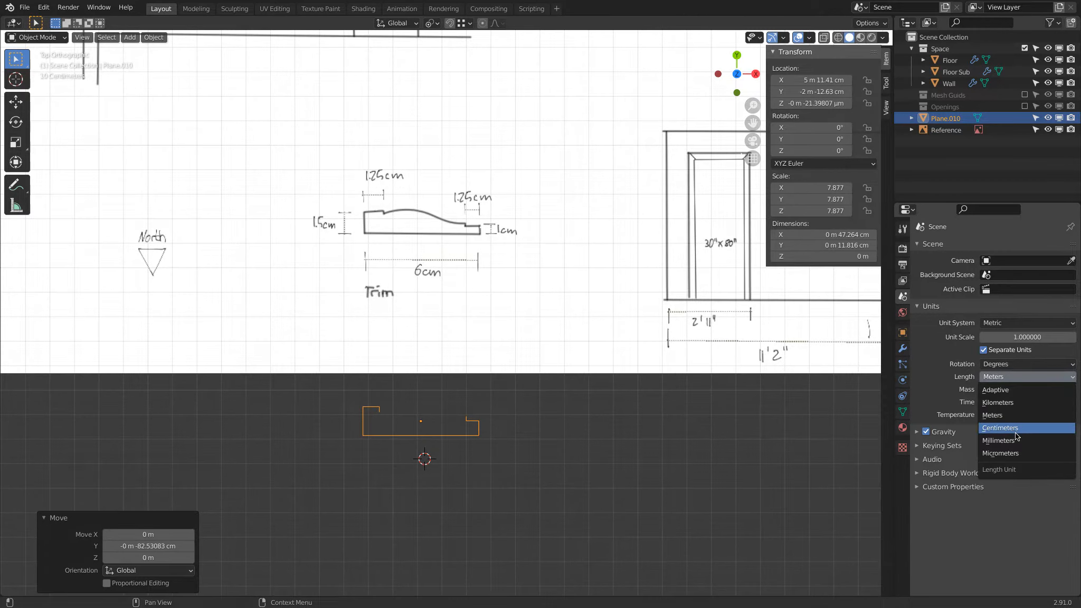
pyautogui.click(1014, 433)
# Select the outline's right vertical edge in Edit Mode and turn on the edge length display
pyautogui.scroll(4, 454, 442)
pyautogui.press('Tab')
pyautogui.keyDown('shift'); pyautogui.moveTo(469, 371); pyautogui.dragTo(463, 120, button='middle'); pyautogui.keyUp('shift')
pyautogui.scroll(3, 536, 330)
pyautogui.click(549, 267)
pyautogui.keyDown('shift'); pyautogui.click(550, 320); pyautogui.keyUp('shift')
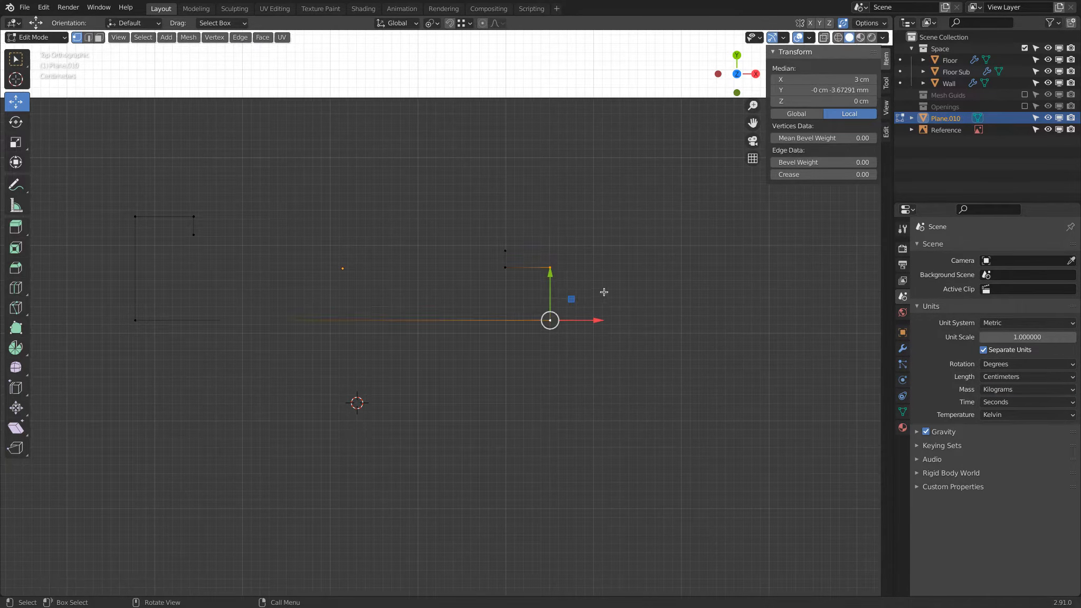
pyautogui.press('q')
pyautogui.click(600, 292)
pyautogui.scroll(2, 612, 308)
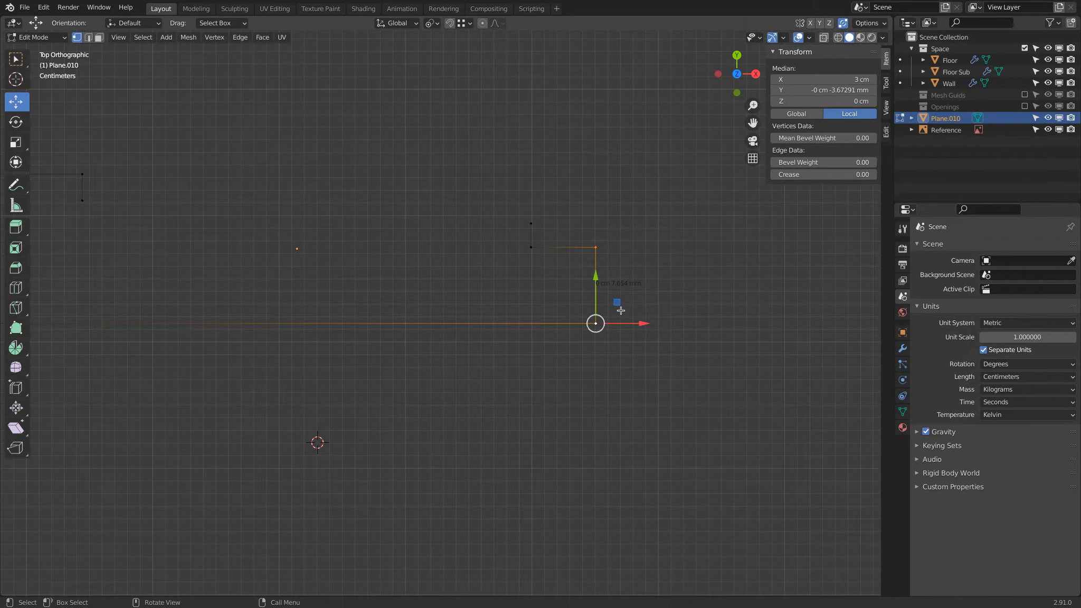
# Raise the right ledge's three upper vertices along Y by about 18.5 mm to match the sketch's 1 cm height
pyautogui.click(531, 248)
pyautogui.keyDown('shift'); pyautogui.click(531, 223); pyautogui.keyUp('shift')
pyautogui.keyDown('shift'); pyautogui.click(595, 247); pyautogui.keyUp('shift')
pyautogui.moveTo(596, 199)
pyautogui.mouseDown()
pyautogui.moveTo(600, 171)
pyautogui.moveTo(603, 192)
pyautogui.moveTo(605, 182)
pyautogui.mouseUp()
pyautogui.scroll(-4, 430, 193)
pyautogui.keyDown('shift'); pyautogui.moveTo(430, 193); pyautogui.dragTo(671, 222, button='middle'); pyautogui.keyUp('shift')
pyautogui.scroll(-1, 485, 277)
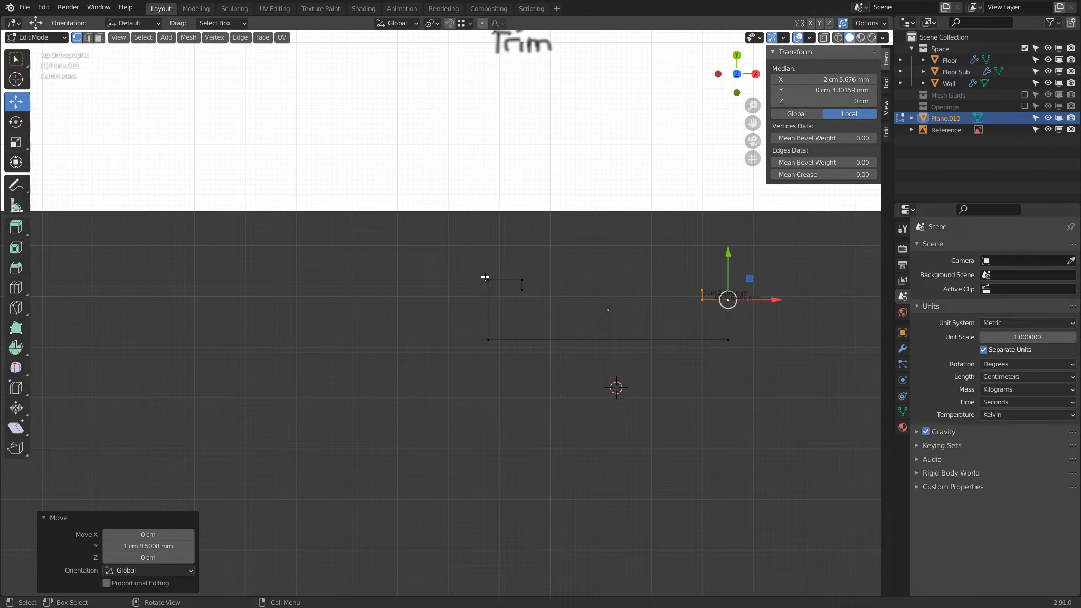
# Check the left edge's length and extend the upper-left ledge by moving its two end vertices along X to about -2 cm
pyautogui.click(487, 278)
pyautogui.scroll(4, 528, 314)
pyautogui.scroll(-4, 537, 314)
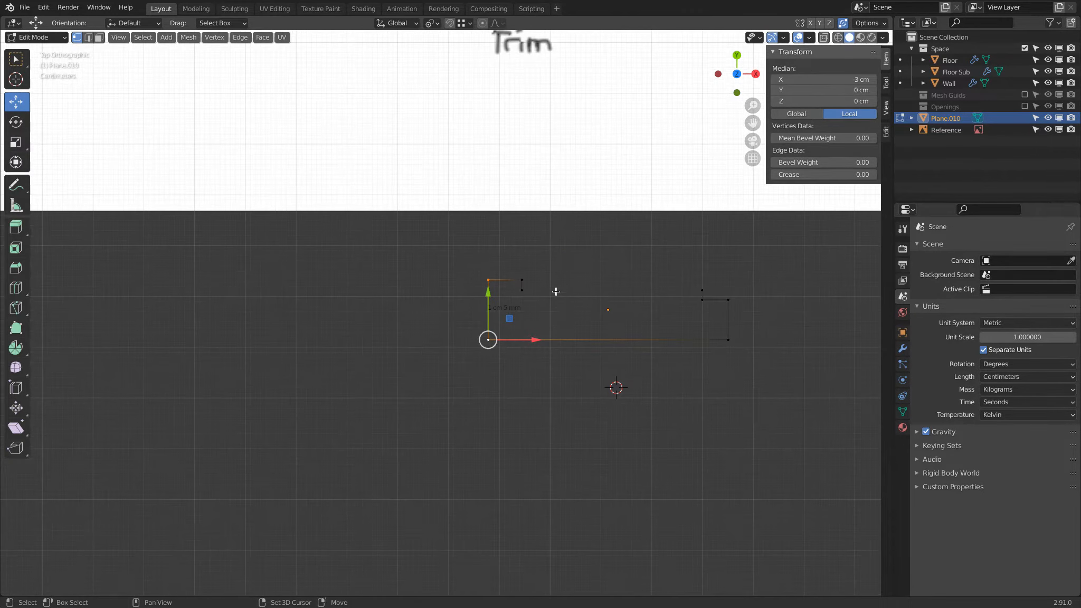
pyautogui.click(490, 269)
pyautogui.keyDown('shift'); pyautogui.click(532, 267); pyautogui.keyUp('shift')
pyautogui.scroll(4, 547, 253)
pyautogui.scroll(3, 602, 275)
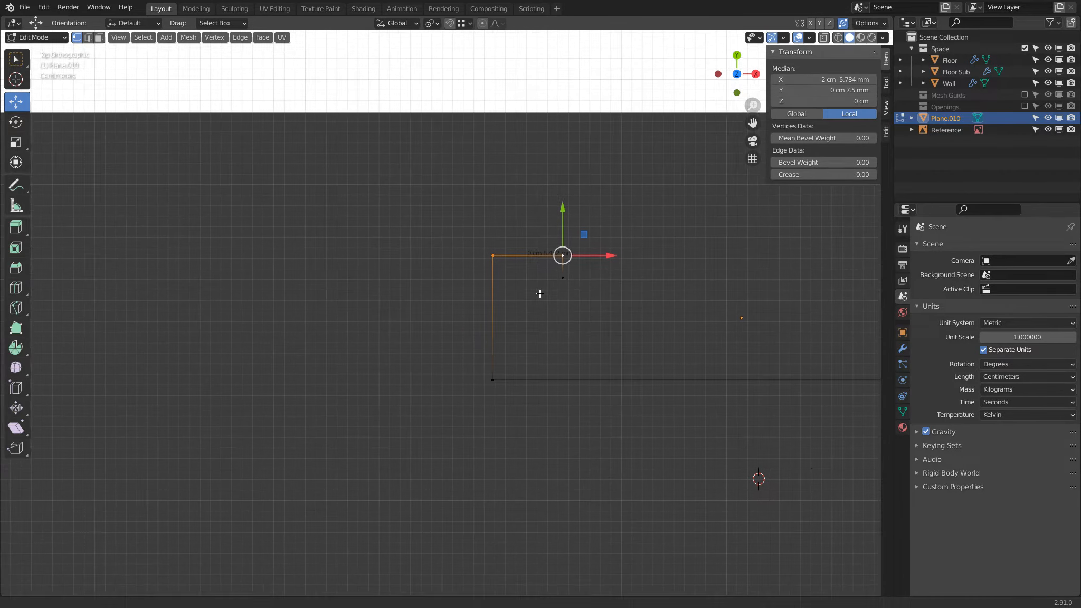
pyautogui.click(593, 261)
pyautogui.keyDown('shift'); pyautogui.click(593, 223); pyautogui.keyUp('shift')
pyautogui.moveTo(637, 223); pyautogui.dragTo(662, 227)
# Move the lower end vertex of the upper-left ledge slightly up along Y to shorten its drop
pyautogui.scroll(-1, 663, 227)
pyautogui.scroll(-3, 662, 227)
pyautogui.keyDown('shift'); pyautogui.moveTo(662, 227); pyautogui.dragTo(545, 202, button='middle'); pyautogui.keyUp('shift')
pyautogui.scroll(3, 528, 217)
pyautogui.click(386, 229)
pyautogui.keyDown('shift'); pyautogui.click(363, 191); pyautogui.keyUp('shift')
pyautogui.scroll(4, 375, 221)
pyautogui.click(324, 137)
pyautogui.keyDown('shift'); pyautogui.moveTo(410, 109); pyautogui.dragTo(423, 153, button='middle'); pyautogui.keyUp('shift')
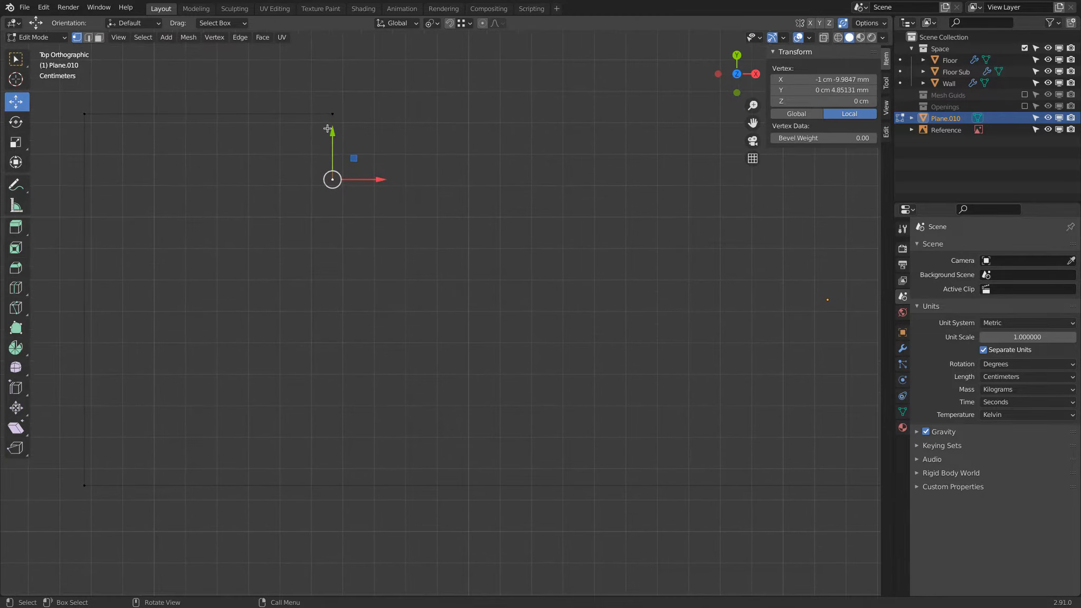
pyautogui.moveTo(330, 130); pyautogui.dragTo(361, 115)
# Lower the free upper vertex of the right ledge along Y so its short vertical edge is about 2 mm
pyautogui.scroll(-4, 422, 185)
pyautogui.keyDown('shift'); pyautogui.moveTo(567, 302); pyautogui.dragTo(404, 246, button='middle'); pyautogui.keyUp('shift')
pyautogui.scroll(2, 405, 246)
pyautogui.click(358, 130)
pyautogui.moveTo(376, 59); pyautogui.dragTo(380, 65)
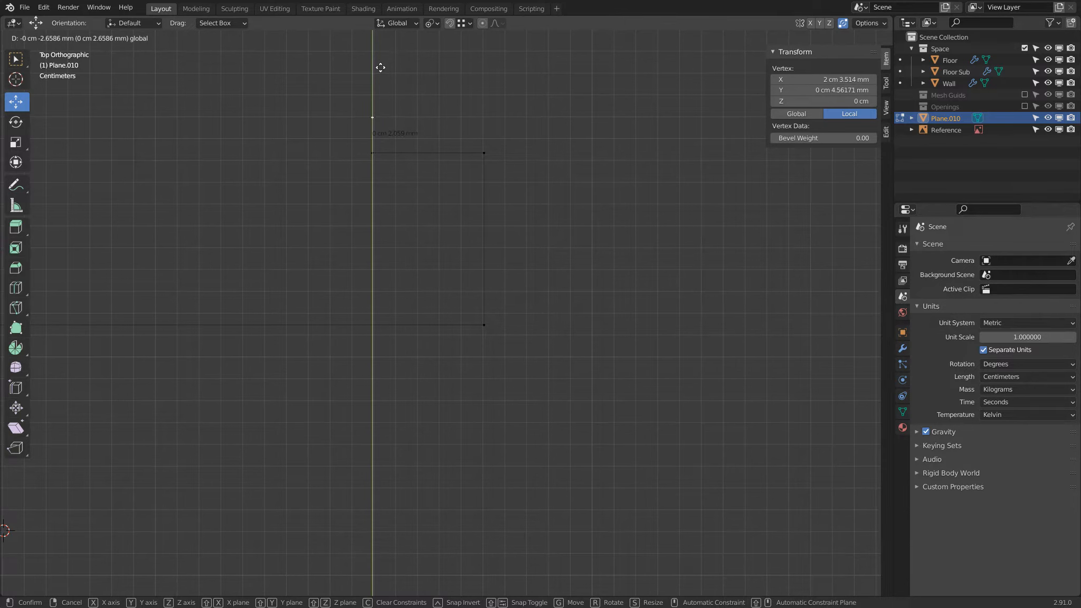
pyautogui.moveTo(381, 68); pyautogui.dragTo(381, 68)
pyautogui.scroll(-4, 364, 158)
pyautogui.keyDown('shift'); pyautogui.moveTo(357, 204); pyautogui.dragTo(506, 222, button='middle'); pyautogui.keyUp('shift')
pyautogui.scroll(-3, 491, 227)
# Return to Object Mode and place the 3D cursor on the lower end vertex of the upper-left ledge
pyautogui.press('Tab')
pyautogui.scroll(2, 339, 265)
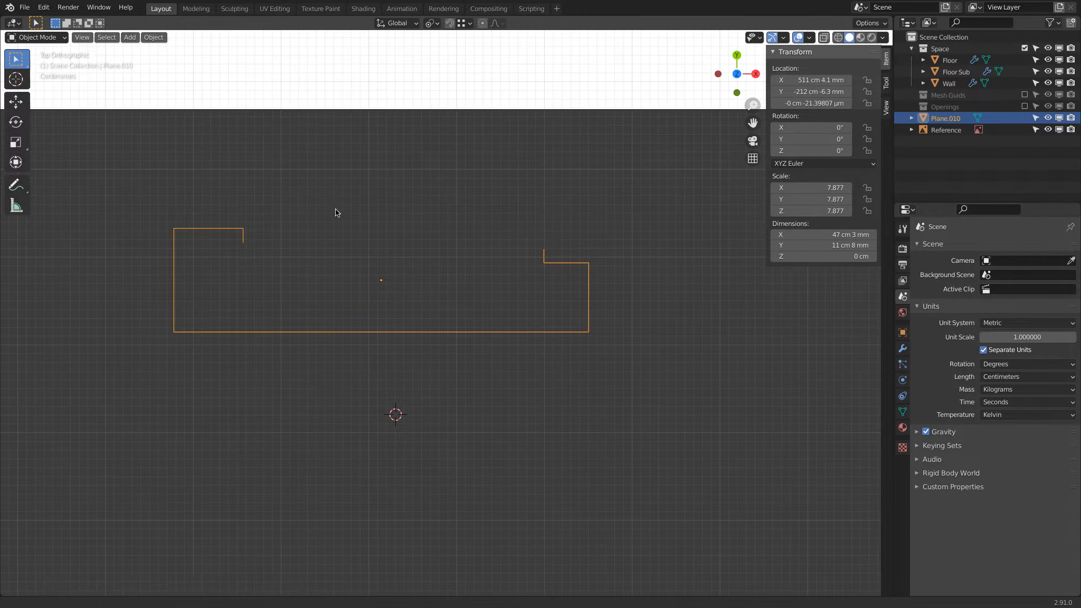
pyautogui.keyDown('shift'); pyautogui.moveTo(335, 209); pyautogui.dragTo(382, 219, button='middle'); pyautogui.keyUp('shift')
pyautogui.click(16, 80)
pyautogui.moveTo(305, 257); pyautogui.dragTo(290, 251)
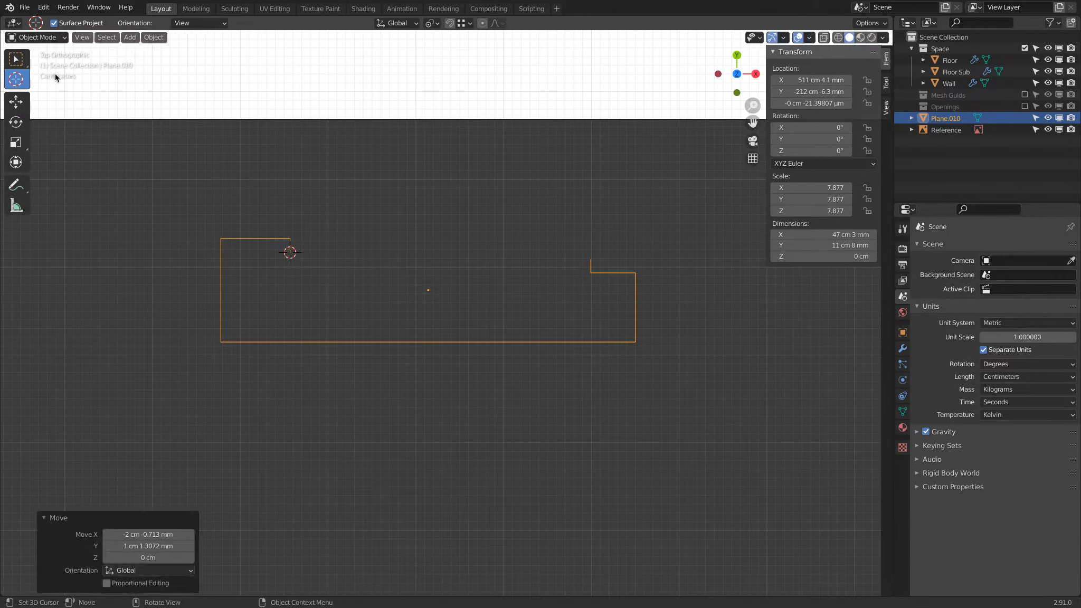
# Add a Bezier curve at the 3D cursor
pyautogui.hotkey('shift', 'a')
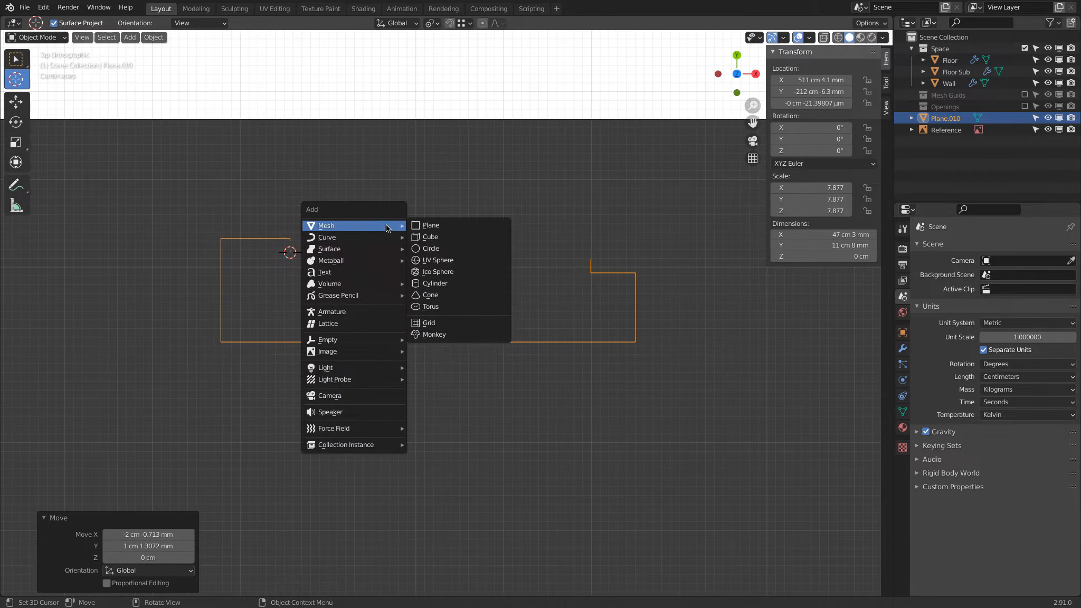
pyautogui.moveTo(374, 238)
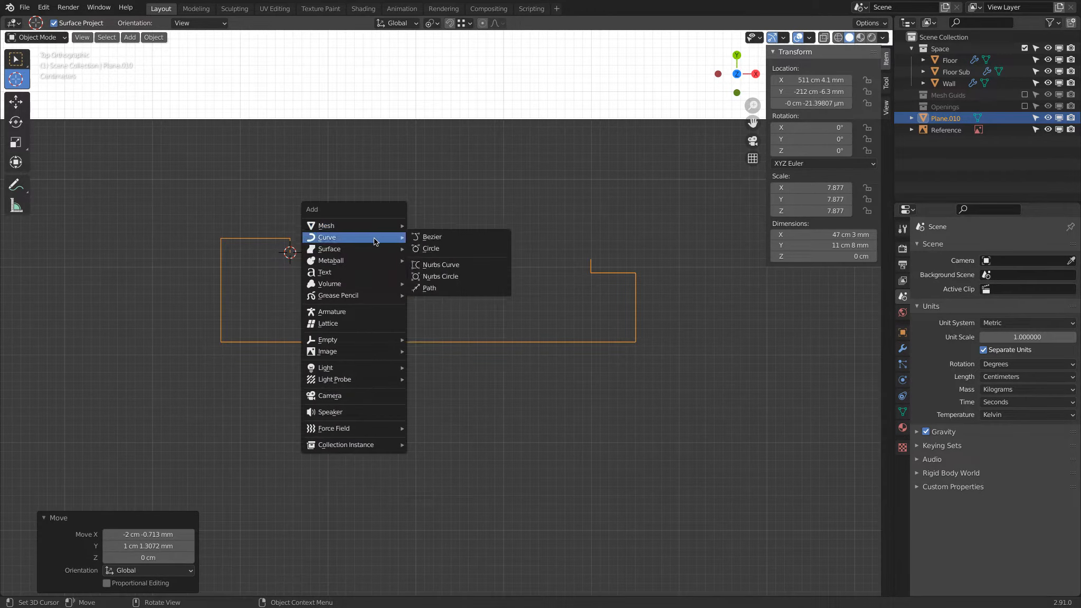
pyautogui.click(482, 237)
pyautogui.scroll(-1, 483, 235)
pyautogui.scroll(-4, 483, 235)
pyautogui.scroll(1, 482, 235)
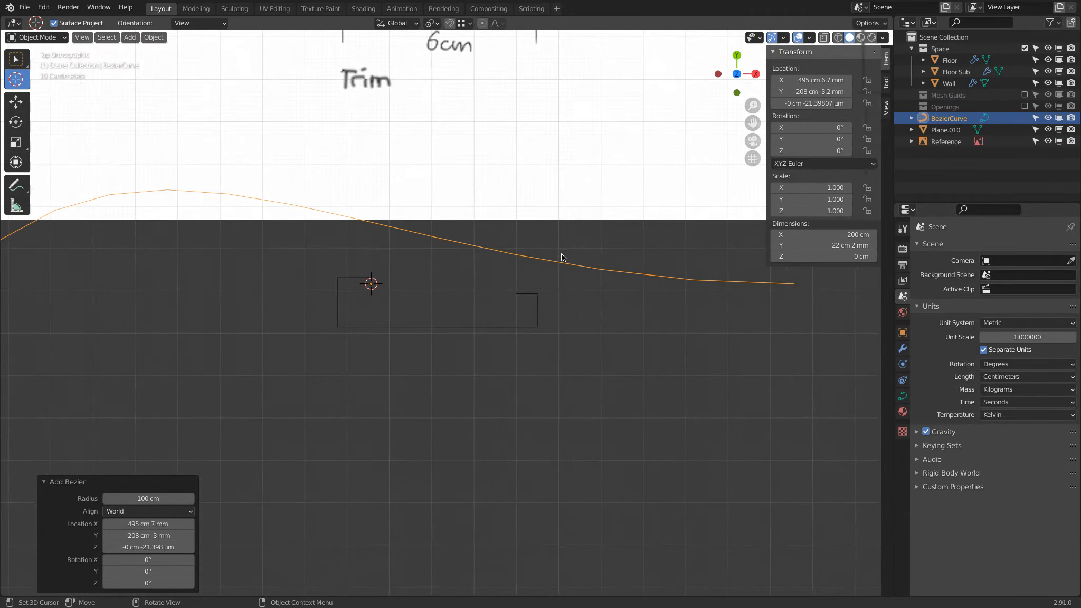
# Scale the Bezier curve's control points down to about 0.213 in Edit Mode
pyautogui.press('Tab')
pyautogui.press('s')
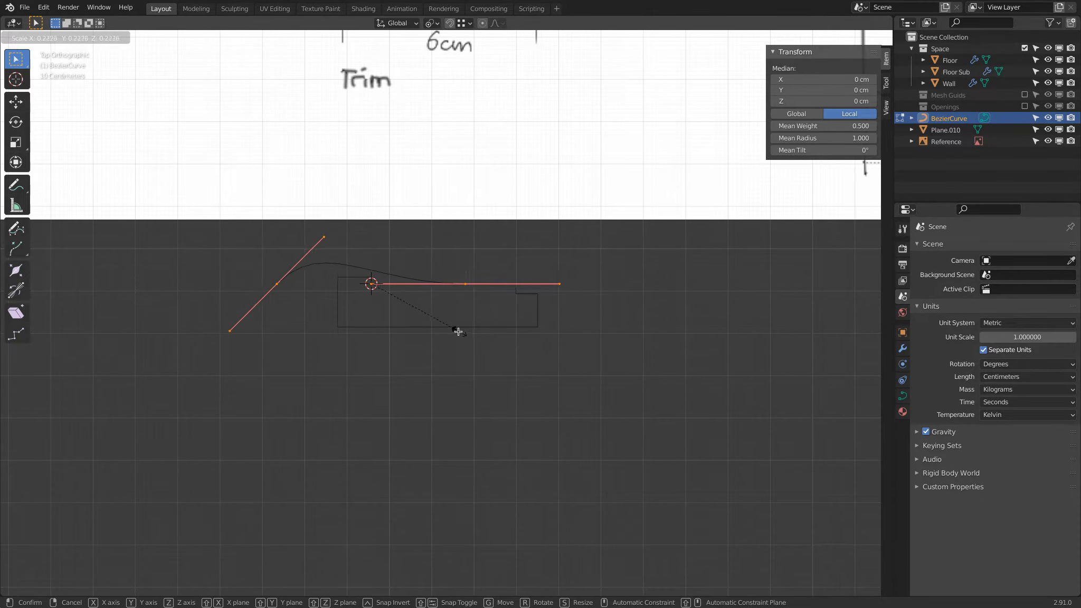
pyautogui.click(457, 328)
pyautogui.scroll(3, 501, 285)
pyautogui.scroll(2, 500, 285)
# Move the Bezier curve's right control point onto the free upper vertex of the right ledge
pyautogui.click(433, 311)
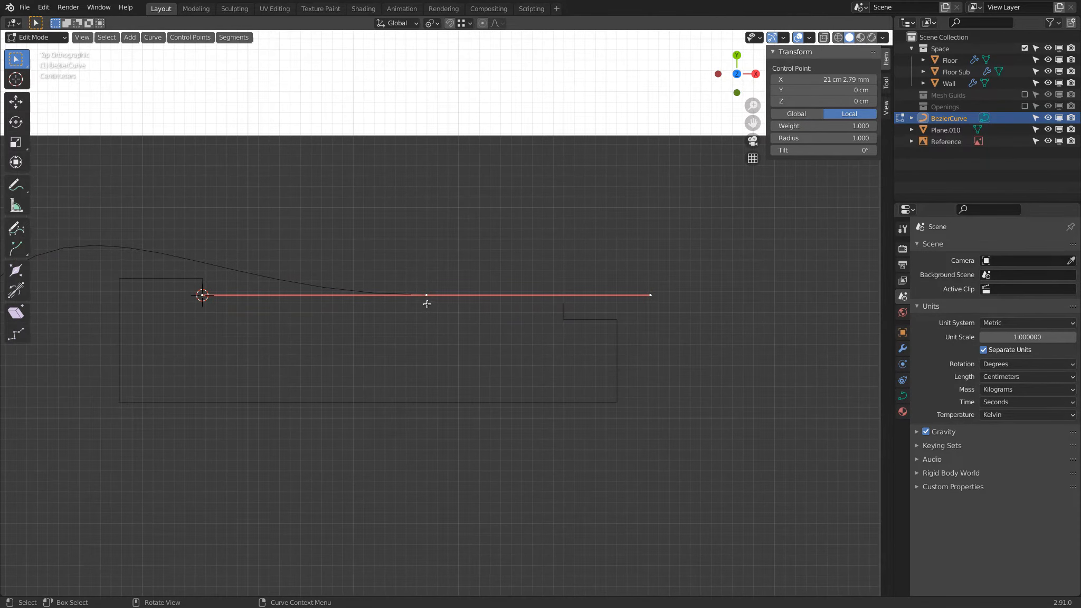
pyautogui.press('g')
pyautogui.click(564, 304)
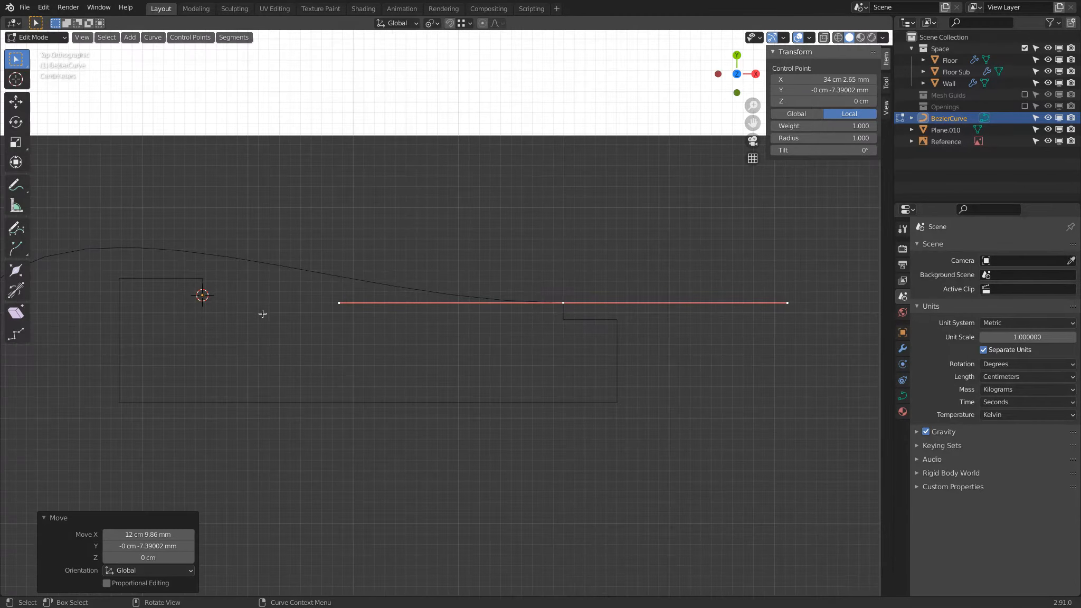
# Move the Bezier curve's left control point onto the 3D cursor at the lower end vertex of the upper-left ledge
pyautogui.scroll(-3, 263, 314)
pyautogui.click(176, 308)
pyautogui.scroll(3, 177, 309)
pyautogui.press('g')
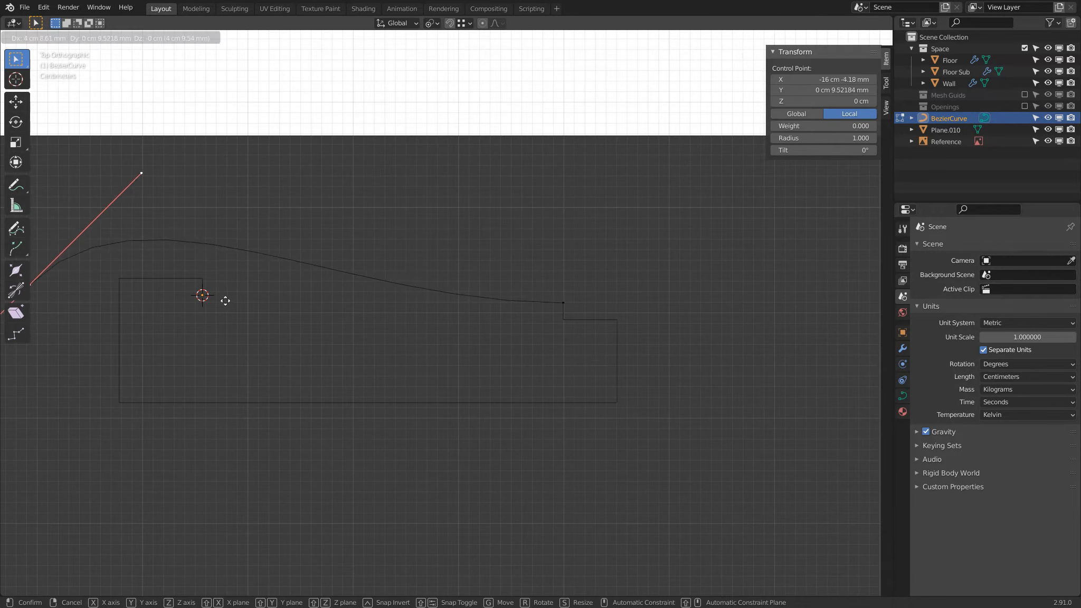
pyautogui.click(203, 294)
# Lengthen and flatten the left control point's curve-side handle, placing its end at about X 23.8 cm, Y 8.2 cm
pyautogui.click(316, 183)
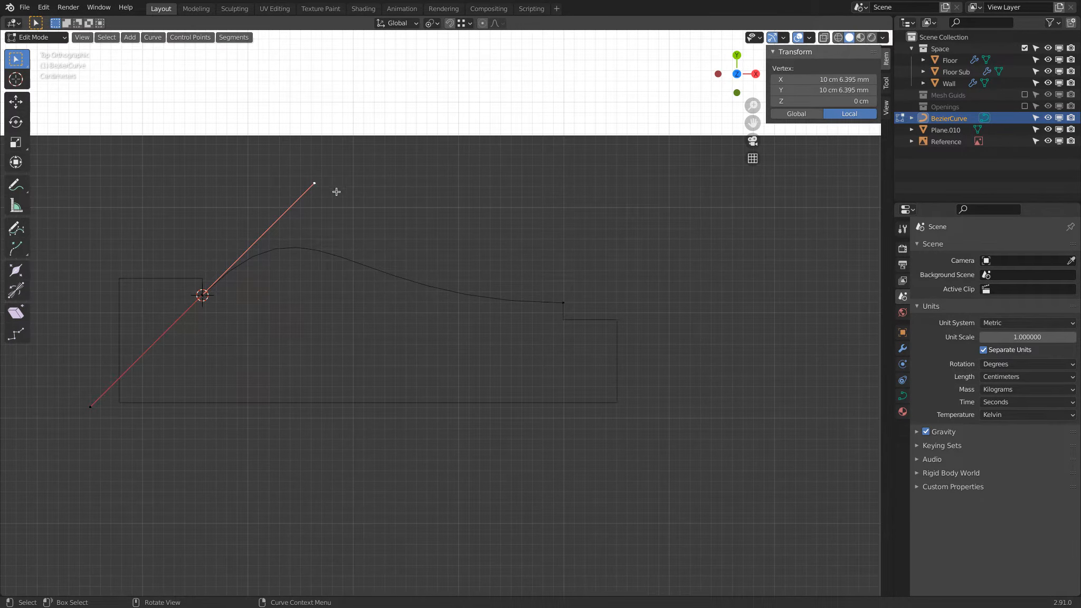
pyautogui.press('g')
pyautogui.click(475, 231)
# Shorten the right control point's curve-side handle to end at about X 20.3 cm, Y -0.7 cm, and return to Object Mode
pyautogui.click(561, 310)
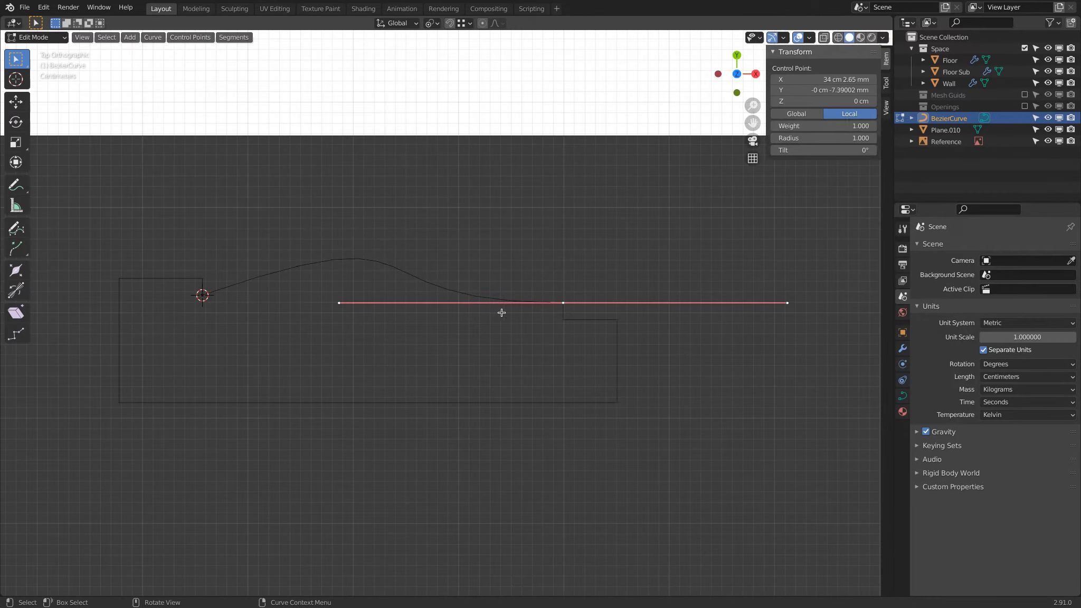
pyautogui.click(346, 302)
pyautogui.press('g')
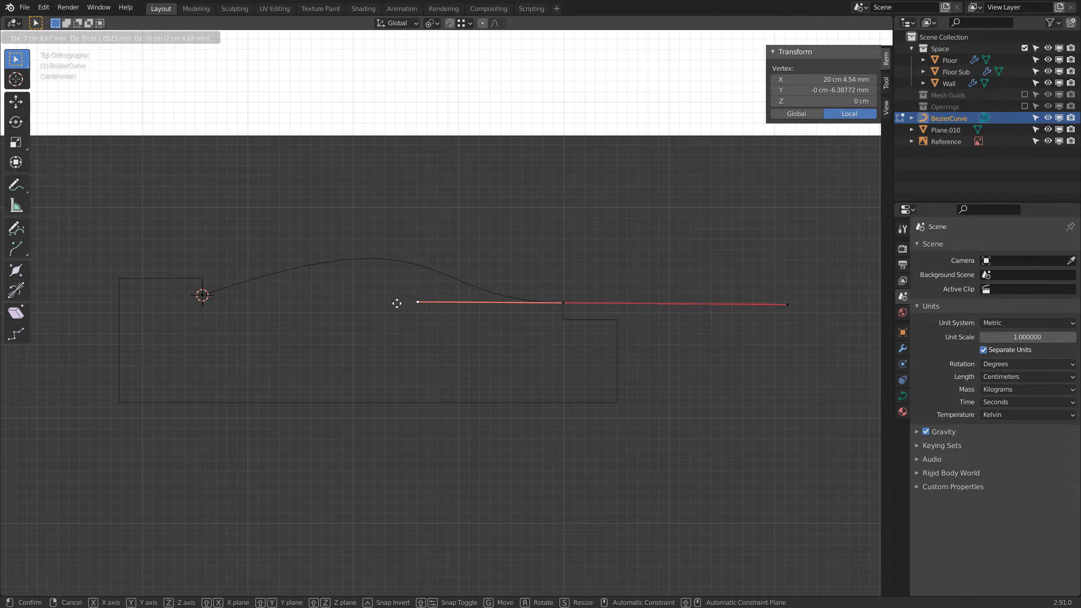
pyautogui.click(397, 304)
pyautogui.press('Tab')
pyautogui.scroll(-6, 450, 373)
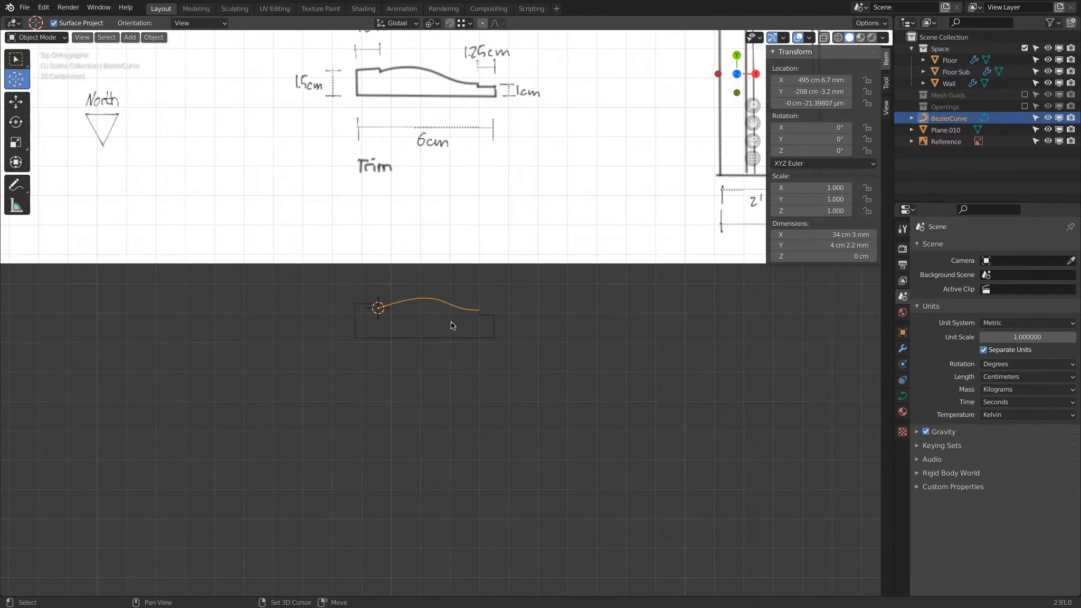
pyautogui.keyDown('shift'); pyautogui.moveTo(451, 322); pyautogui.dragTo(438, 347, button='middle'); pyautogui.keyUp('shift')
pyautogui.scroll(3, 438, 347)
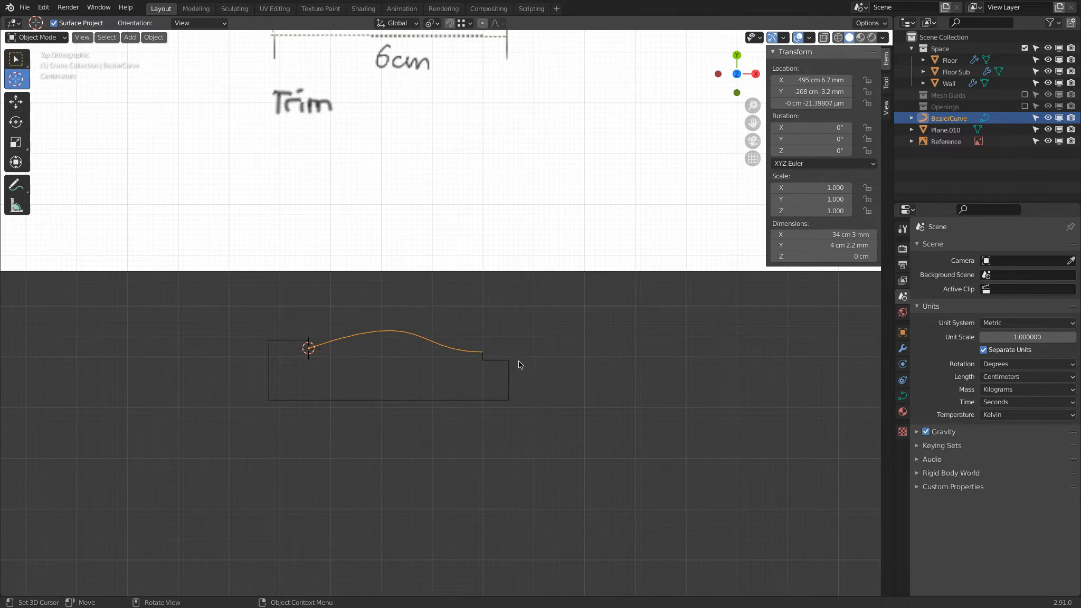
# Examine the lengths of the trim outline's right, left and bottom edges in Edit Mode, and return to Object Mode
pyautogui.click(16, 61)
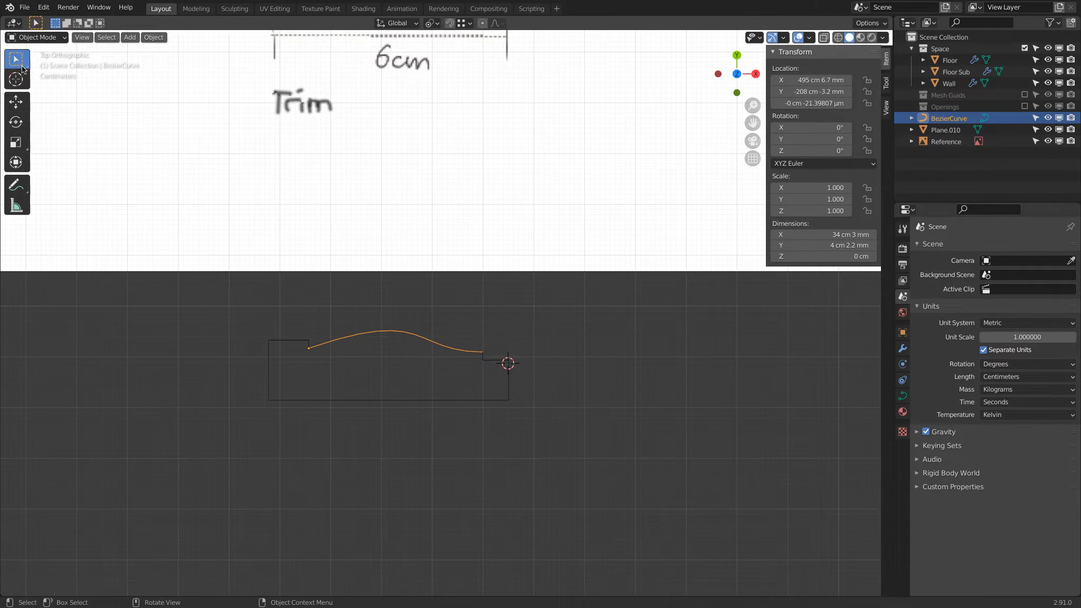
pyautogui.click(501, 366)
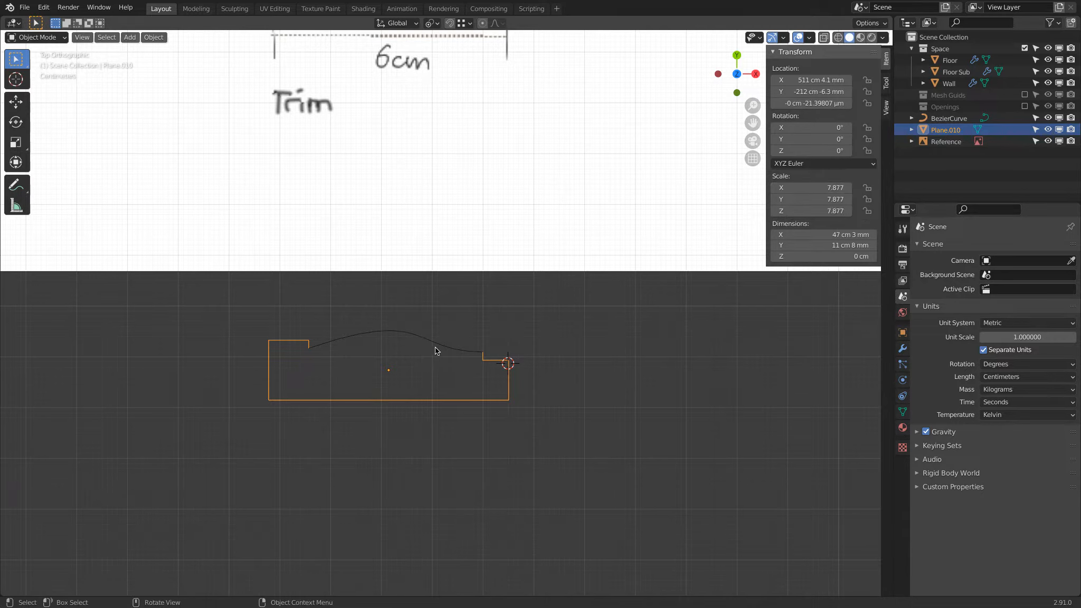
pyautogui.scroll(-2, 536, 367)
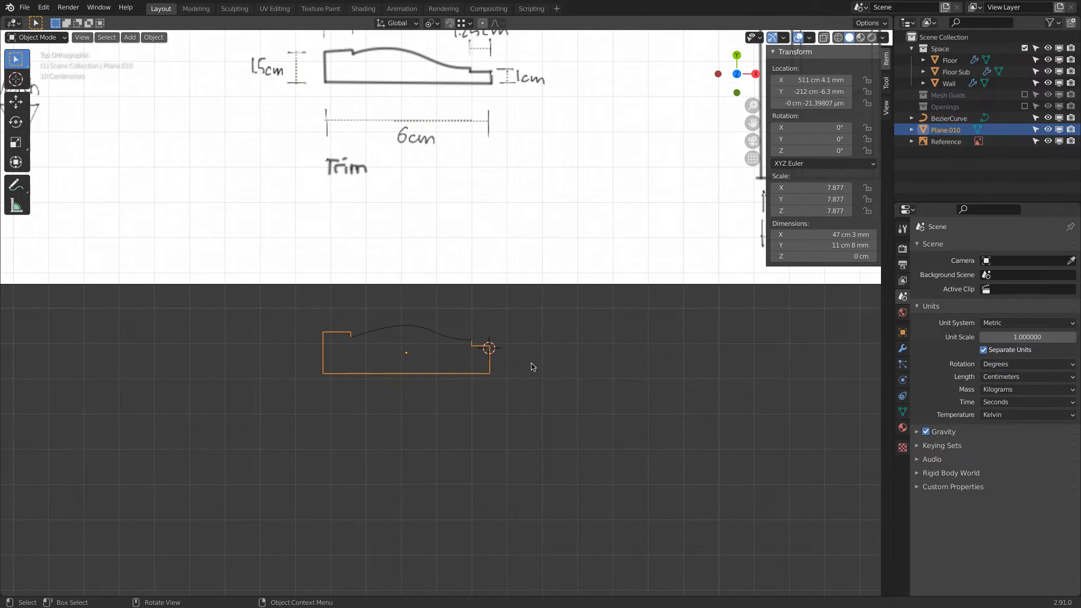
pyautogui.scroll(5, 493, 368)
pyautogui.press('Tab')
pyautogui.click(560, 397)
pyautogui.keyDown('shift'); pyautogui.click(577, 464); pyautogui.keyUp('shift')
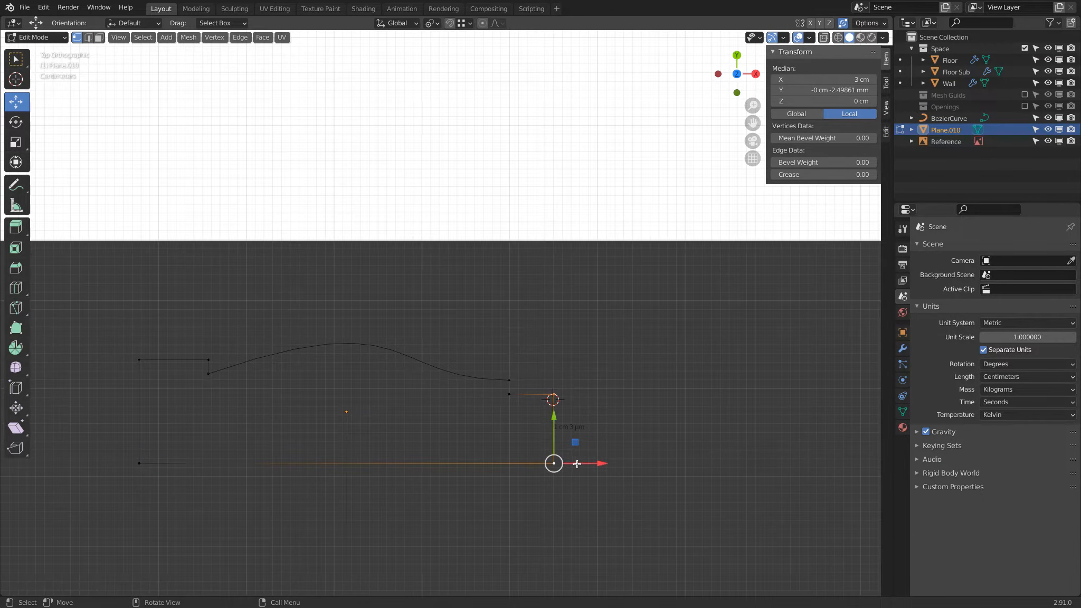
pyautogui.keyDown('shift'); pyautogui.moveTo(187, 384); pyautogui.dragTo(334, 349, button='middle'); pyautogui.keyUp('shift')
pyautogui.click(288, 324)
pyautogui.keyDown('shift'); pyautogui.click(286, 428); pyautogui.keyUp('shift')
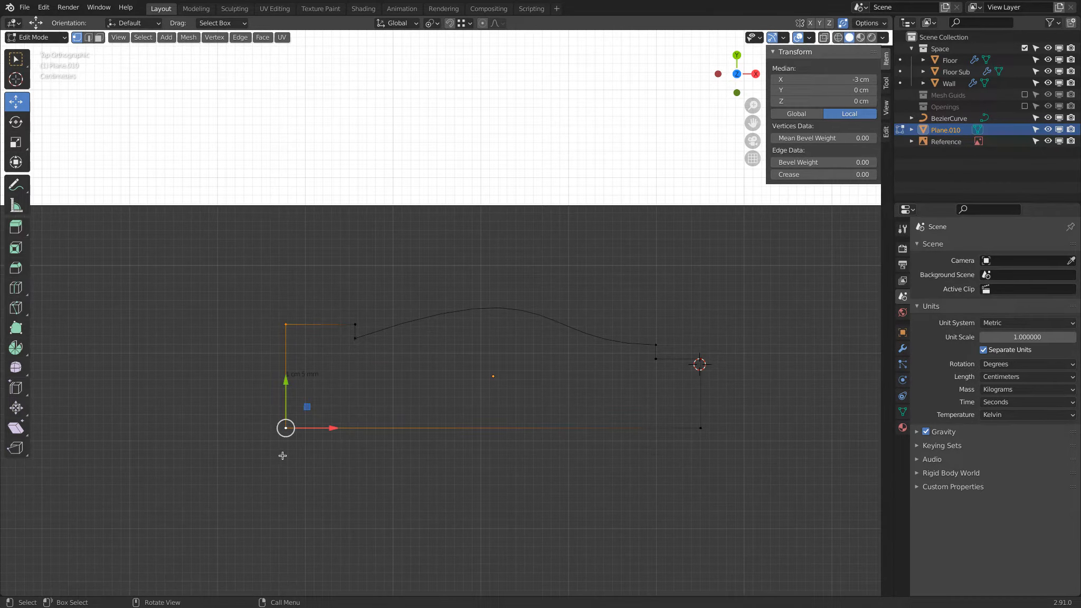
pyautogui.keyDown('shift'); pyautogui.click(700, 427); pyautogui.keyUp('shift')
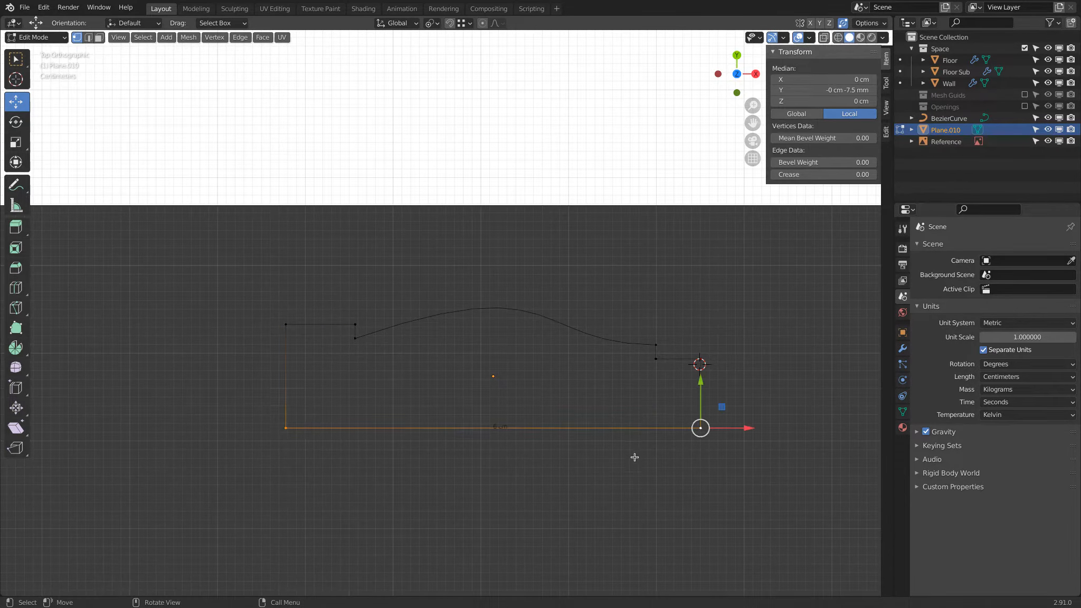
pyautogui.scroll(-2, 556, 429)
pyautogui.press('Tab')
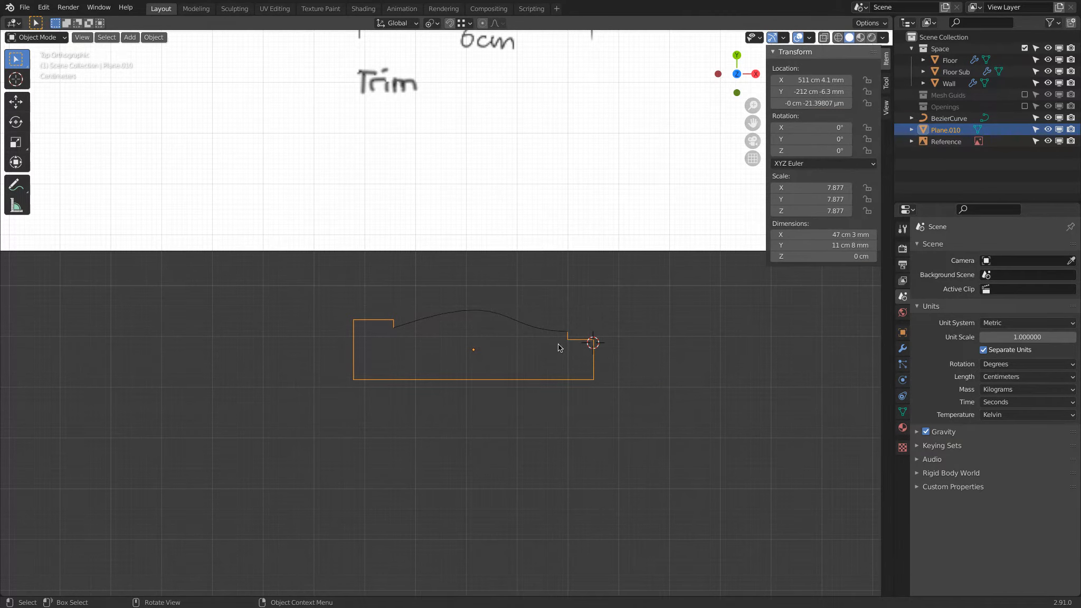
# Lower the curve's hump by pulling the left control point's curve-side handle in to about X 12.7 cm, Y 4.7 cm
pyautogui.keyDown('shift'); pyautogui.moveTo(547, 344); pyautogui.dragTo(509, 365, button='middle'); pyautogui.keyUp('shift')
pyautogui.scroll(3, 576, 371)
pyautogui.scroll(-2, 579, 373)
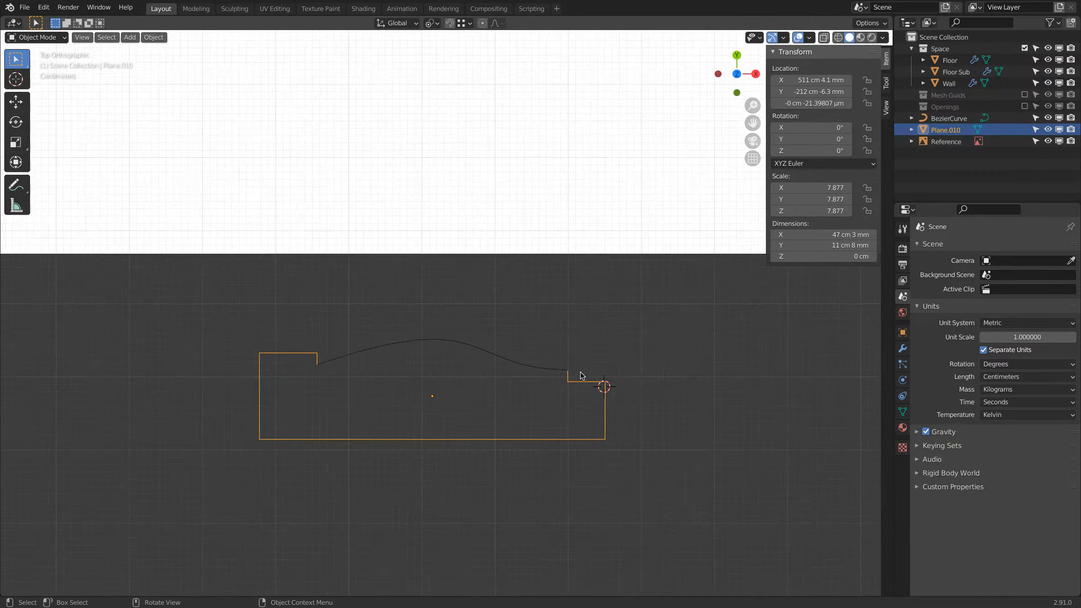
pyautogui.click(361, 355)
pyautogui.press('Tab')
pyautogui.scroll(3, 434, 358)
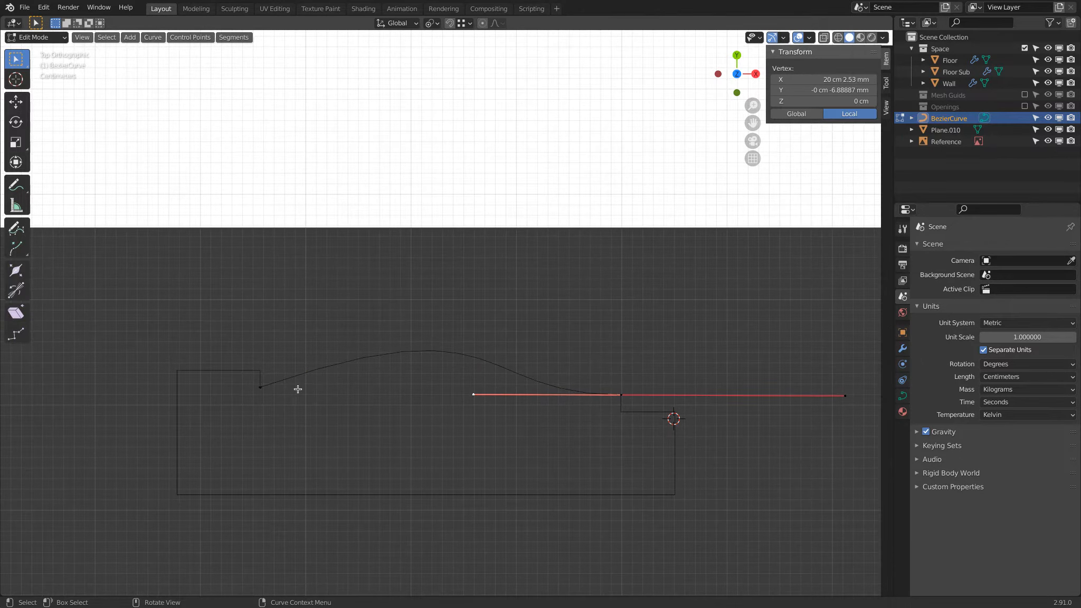
pyautogui.click(250, 394)
pyautogui.click(496, 304)
pyautogui.press('g')
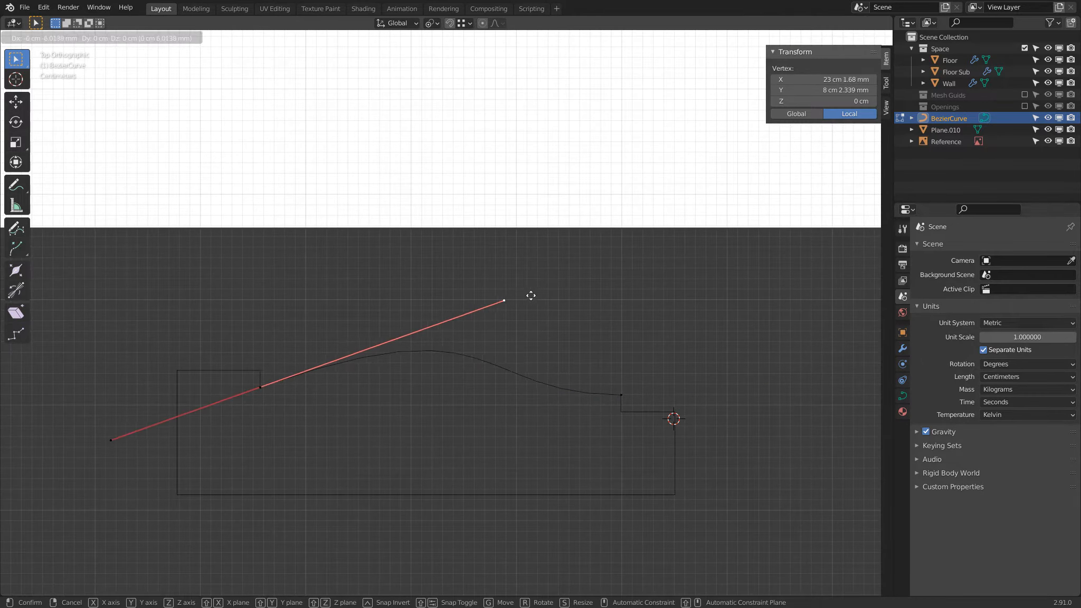
pyautogui.click(424, 332)
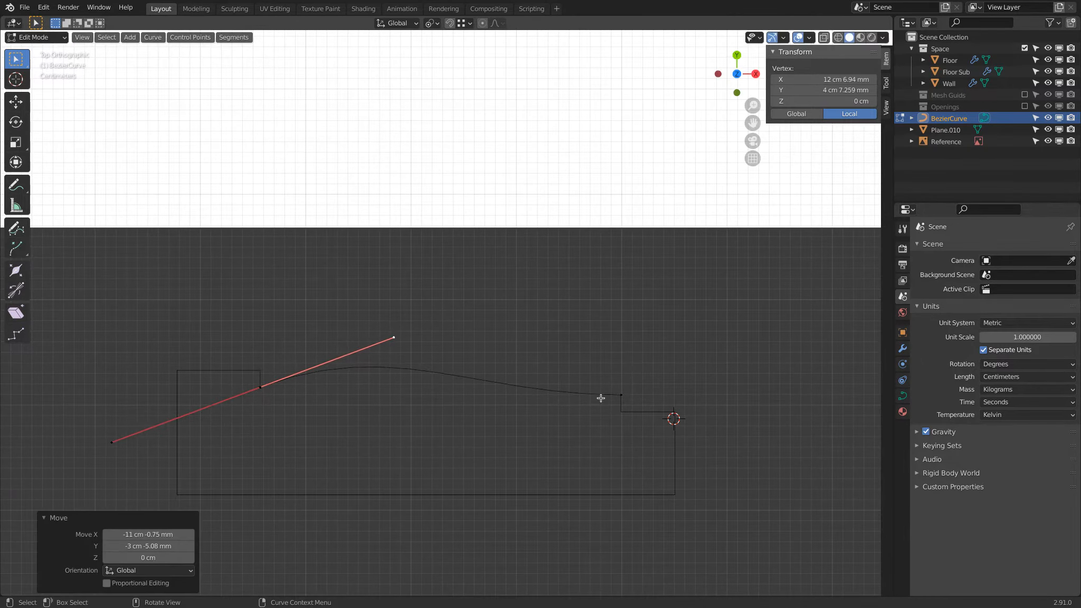
pyautogui.press('Tab')
# Parent the Bezier curve to the trim outline using the Object type
pyautogui.scroll(-3, 623, 392)
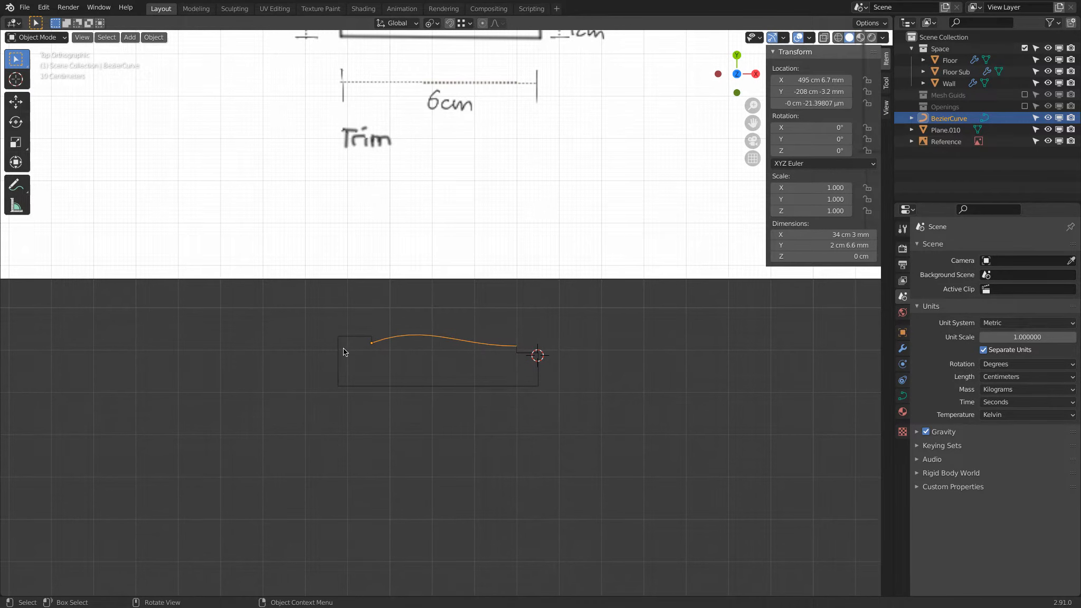
pyautogui.scroll(5, 501, 346)
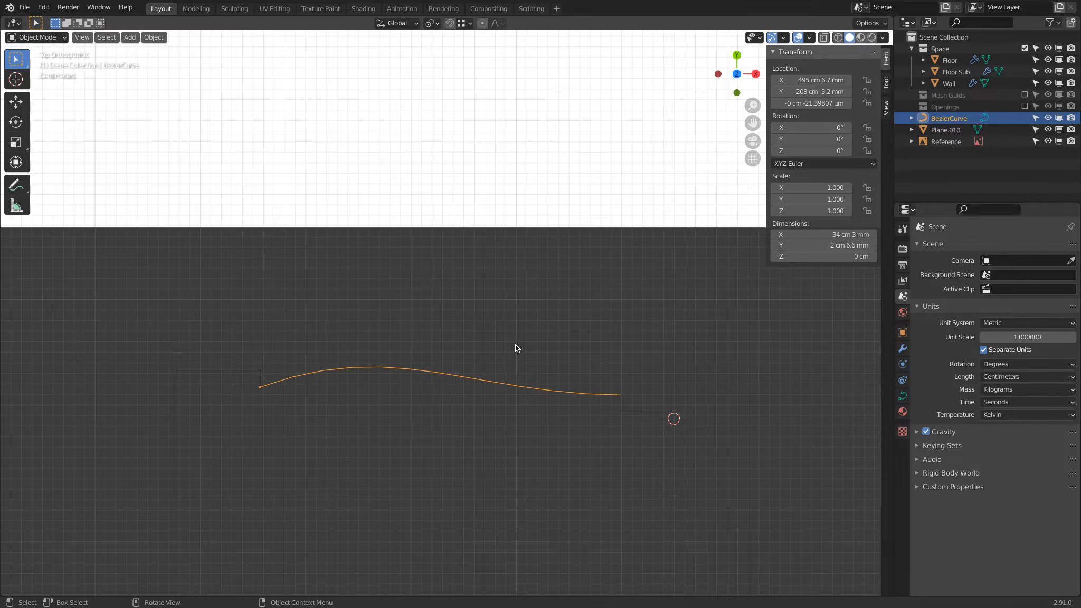
pyautogui.scroll(1, 362, 393)
pyautogui.scroll(-3, 365, 394)
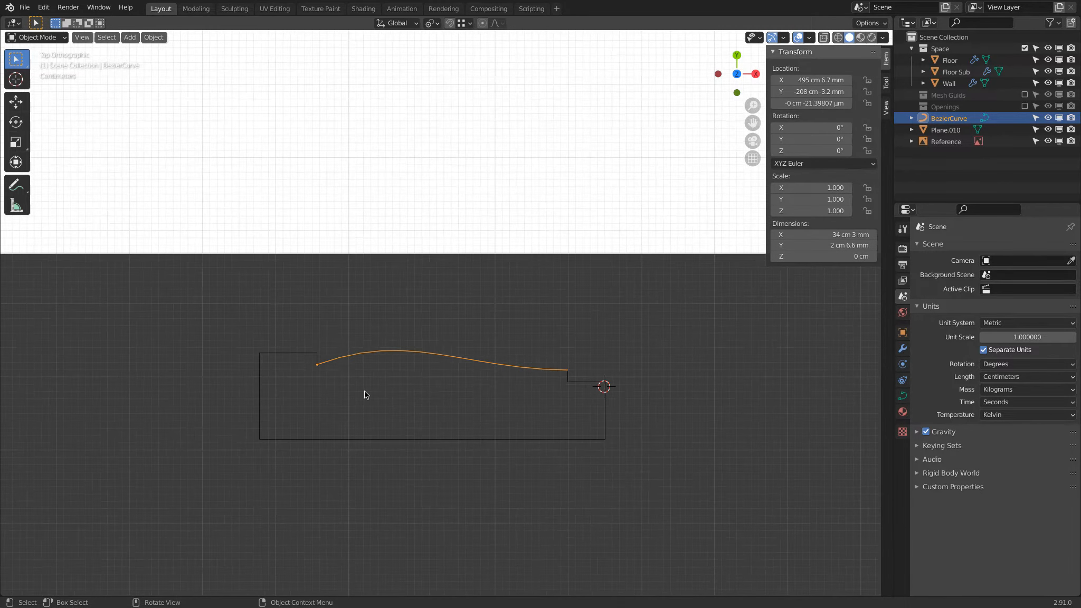
pyautogui.scroll(-1, 347, 377)
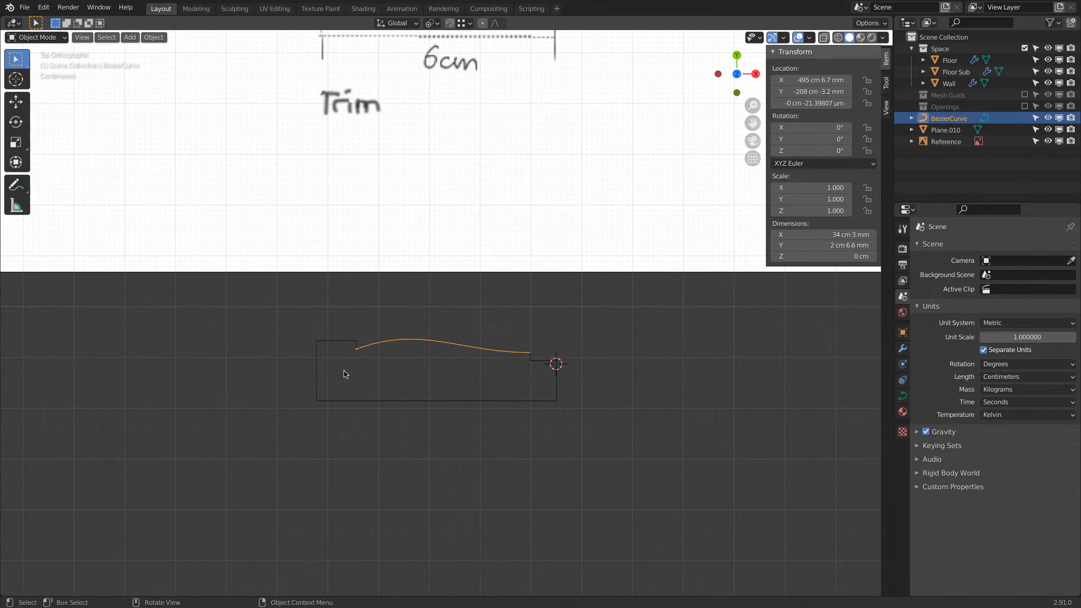
pyautogui.click(342, 343)
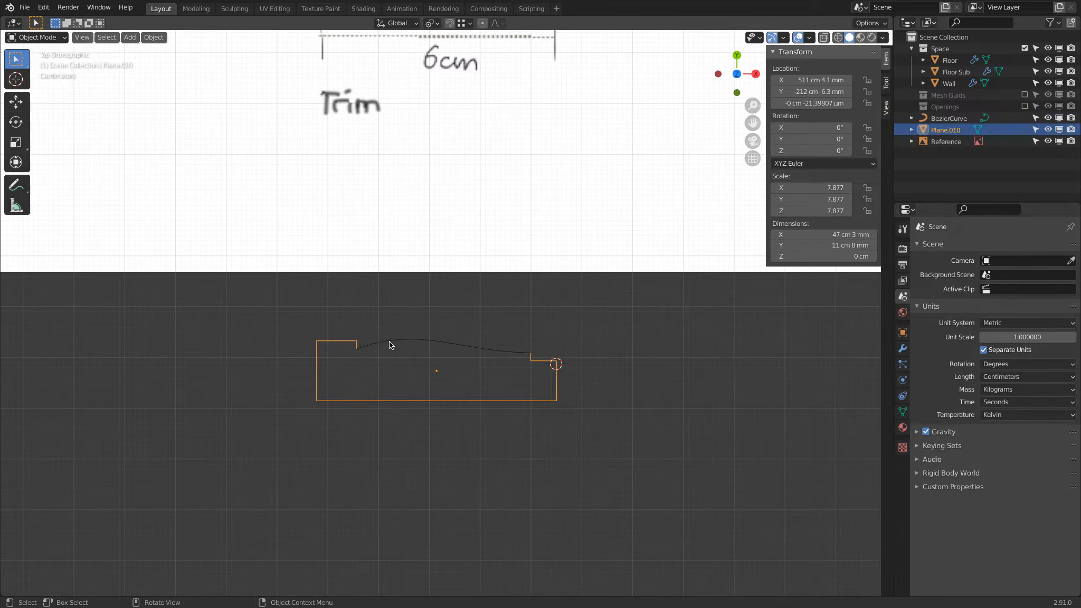
pyautogui.click(390, 341)
pyautogui.keyDown('shift'); pyautogui.click(353, 346); pyautogui.keyUp('shift')
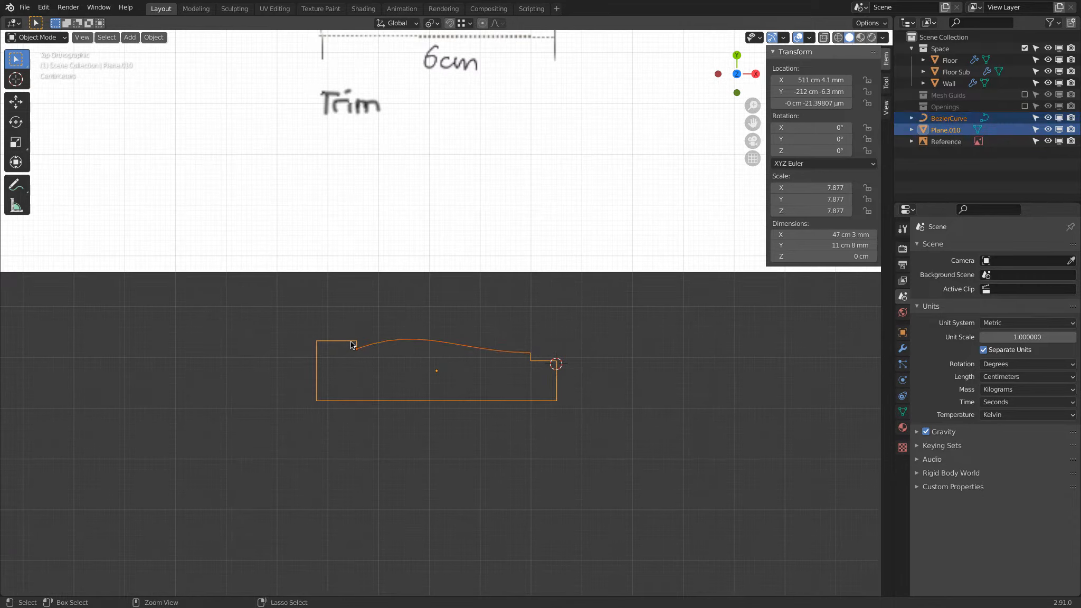
pyautogui.hotkey('ctrl', 'p')
pyautogui.click(352, 345)
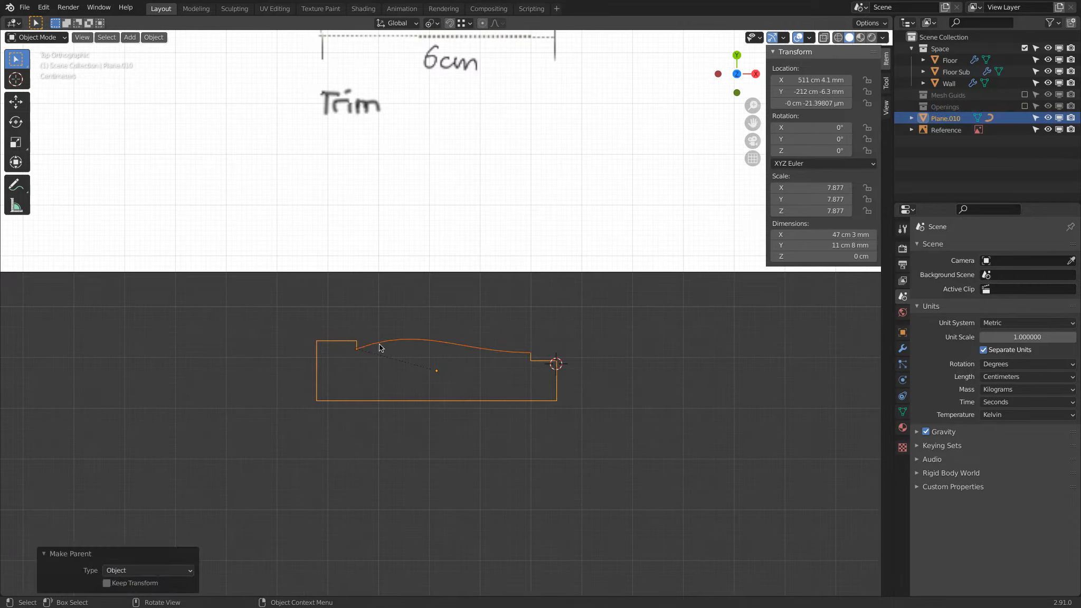
# Set the trim outline's X, Y and Z scale to 1 so the parented curve scales with it
pyautogui.click(401, 341)
pyautogui.click(355, 344)
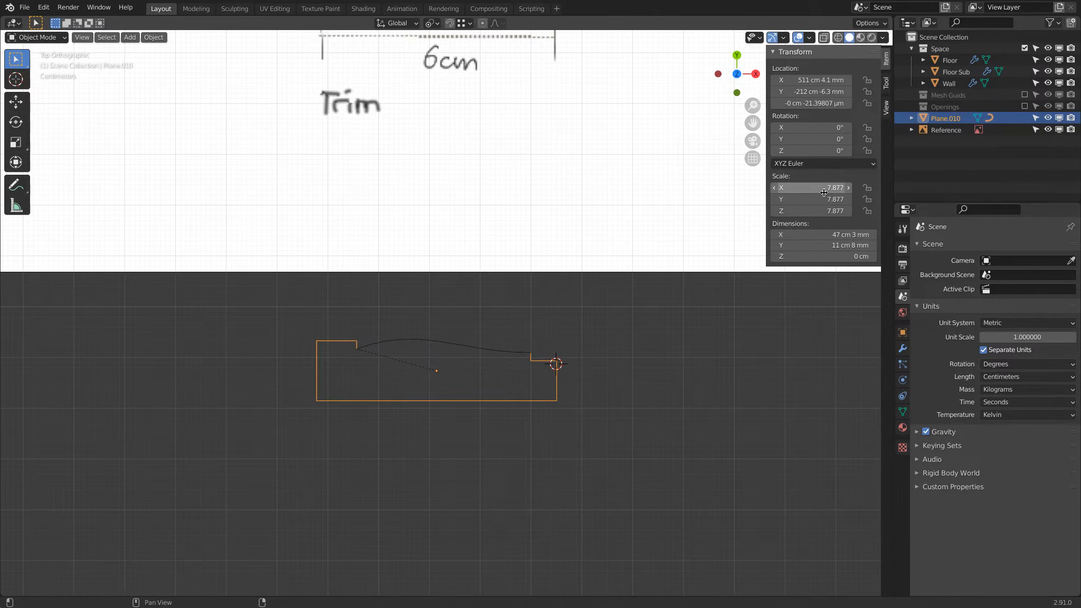
pyautogui.moveTo(813, 187)
pyautogui.mouseDown()
pyautogui.moveTo(815, 217)
pyautogui.moveTo(813, 188)
pyautogui.mouseUp()
pyautogui.write('1')
pyautogui.press('Return')
pyautogui.scroll(7, 466, 408)
pyautogui.keyDown('shift'); pyautogui.moveTo(425, 414); pyautogui.dragTo(414, 258, button='middle'); pyautogui.keyUp('shift')
pyautogui.scroll(6, 408, 355)
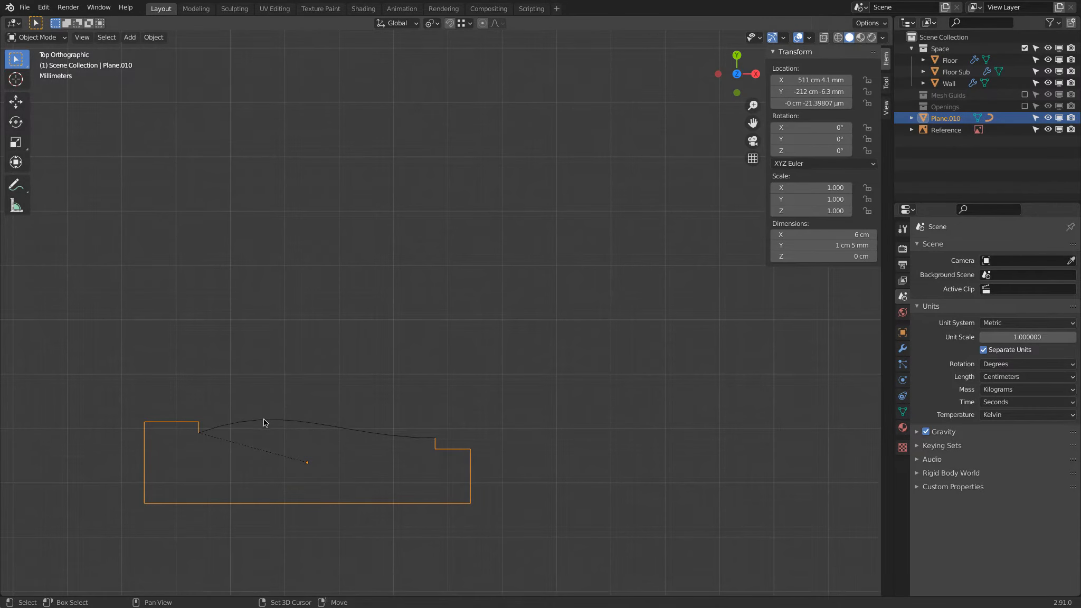
# Clear the Bezier curve's parent while keeping its transformation
pyautogui.click(264, 422)
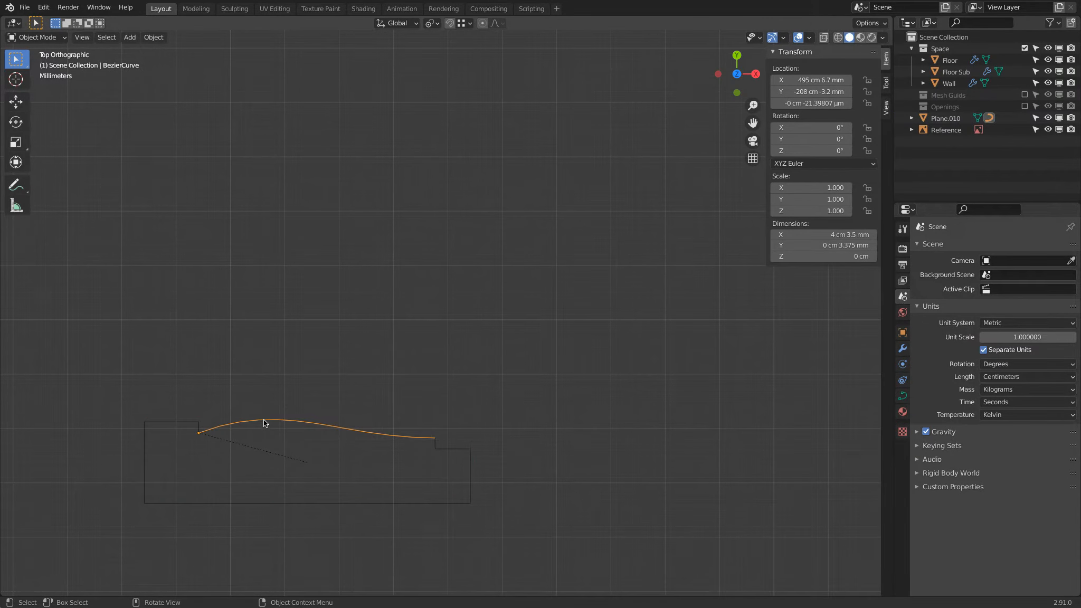
pyautogui.hotkey('alt', 'p')
pyautogui.press('Down')
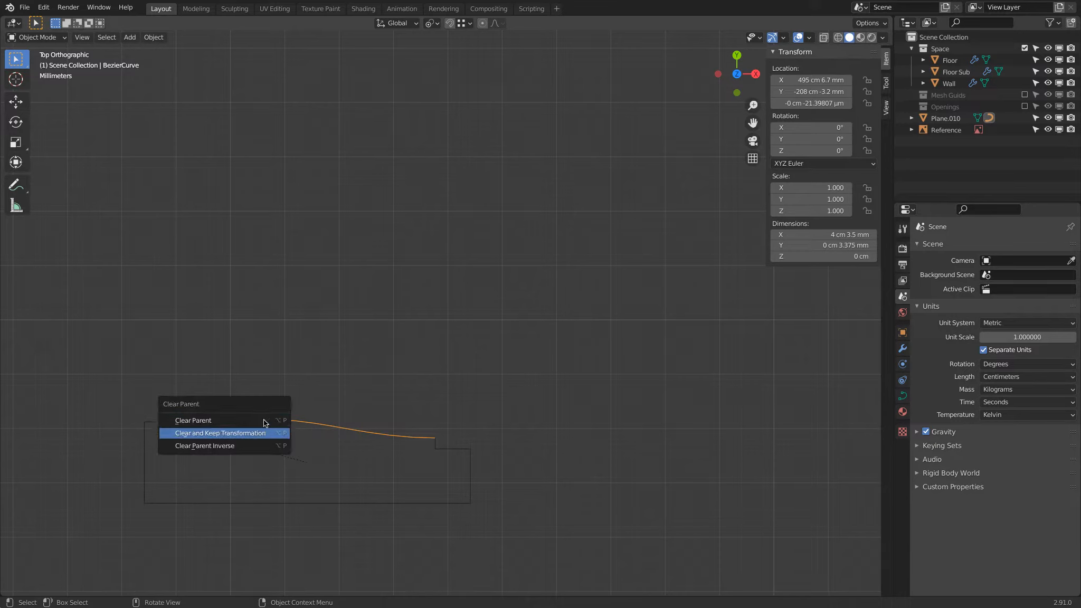
pyautogui.press('Return')
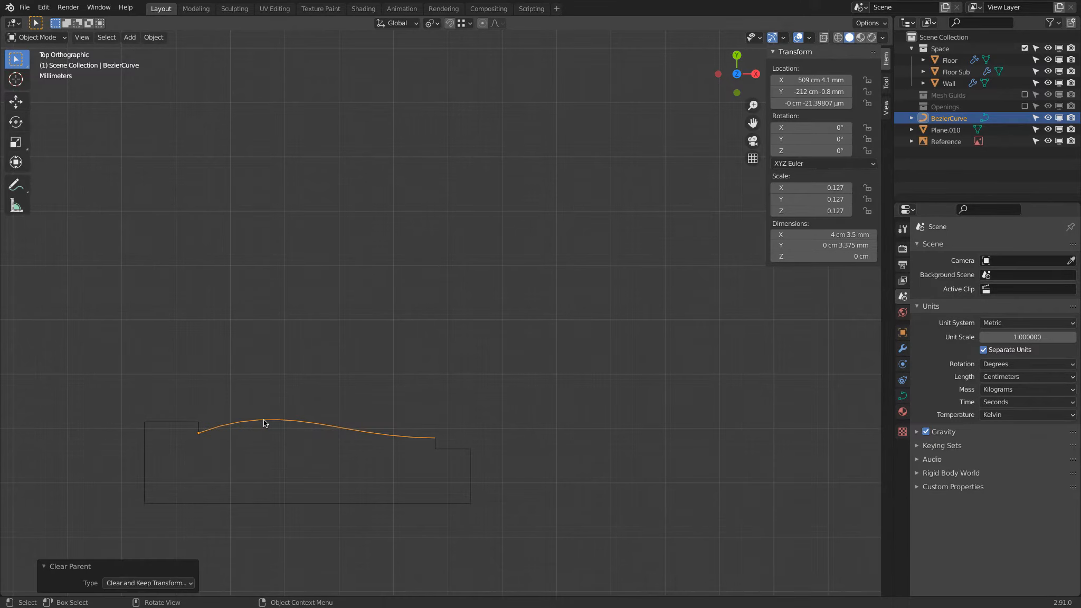
# Apply the scale of the Bezier curve
pyautogui.click(264, 421)
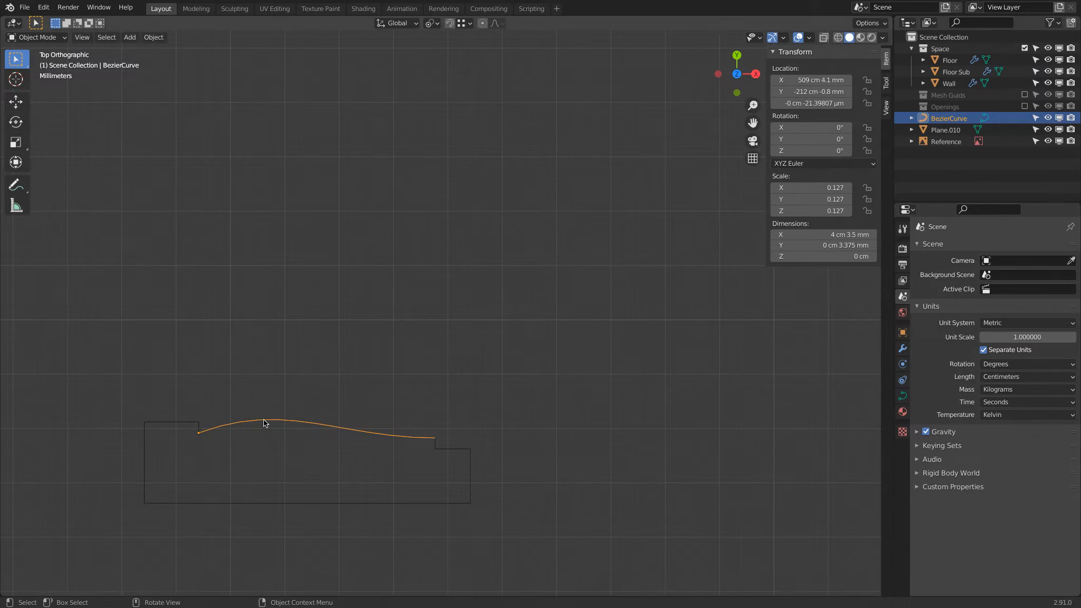
pyautogui.click(153, 37)
pyautogui.moveTo(180, 100)
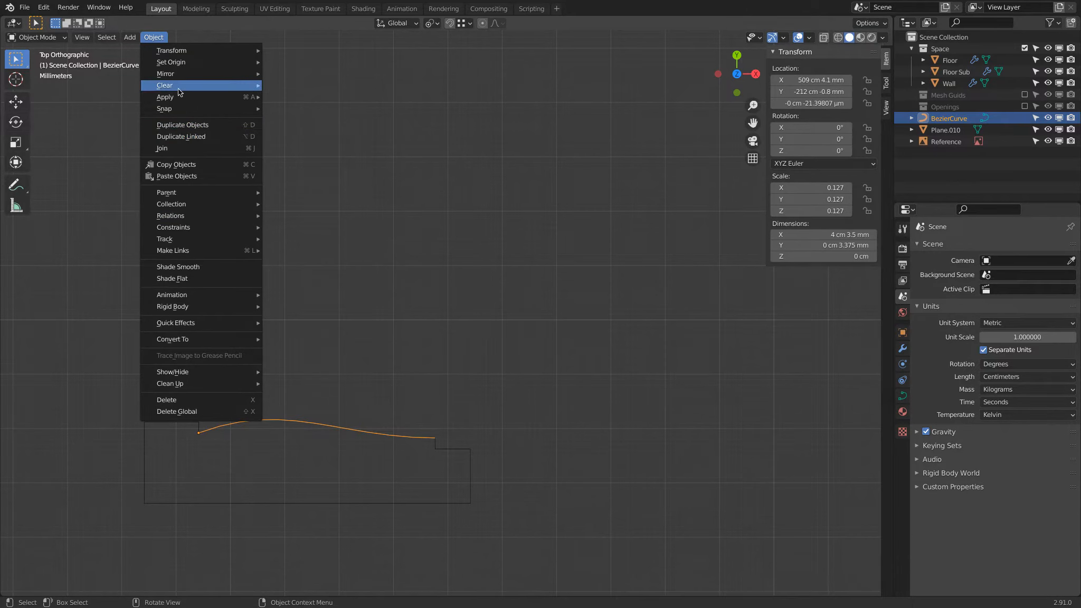
pyautogui.click(286, 119)
# Duplicate the Bezier curve and trim outline together about 2.4 cm down along the Y axis
pyautogui.keyDown('shift'); pyautogui.moveTo(315, 308); pyautogui.dragTo(432, 137, button='middle'); pyautogui.keyUp('shift')
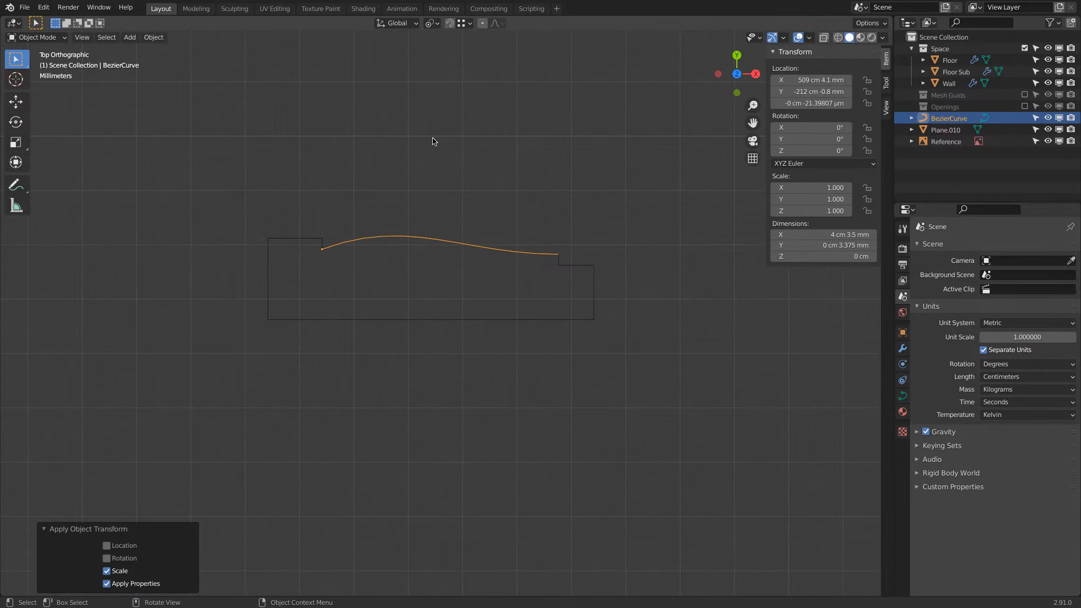
pyautogui.scroll(-1, 508, 283)
pyautogui.keyDown('shift'); pyautogui.click(545, 273); pyautogui.keyUp('shift')
pyautogui.keyDown('shift'); pyautogui.moveTo(565, 248); pyautogui.dragTo(543, 176, button='middle'); pyautogui.keyUp('shift')
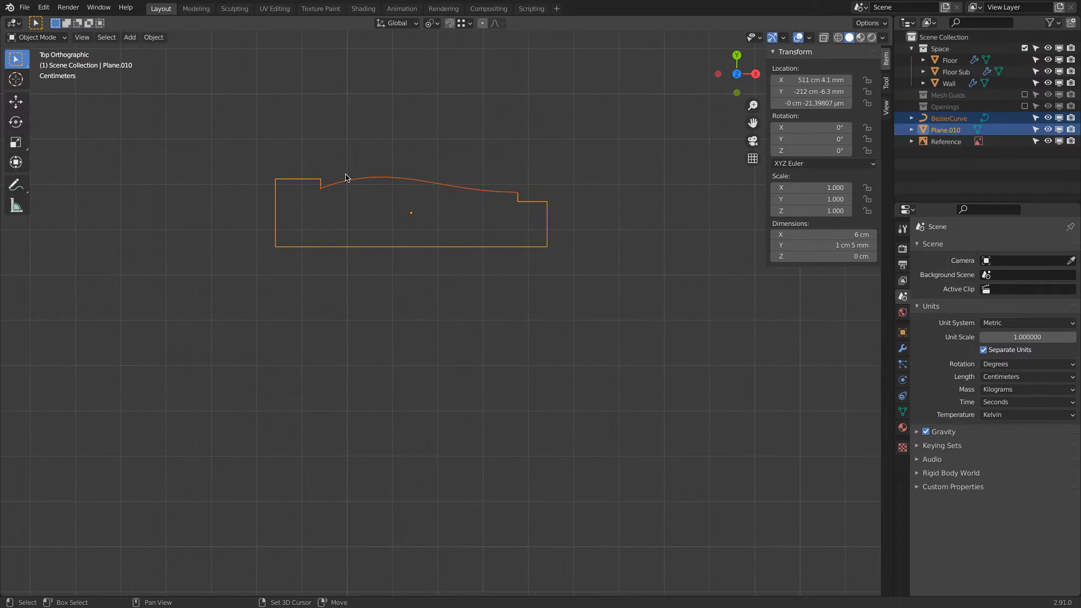
pyautogui.hotkey('shift', 'd')
pyautogui.press('y')
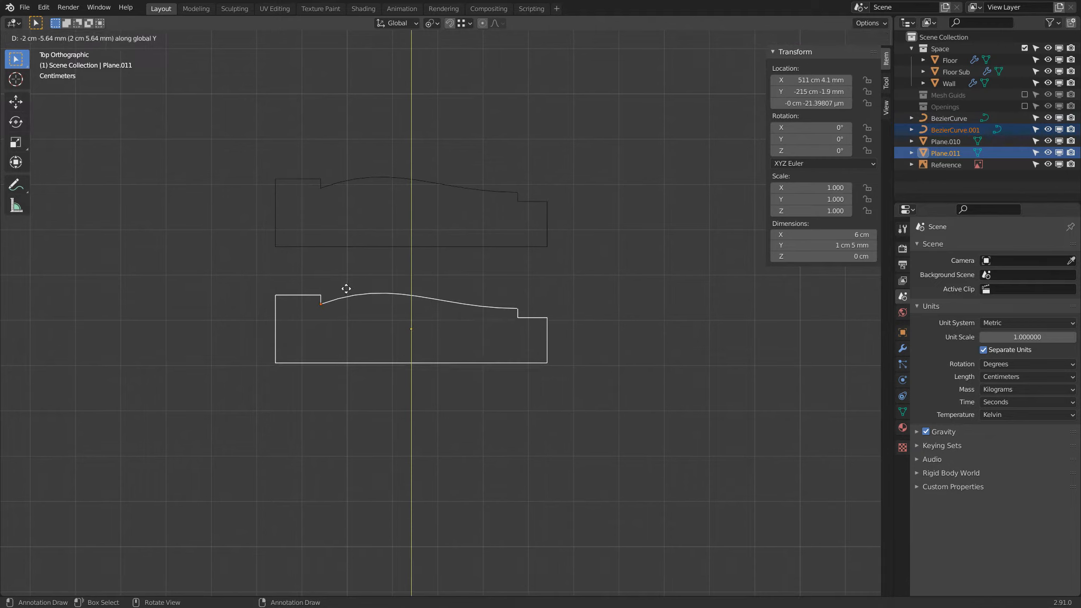
pyautogui.click(345, 290)
# Lower the three right ledge vertices of the copied outline by about 5 mm in Edit Mode
pyautogui.press('Tab')
pyautogui.click(521, 315)
pyautogui.keyDown('shift'); pyautogui.click(517, 302); pyautogui.keyUp('shift')
pyautogui.keyDown('shift'); pyautogui.click(547, 310); pyautogui.keyUp('shift')
pyautogui.scroll(5, 577, 261)
pyautogui.moveTo(448, 173); pyautogui.dragTo(479, 226)
# Lower the right end point of the copied Bezier curve about 5 mm along Y in Edit Mode to meet the ledge
pyautogui.scroll(-3, 448, 227)
pyautogui.press('Tab')
pyautogui.click(404, 249)
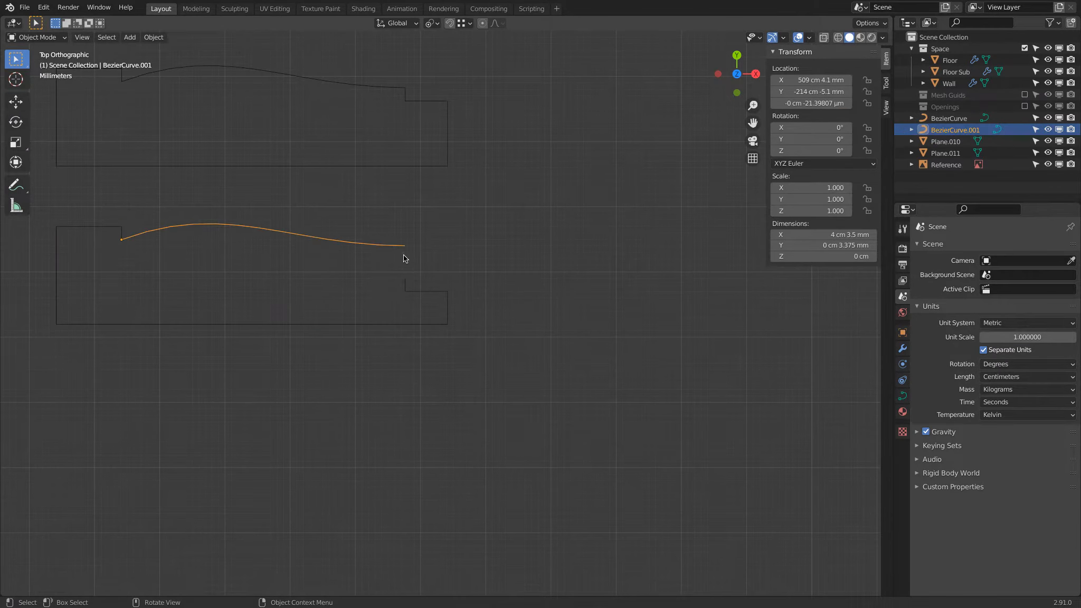
pyautogui.press('Tab')
pyautogui.hotkey('alt', 'a')
pyautogui.click(407, 248)
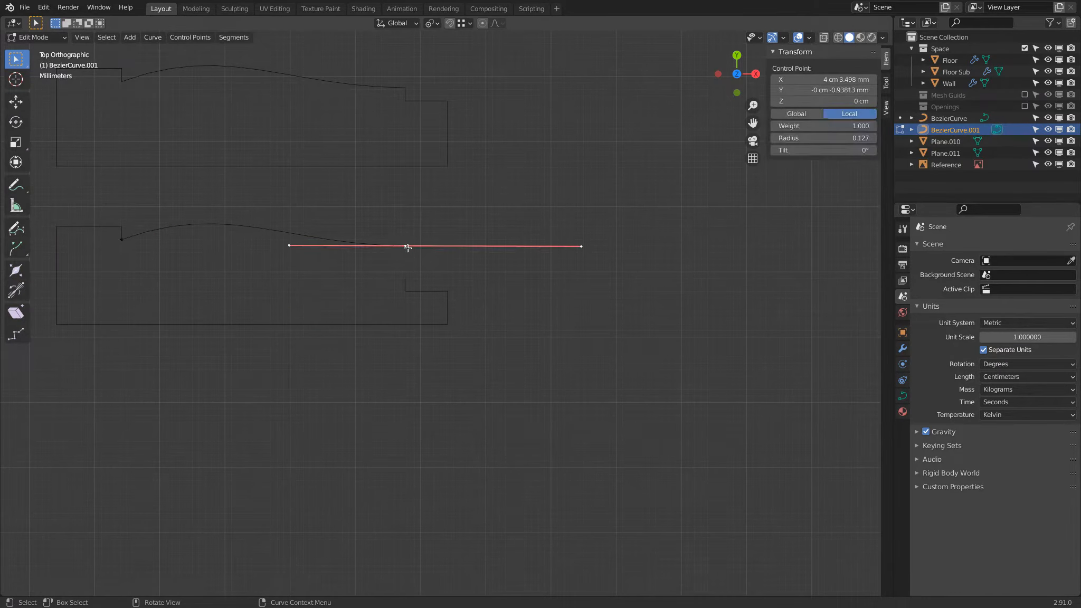
pyautogui.press('g')
pyautogui.press('y')
pyautogui.click(403, 277)
pyautogui.press('Tab')
# Stretch the right handle of the copied curve's left end point about 14 mm farther right to flatten the crest
pyautogui.keyDown('shift'); pyautogui.moveTo(292, 233); pyautogui.dragTo(480, 238, button='middle'); pyautogui.keyUp('shift')
pyautogui.press('Tab')
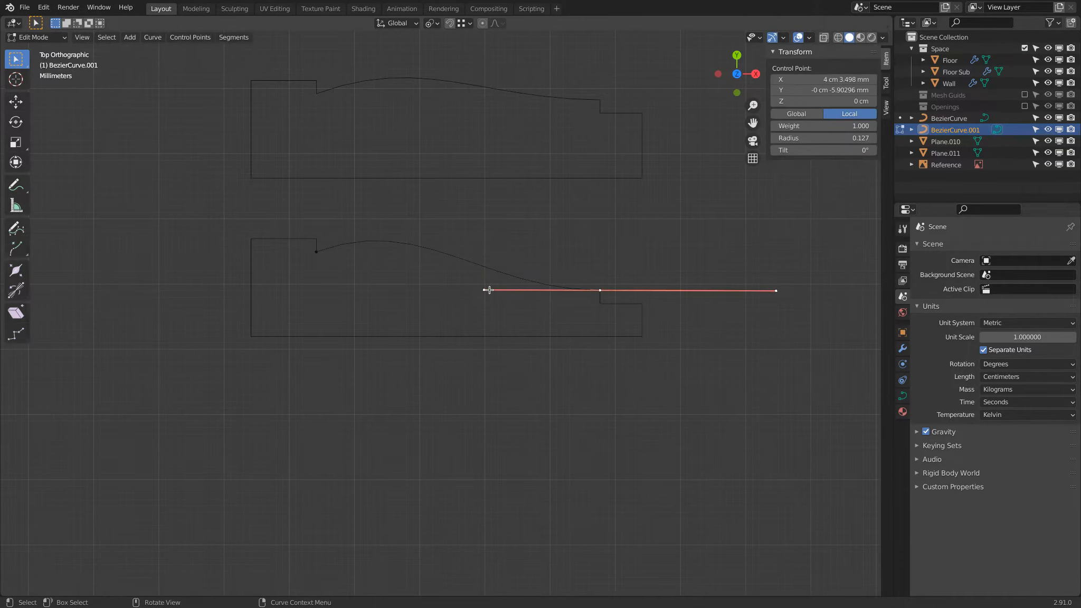
pyautogui.click(318, 252)
pyautogui.click(423, 215)
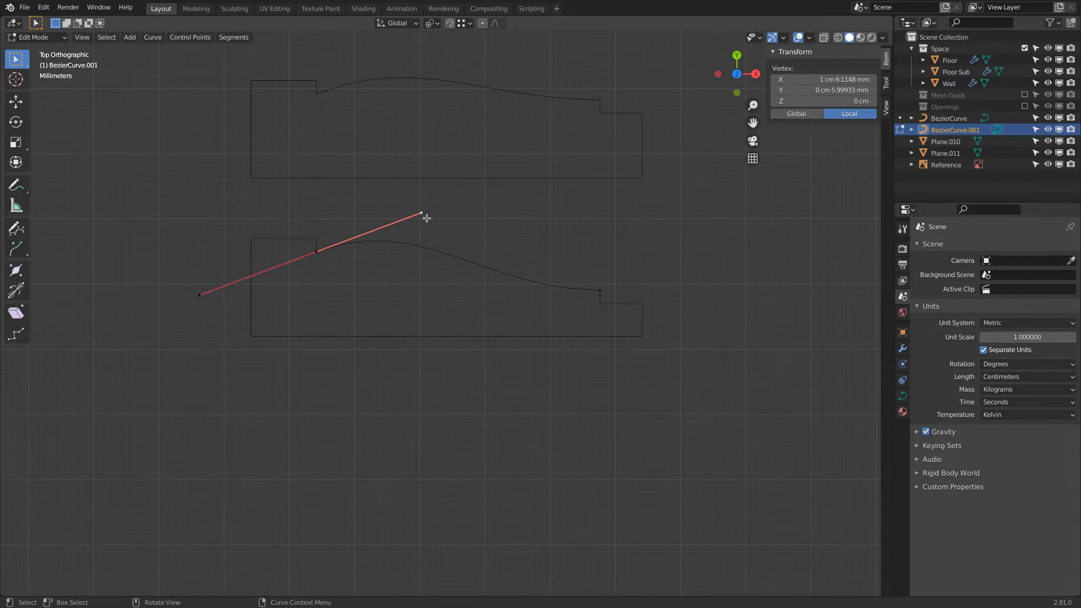
pyautogui.press('g')
pyautogui.click(522, 216)
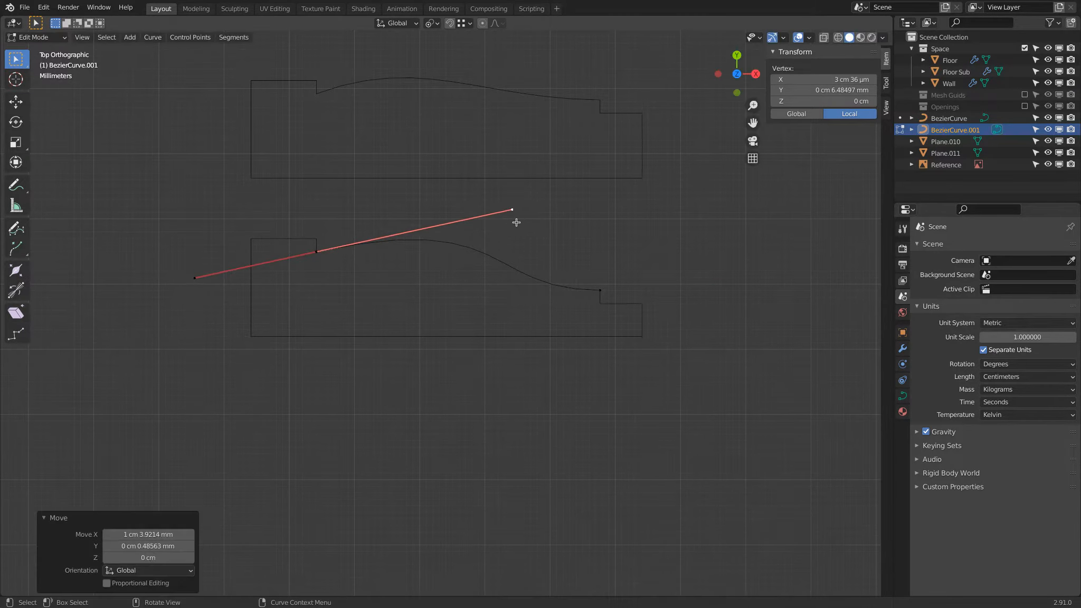
pyautogui.press('Tab')
# Raise the three right ledge vertices of the copied outline by about 2 mm in Edit Mode
pyautogui.scroll(-3, 530, 310)
pyautogui.scroll(3, 581, 304)
pyautogui.click(641, 310)
pyautogui.press('Tab')
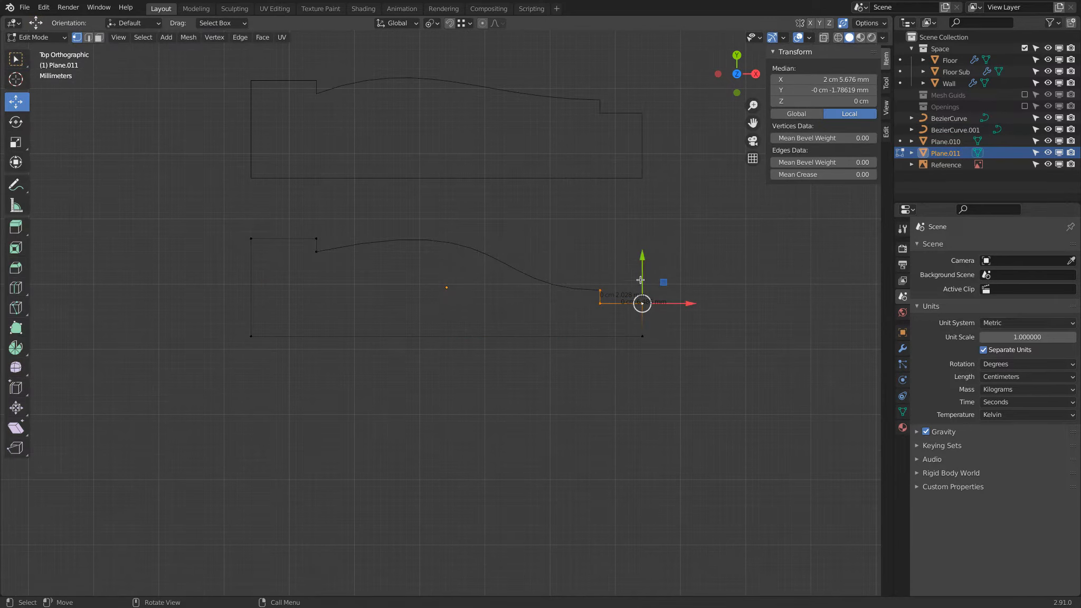
pyautogui.moveTo(643, 263); pyautogui.dragTo(648, 246)
pyautogui.press('Tab')
# Raise the copied Bezier curve's right end point about 2 mm to meet the top of the ledge
pyautogui.click(592, 291)
pyautogui.press('Tab')
pyautogui.click(602, 290)
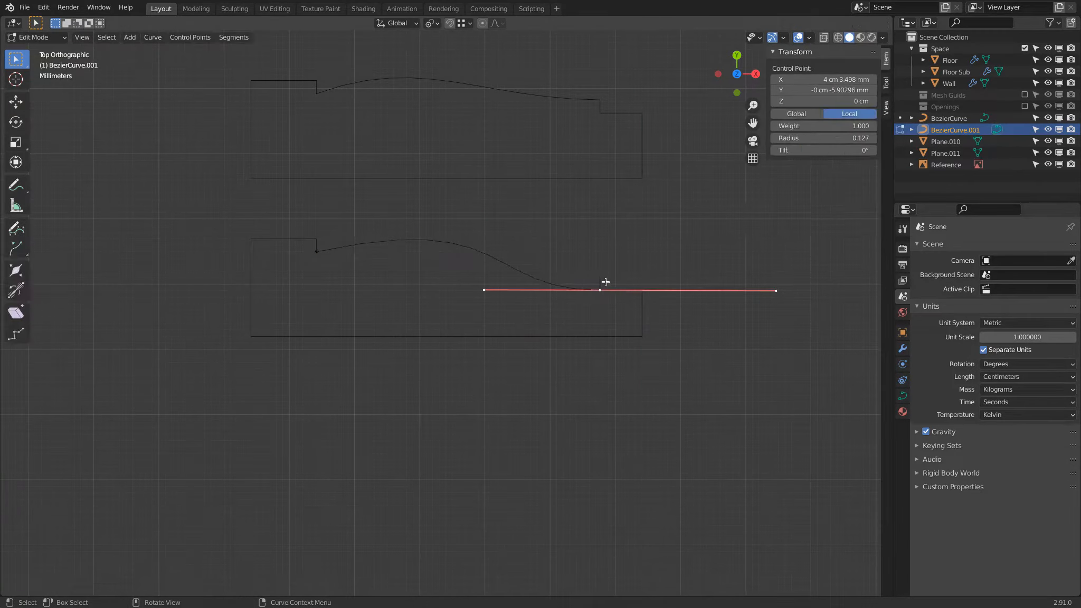
pyautogui.moveTo(603, 288); pyautogui.dragTo(600, 275)
pyautogui.press('Tab')
pyautogui.scroll(-4, 529, 260)
pyautogui.press('a')
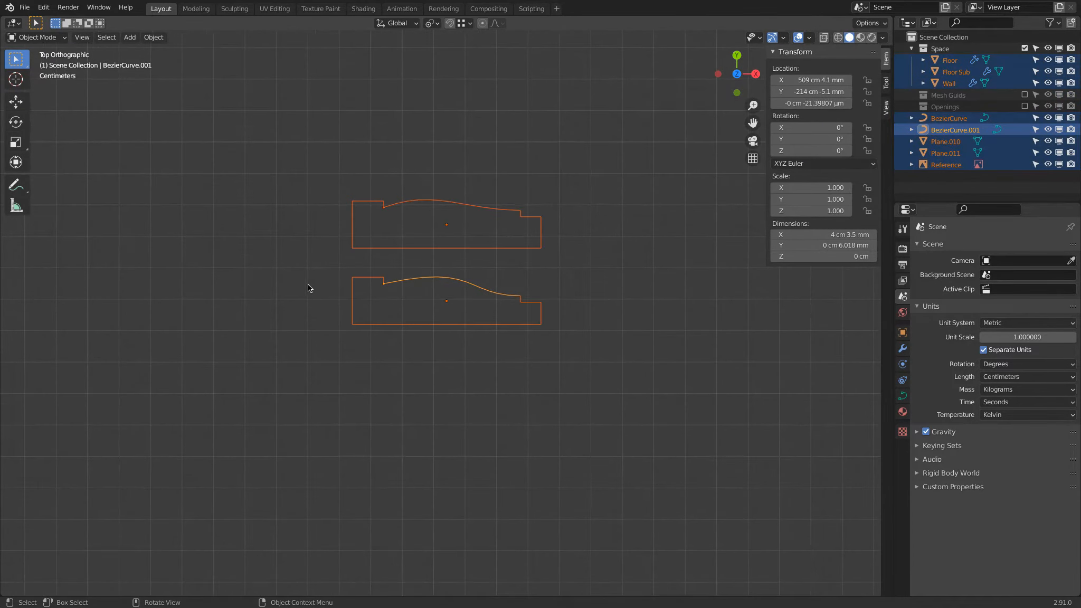
pyautogui.keyDown('shift'); pyautogui.moveTo(323, 279); pyautogui.dragTo(322, 301, button='middle'); pyautogui.keyUp('shift')
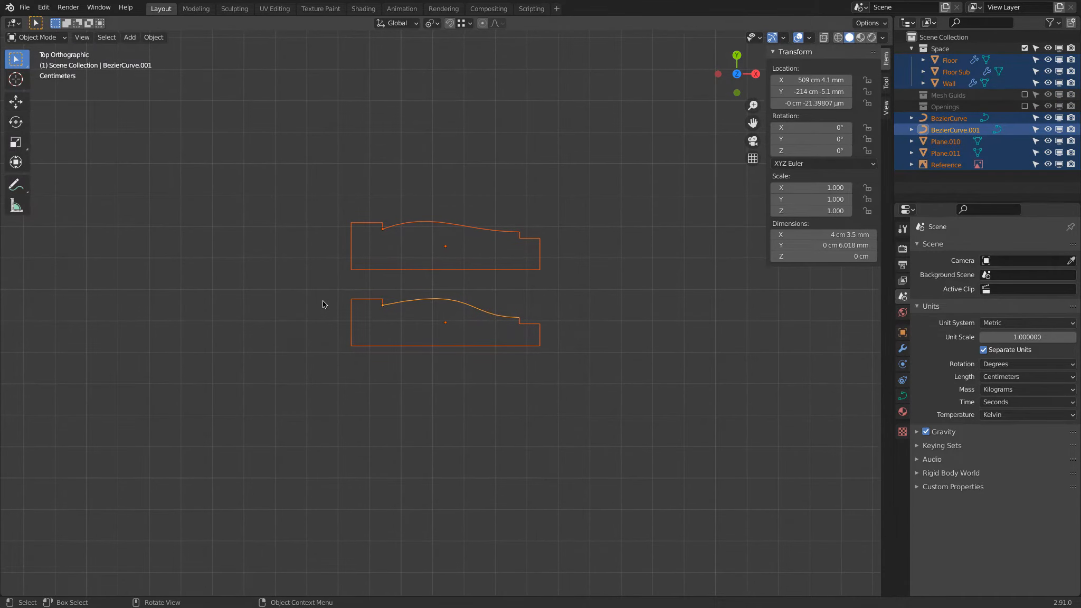
pyautogui.scroll(2, 331, 305)
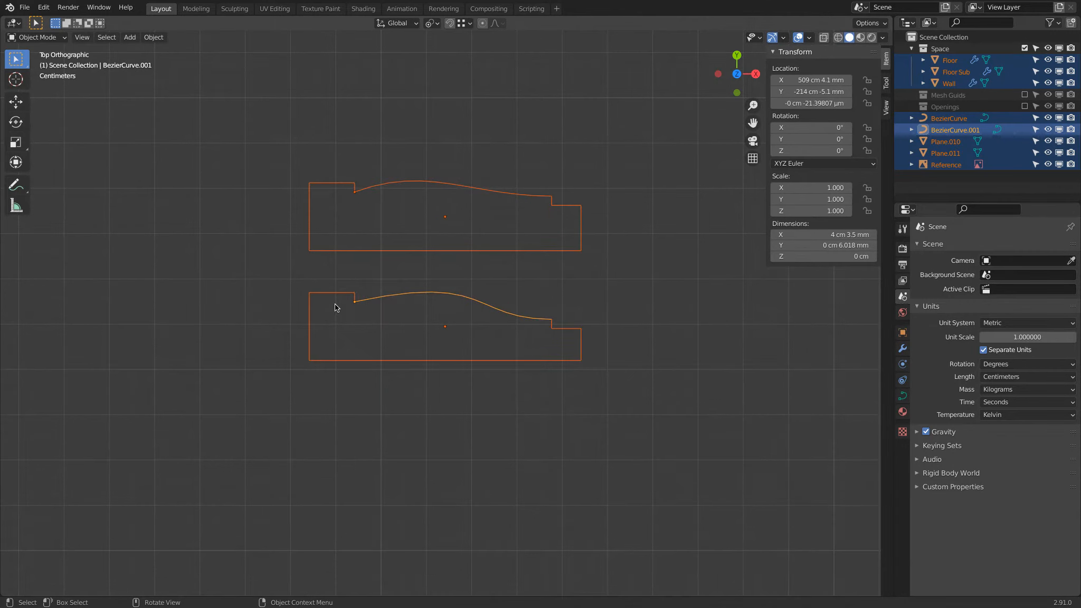
# Try to shift the two left step vertices of the copied outline about 3 mm to the left in Edit Mode
pyautogui.press('Tab')
pyautogui.click(578, 335)
pyautogui.press('Tab')
pyautogui.click(581, 338)
pyautogui.press('Tab')
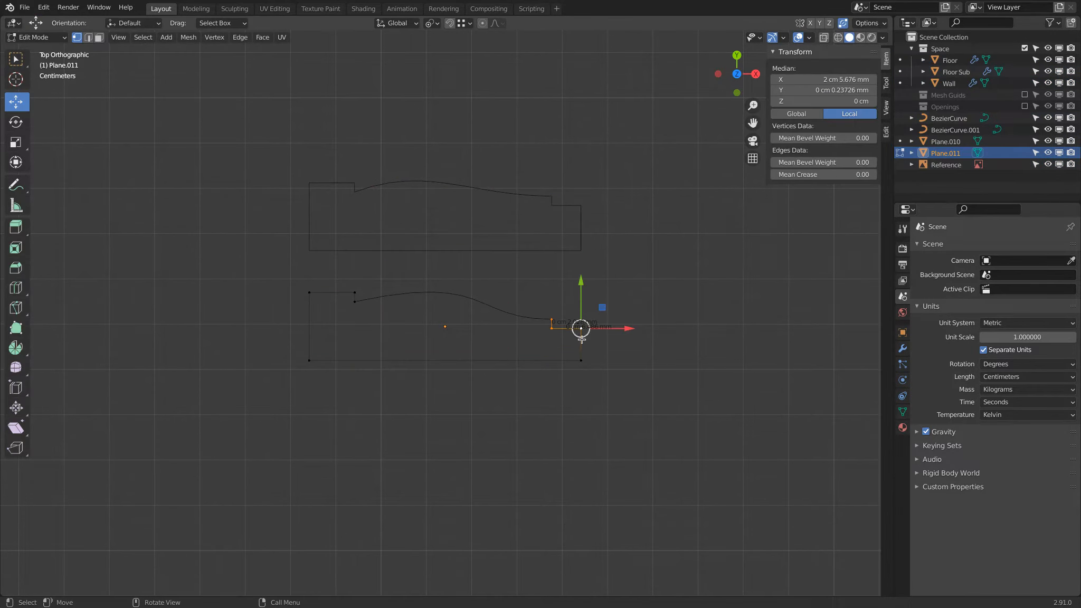
pyautogui.keyDown('shift'); pyautogui.click(557, 334); pyautogui.keyUp('shift')
pyautogui.scroll(5, 612, 348)
pyautogui.click(717, 346)
pyautogui.keyDown('shift'); pyautogui.moveTo(763, 371); pyautogui.dragTo(786, 345); pyautogui.keyUp('shift')
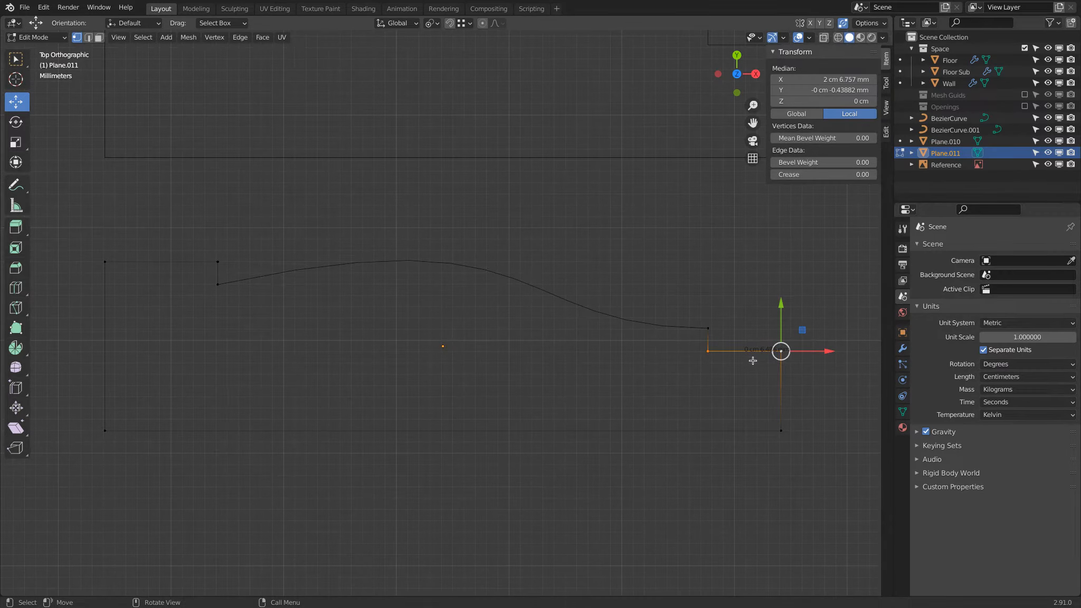
pyautogui.scroll(-1, 769, 358)
pyautogui.keyDown('shift'); pyautogui.moveTo(417, 335); pyautogui.dragTo(633, 345, button='middle'); pyautogui.keyUp('shift')
pyautogui.click(469, 284)
pyautogui.keyDown('shift'); pyautogui.click(379, 281); pyautogui.keyUp('shift')
pyautogui.click(468, 278)
pyautogui.keyDown('shift'); pyautogui.click(471, 299); pyautogui.keyUp('shift')
pyautogui.moveTo(511, 302); pyautogui.dragTo(481, 305)
# Try to nudge the two right step vertices of the copied outline slightly to the left
pyautogui.keyDown('shift'); pyautogui.moveTo(708, 321); pyautogui.dragTo(456, 256, button='middle'); pyautogui.keyUp('shift')
pyautogui.click(622, 291)
pyautogui.keyDown('shift'); pyautogui.click(627, 272); pyautogui.keyUp('shift')
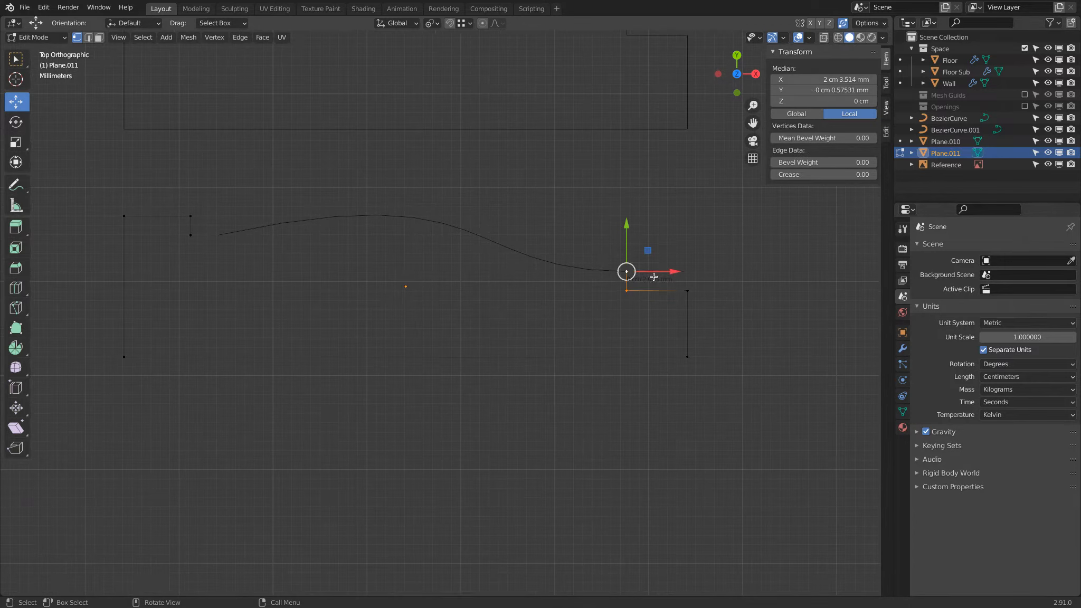
pyautogui.moveTo(669, 271); pyautogui.dragTo(660, 268)
pyautogui.click(686, 292)
pyautogui.keyDown('shift'); pyautogui.click(689, 355); pyautogui.keyUp('shift')
pyautogui.scroll(-2, 612, 341)
pyautogui.keyDown('shift'); pyautogui.moveTo(389, 309); pyautogui.dragTo(604, 305, button='middle'); pyautogui.keyUp('shift')
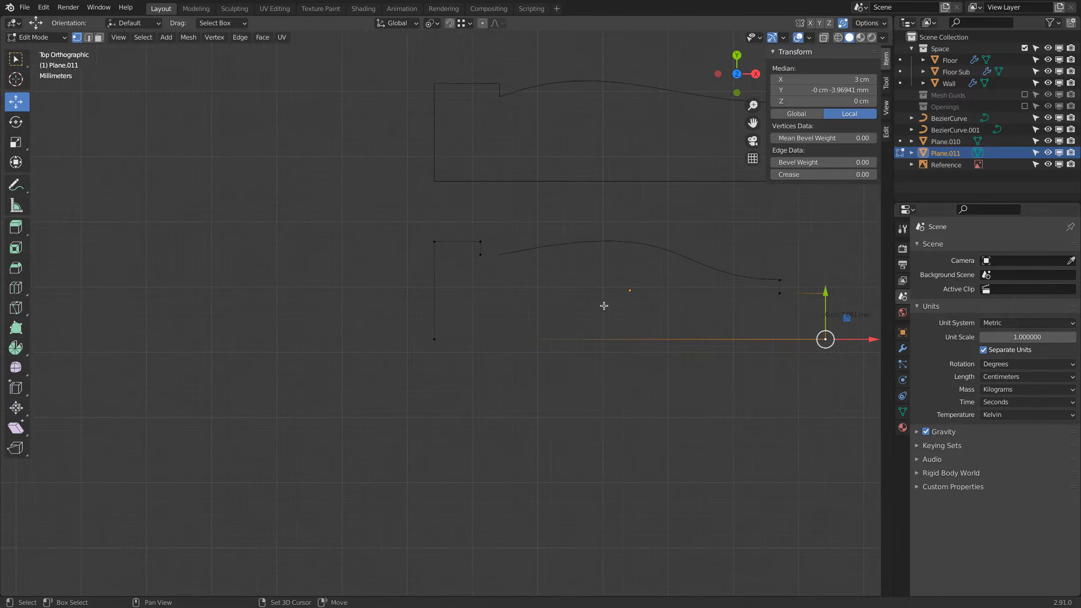
# Try to move the copied Bezier curve about 1.7 mm to the left, between the shifted step corners
pyautogui.press('Tab')
pyautogui.click(515, 251)
pyautogui.keyDown('shift'); pyautogui.moveTo(515, 255); pyautogui.dragTo(455, 286, button='middle'); pyautogui.keyUp('shift')
pyautogui.press('g')
pyautogui.click(423, 285)
pyautogui.press('g')
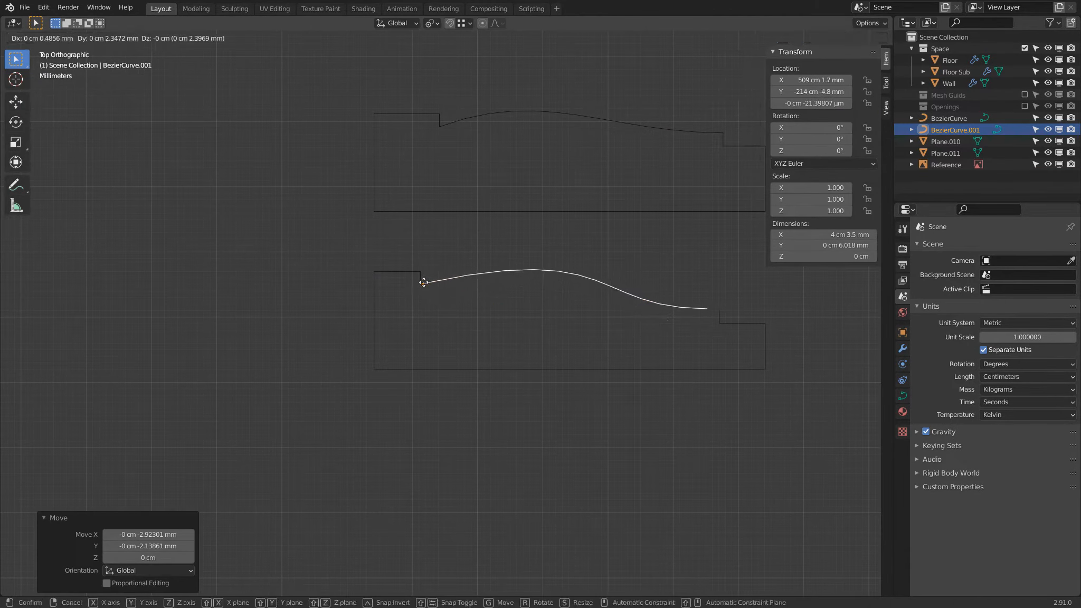
pyautogui.click(442, 297)
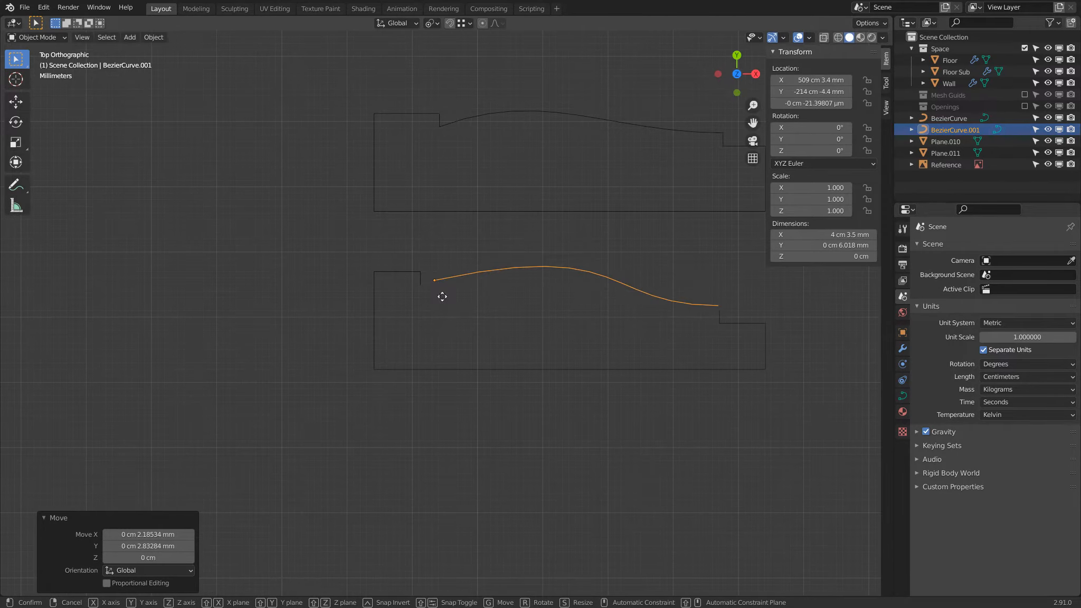
pyautogui.click(451, 300)
pyautogui.press('g')
pyautogui.click(429, 302)
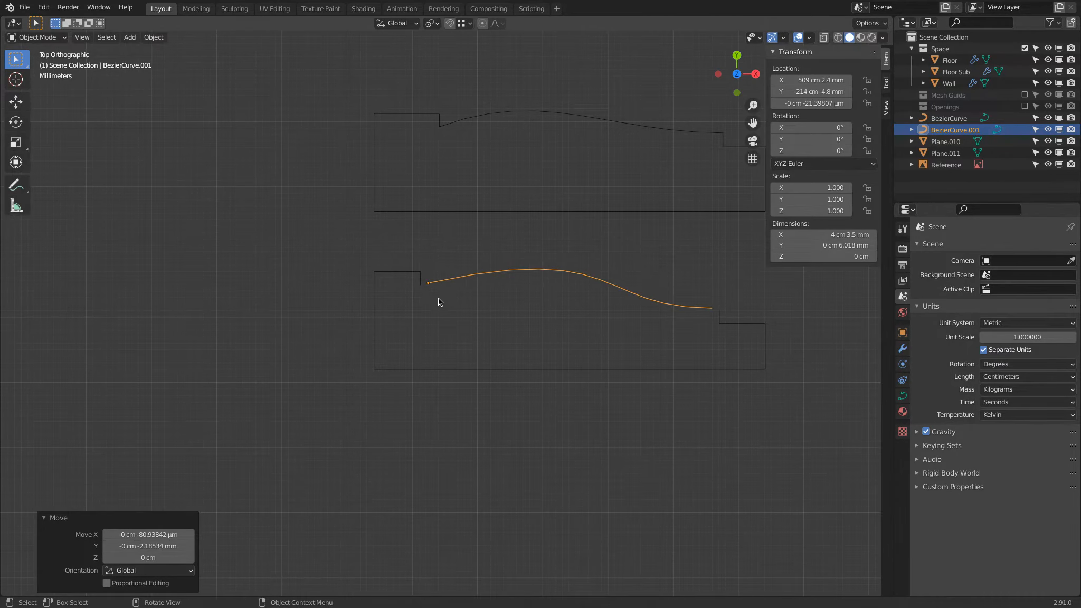
# Try to place the copied curve's two end points on the outline's left and right step corners in Edit Mode
pyautogui.press('Tab')
pyautogui.click(431, 289)
pyautogui.press('g')
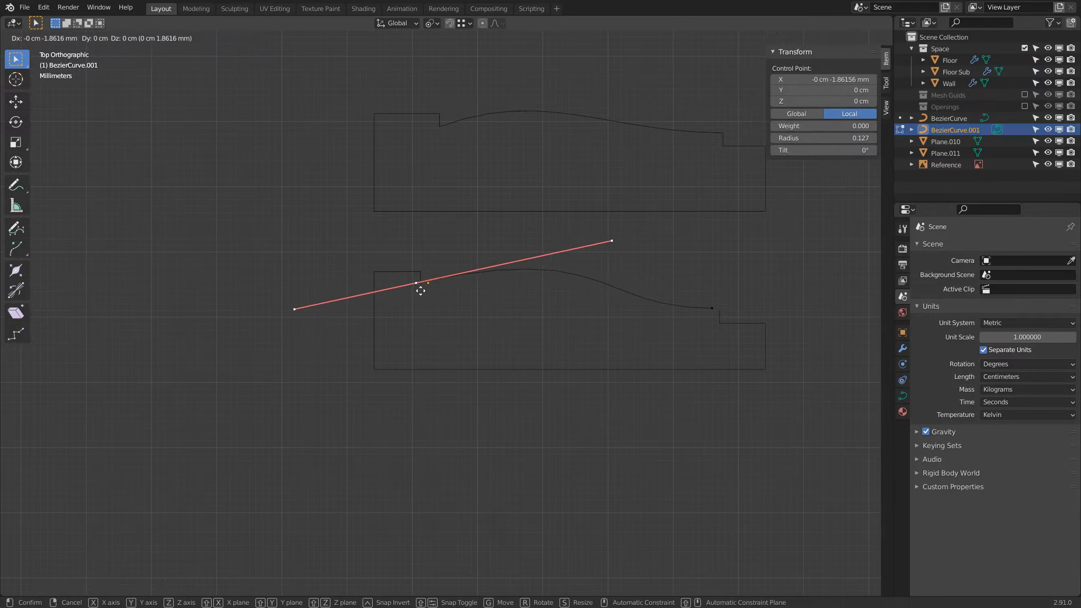
pyautogui.click(419, 287)
pyautogui.click(713, 308)
pyautogui.press('g')
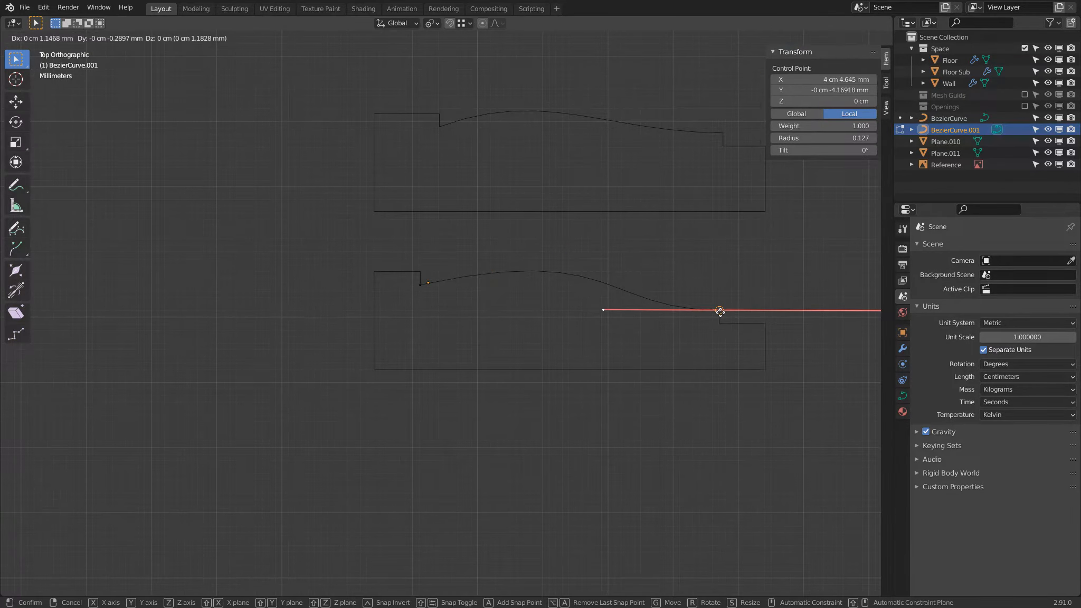
pyautogui.click(719, 311)
pyautogui.keyDown('shift'); pyautogui.moveTo(622, 308); pyautogui.dragTo(482, 266, button='middle'); pyautogui.keyUp('shift')
pyautogui.press('Tab')
pyautogui.scroll(-2, 483, 270)
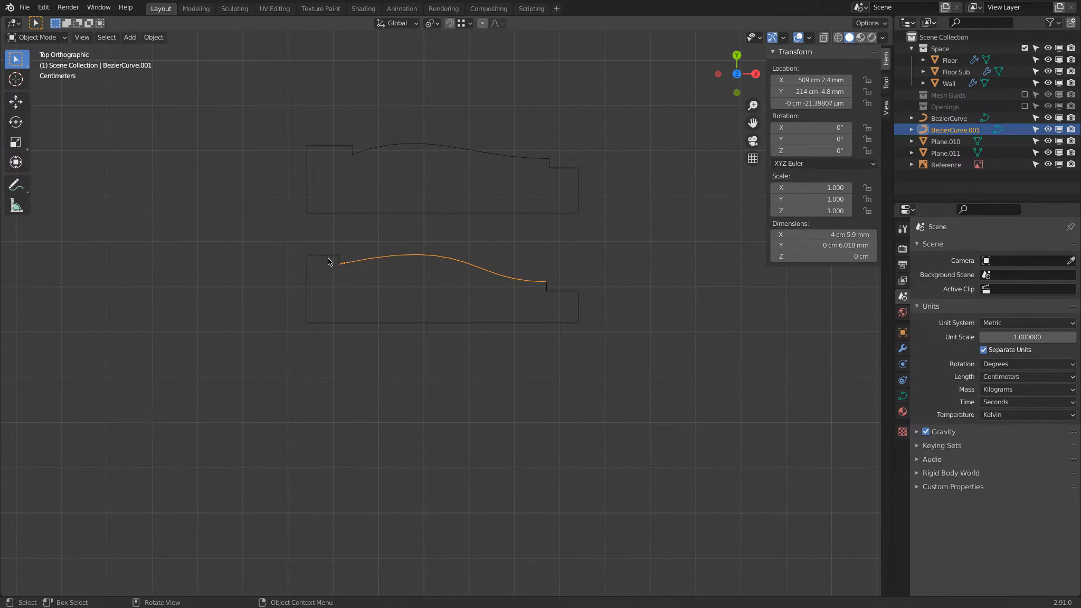
# Undo the curve repositioning and the sideways shifts of the copied outline's step vertices
pyautogui.hotkey('ctrl', 'z')
pyautogui.hotkey('ctrl', 'z')
pyautogui.hotkey('ctrl', 'z')
pyautogui.hotkey('ctrl', 'z')
pyautogui.hotkey('ctrl', 'z')
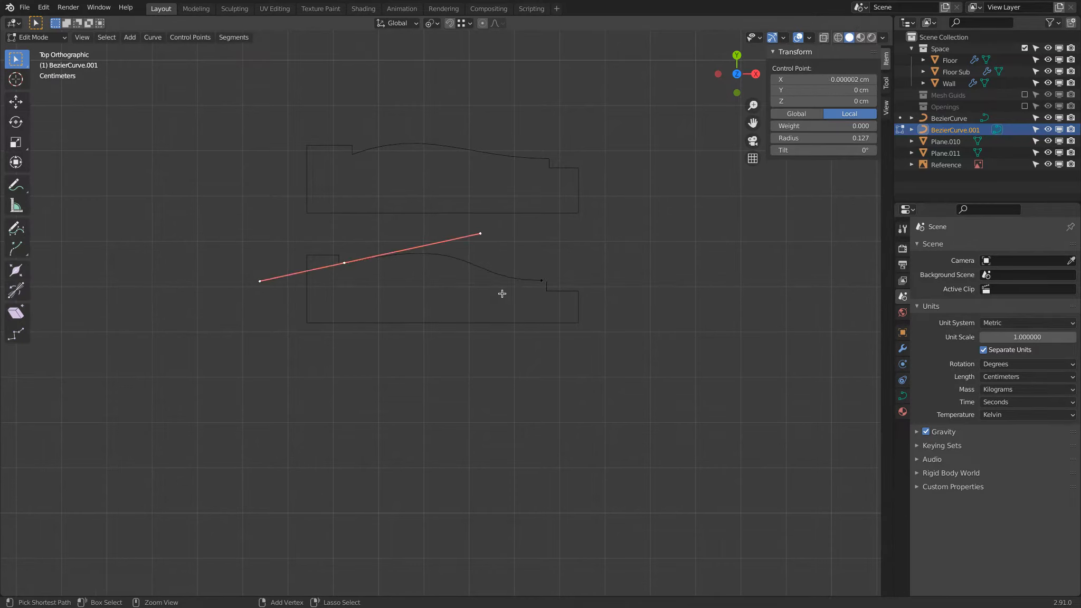
pyautogui.hotkey('ctrl', 'z')
pyautogui.hotkey('ctrl', 'z')
pyautogui.hotkey('ctrl', 'z')
pyautogui.hotkey('ctrl', 'z')
pyautogui.hotkey('ctrl', 'z')
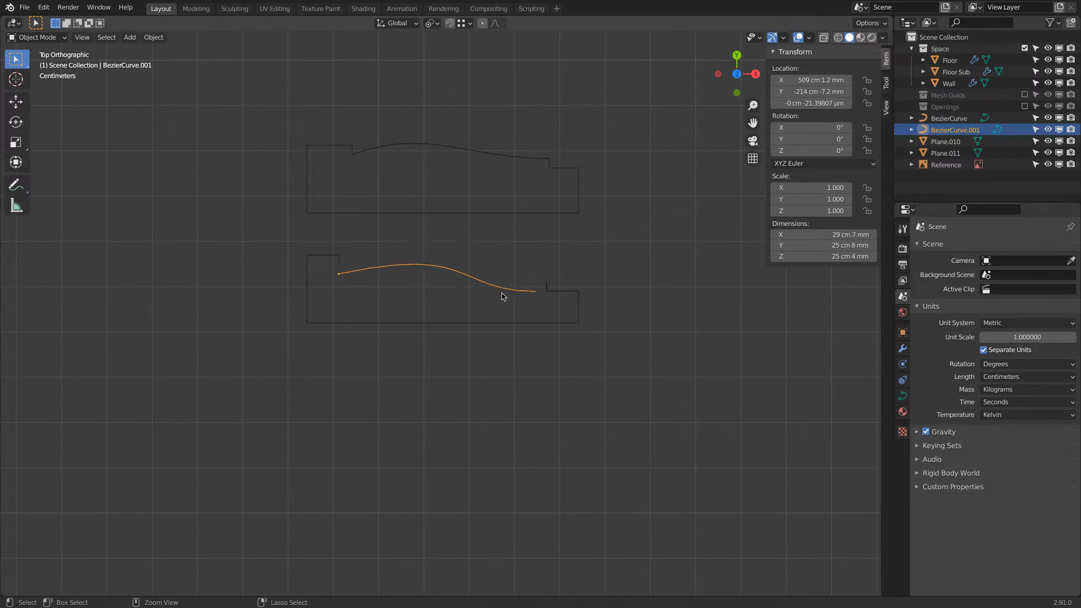
pyautogui.hotkey('ctrl', 'z')
pyautogui.hotkey('ctrl', 'z')
pyautogui.hotkey('ctrl', 'z')
pyautogui.hotkey('ctrl', 'z')
pyautogui.hotkey('ctrl', 'z')
pyautogui.hotkey('ctrl', 'z')
pyautogui.hotkey('ctrl', 'z')
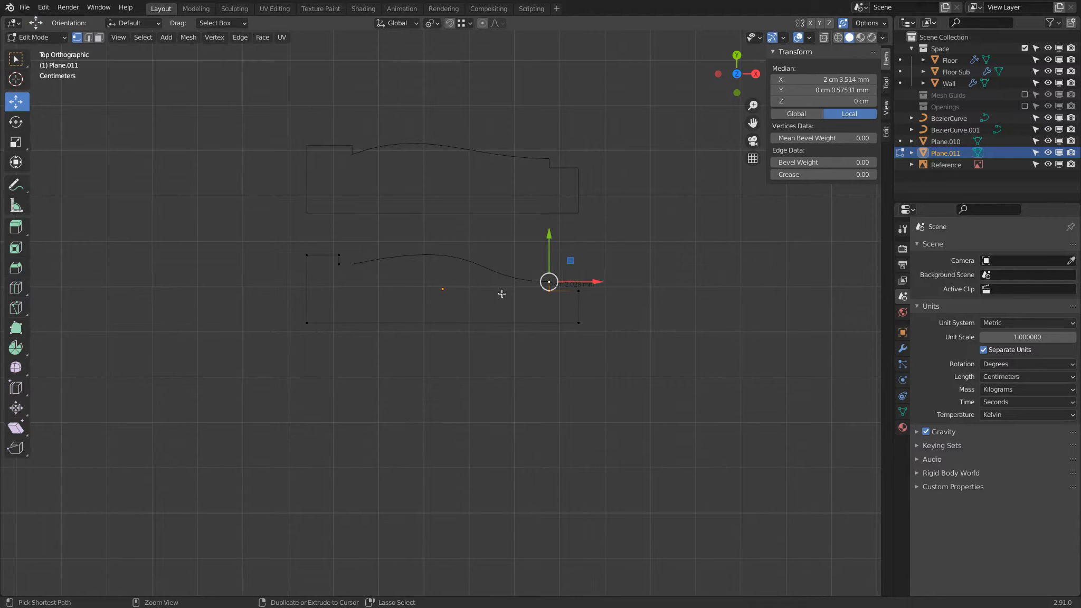
pyautogui.hotkey('ctrl', 'z')
pyautogui.hotkey('ctrl', 'z')
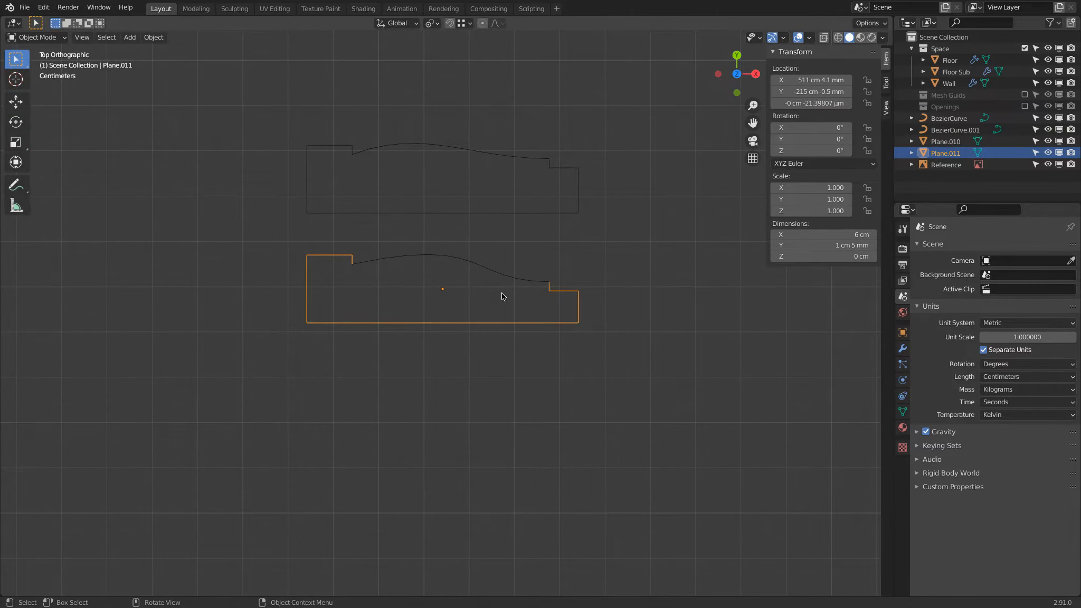
pyautogui.hotkey('ctrl', 'z')
pyautogui.hotkey('ctrl', 'z')
pyautogui.hotkey('ctrl', 'z')
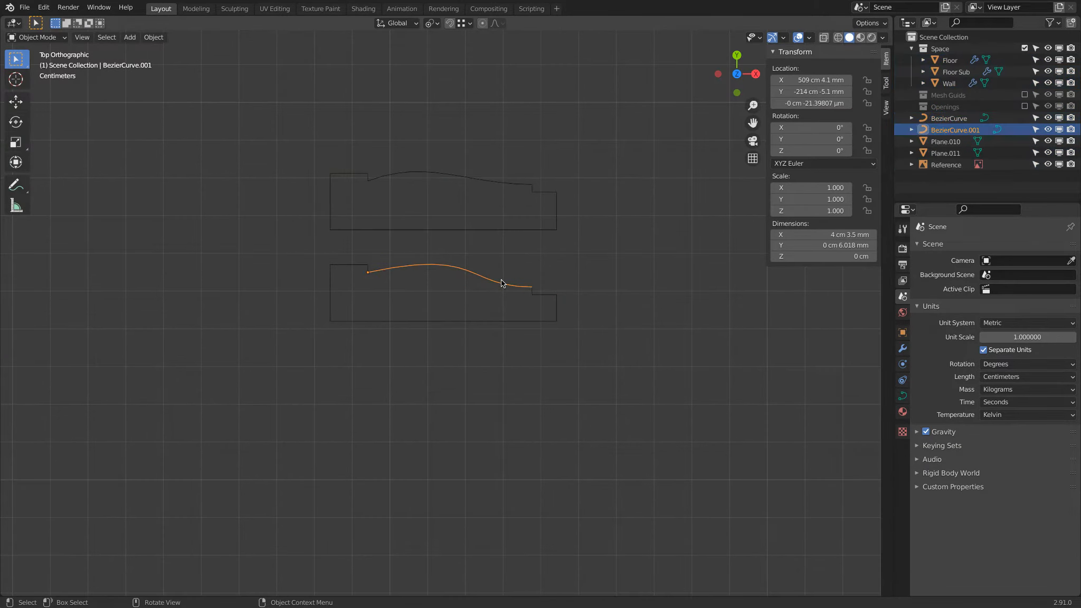
# Duplicate the second profile's Bezier curve and outline together, about 4.6 cm to the left and 5.1 cm down
pyautogui.click(555, 297)
pyautogui.scroll(-3, 556, 296)
pyautogui.keyDown('shift'); pyautogui.click(489, 298); pyautogui.keyUp('shift')
pyautogui.keyDown('shift'); pyautogui.moveTo(488, 298); pyautogui.dragTo(513, 193, button='middle'); pyautogui.keyUp('shift')
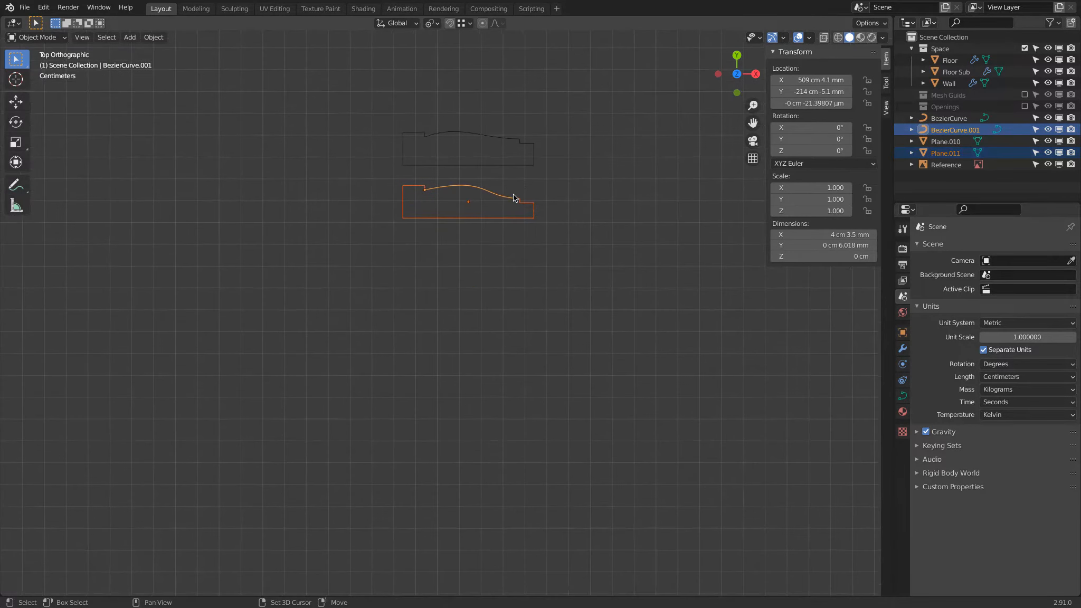
pyautogui.hotkey('shift', 'd')
pyautogui.click(458, 284)
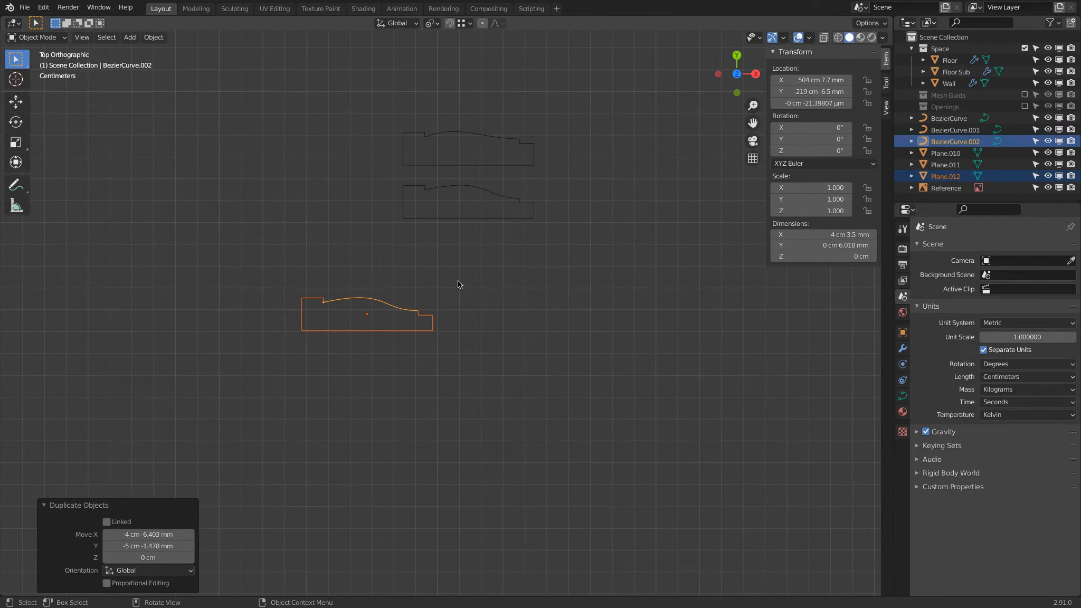
# Test preview resolutions of 5 and 64 on the newly duplicated Bezier curve and set it to 15
pyautogui.click(377, 304)
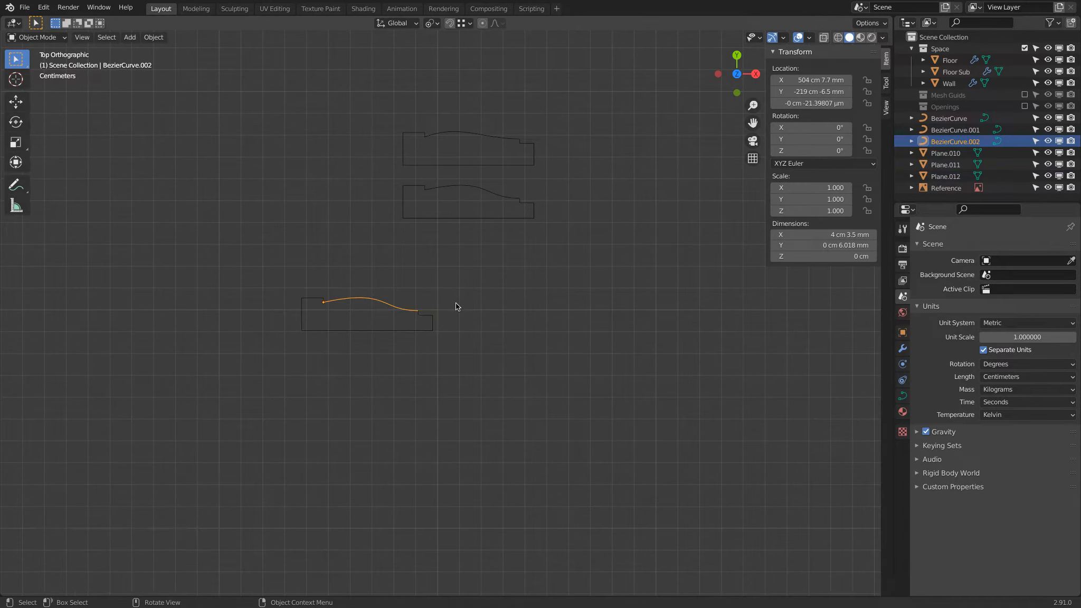
pyautogui.click(903, 396)
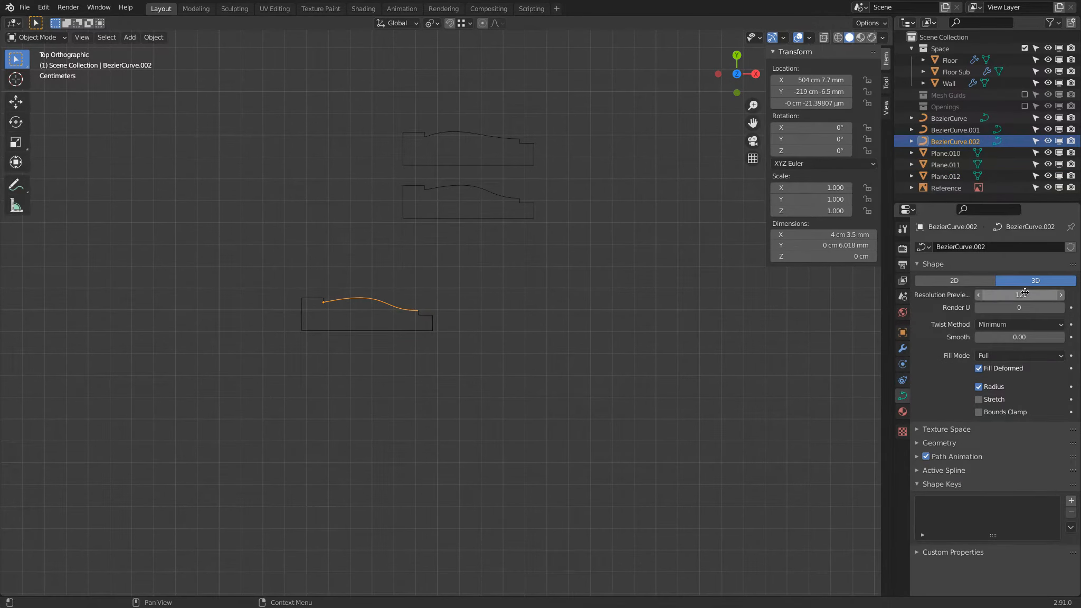
pyautogui.scroll(7, 447, 311)
pyautogui.keyDown('shift'); pyautogui.moveTo(314, 302); pyautogui.dragTo(596, 340, button='middle'); pyautogui.keyUp('shift')
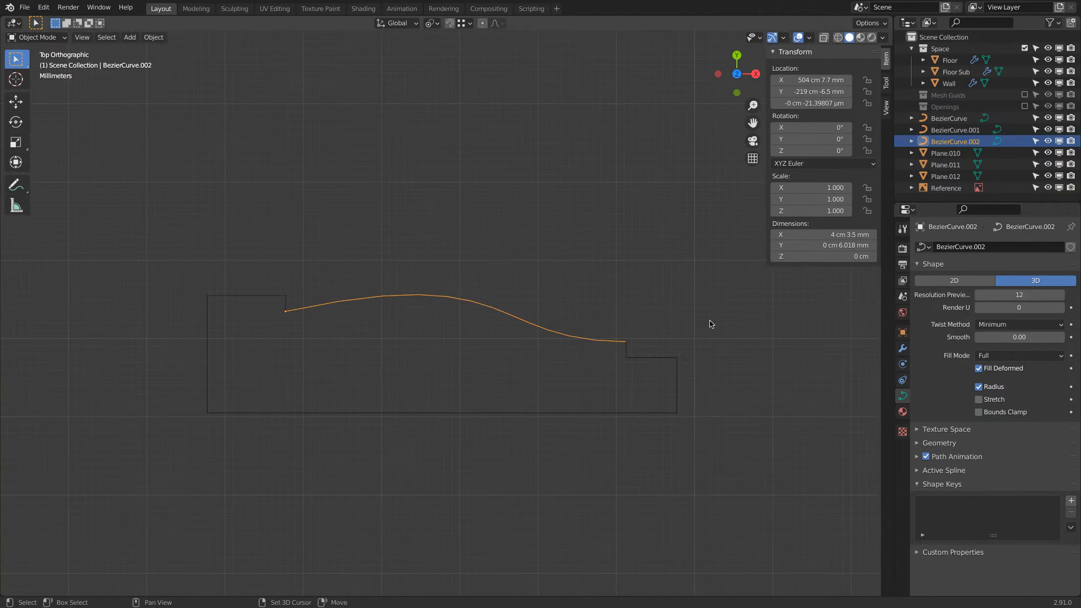
pyautogui.click(1007, 292)
pyautogui.write('5')
pyautogui.press('Return')
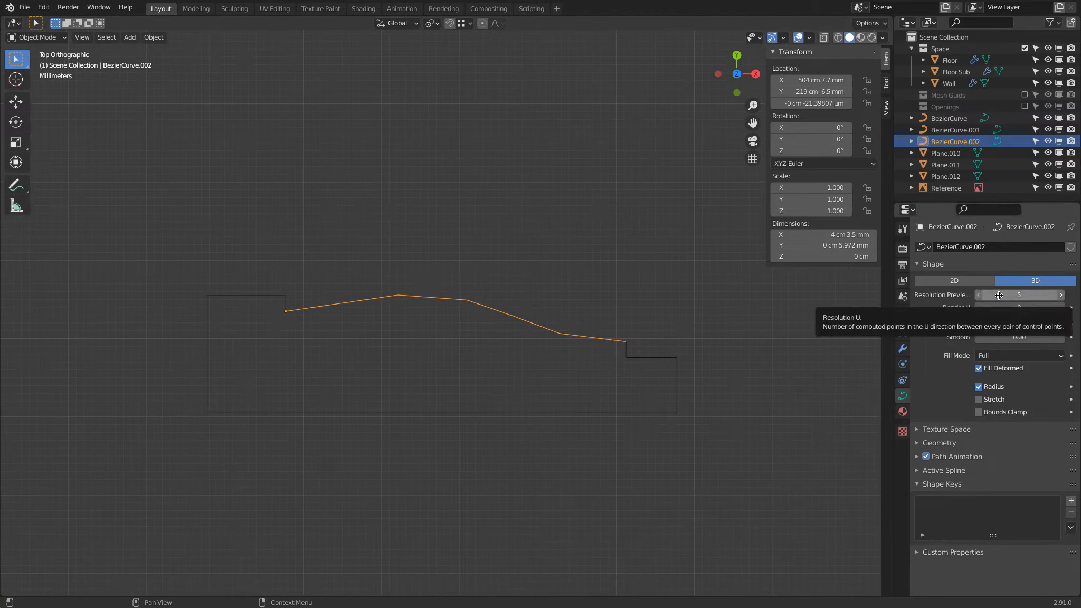
pyautogui.click(1000, 295)
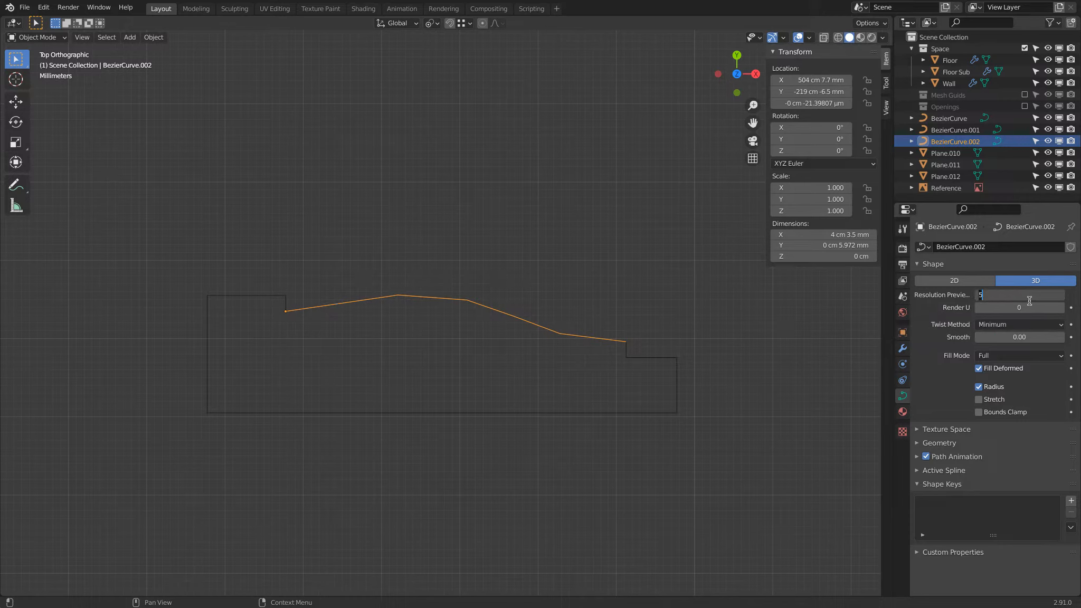
pyautogui.press('Return')
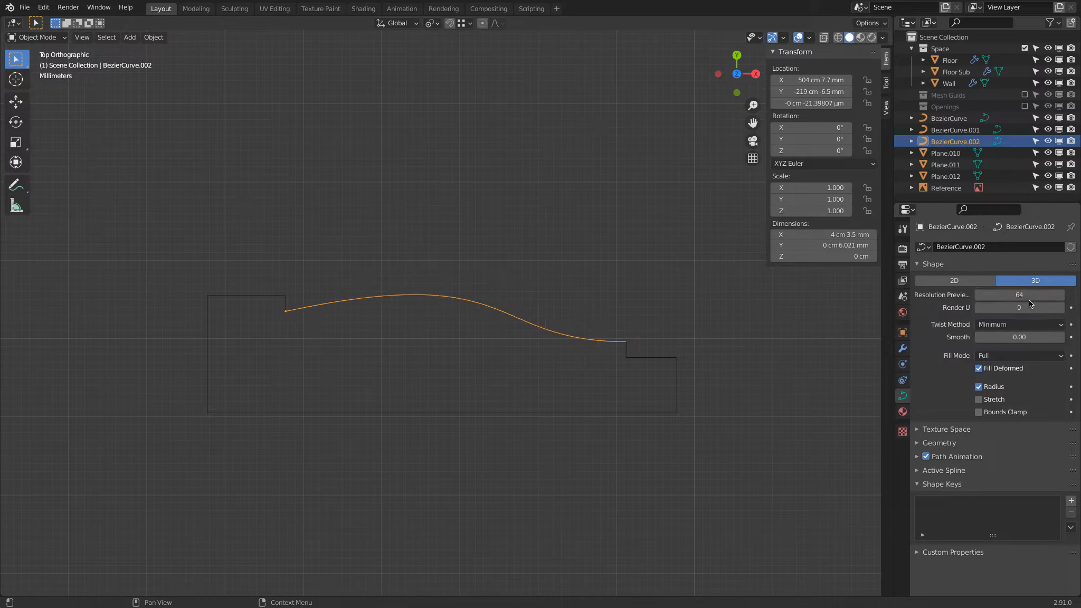
pyautogui.click(1026, 298)
pyautogui.press('Return')
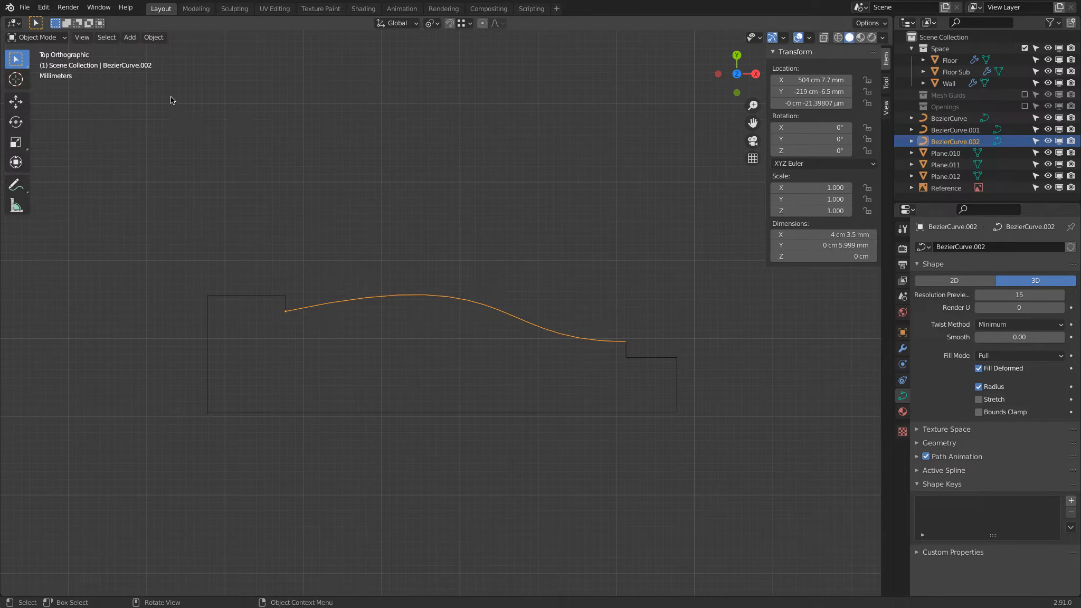
# Convert the duplicated Bezier curve to a mesh and check its vertices in Edit Mode
pyautogui.click(153, 37)
pyautogui.moveTo(221, 343)
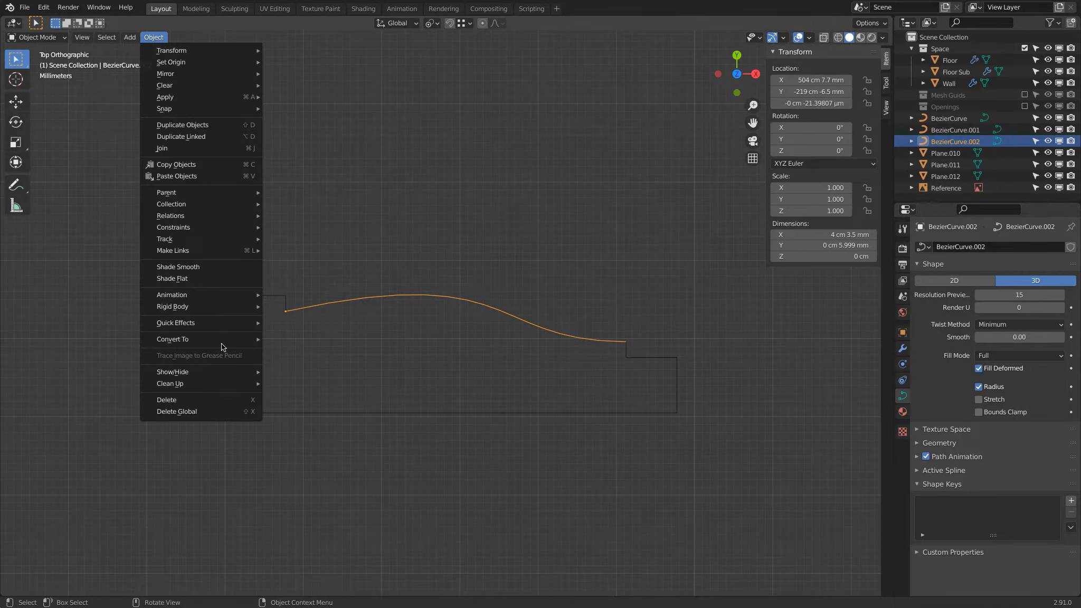
pyautogui.click(304, 352)
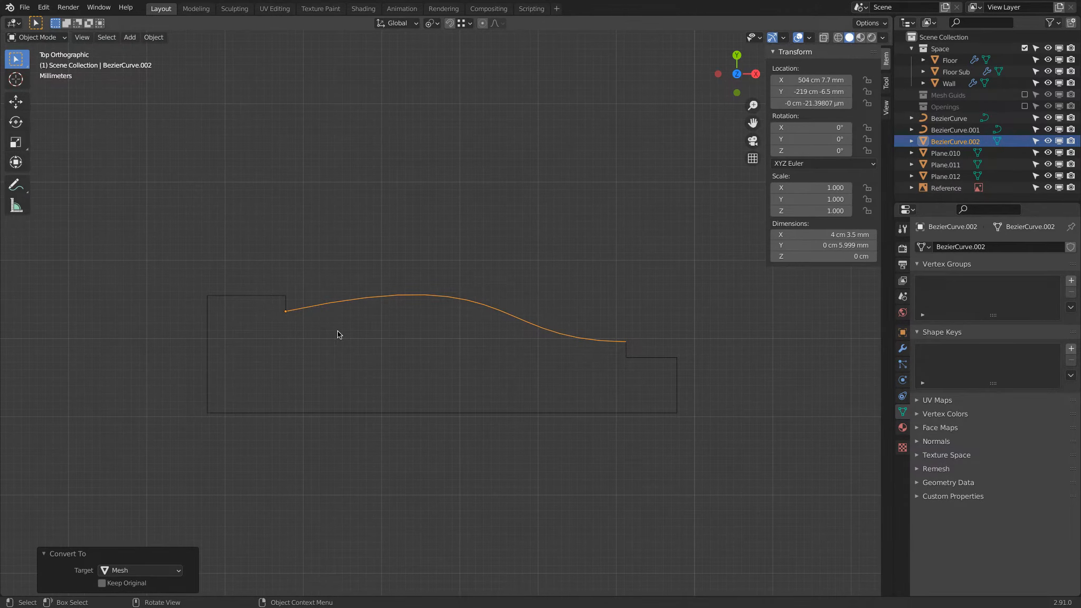
pyautogui.press('Tab')
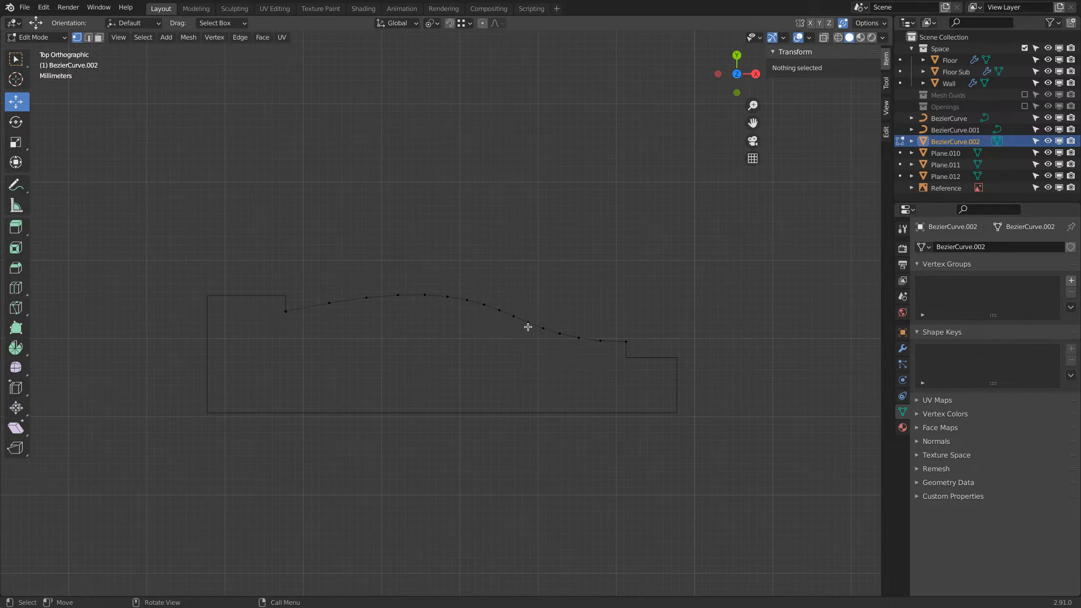
pyautogui.press('Tab')
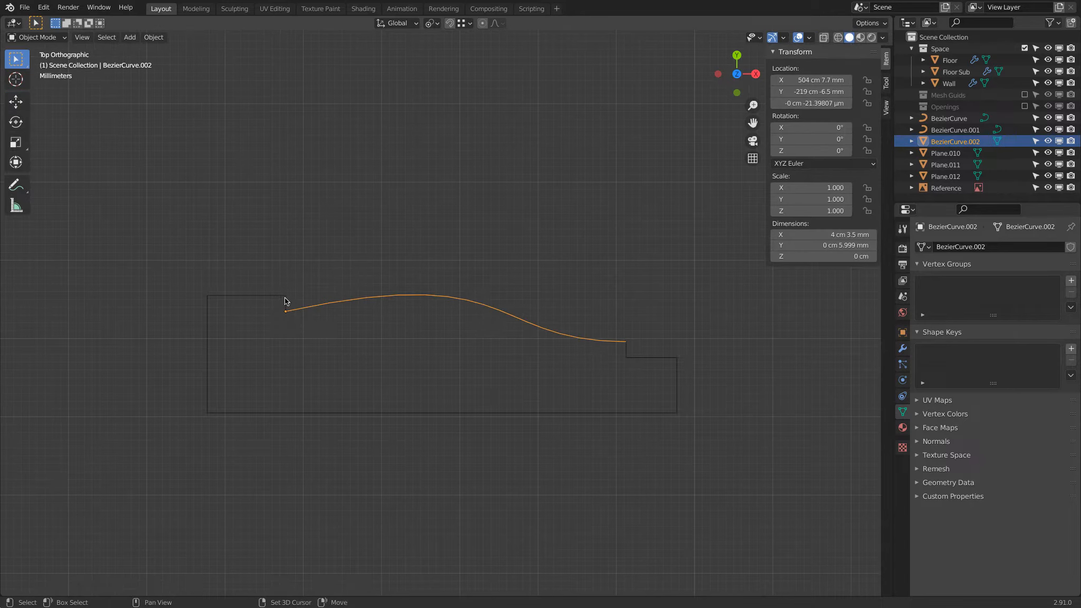
# Join the converted curve with the duplicated outline into one object
pyautogui.keyDown('shift'); pyautogui.click(285, 302); pyautogui.keyUp('shift')
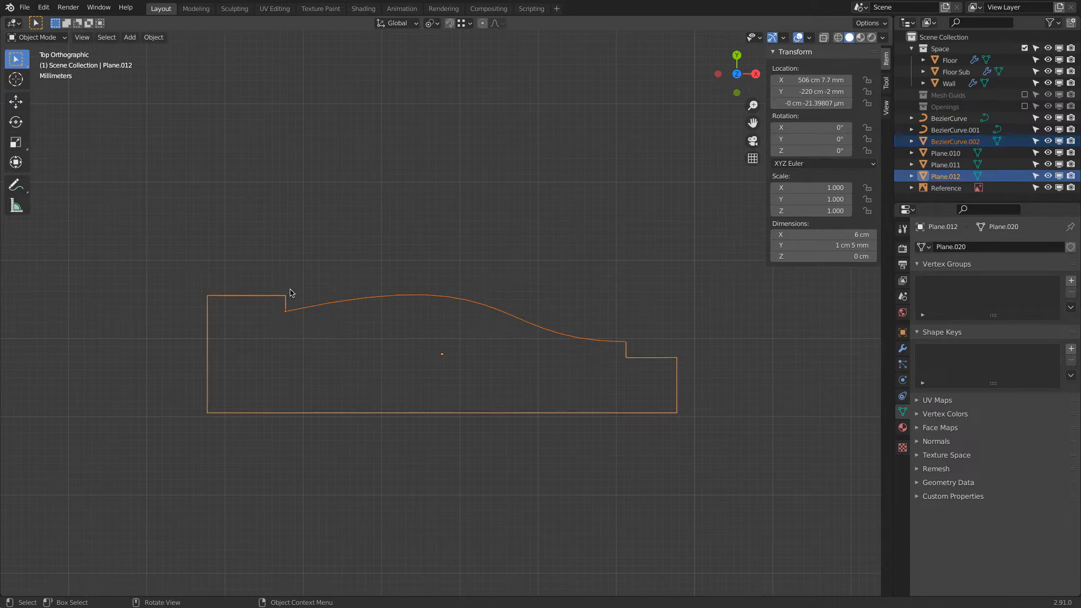
pyautogui.click(153, 37)
pyautogui.click(194, 148)
# Weld the curve's end vertices to the outline's left and right step corners by moving them away and back onto the corners
pyautogui.press('Tab')
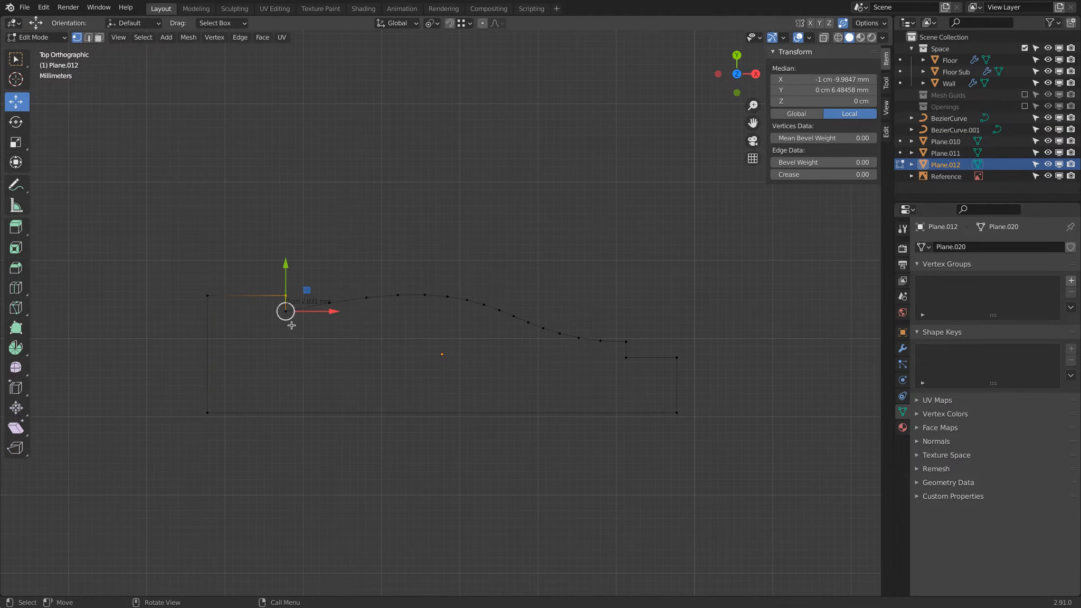
pyautogui.moveTo(289, 332); pyautogui.dragTo(324, 354)
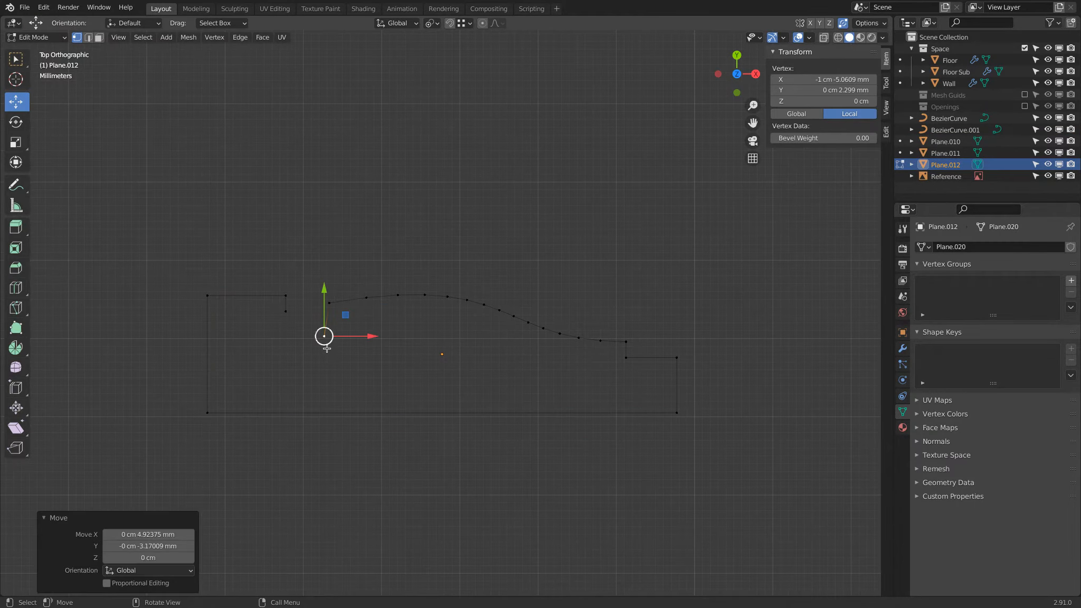
pyautogui.press('g')
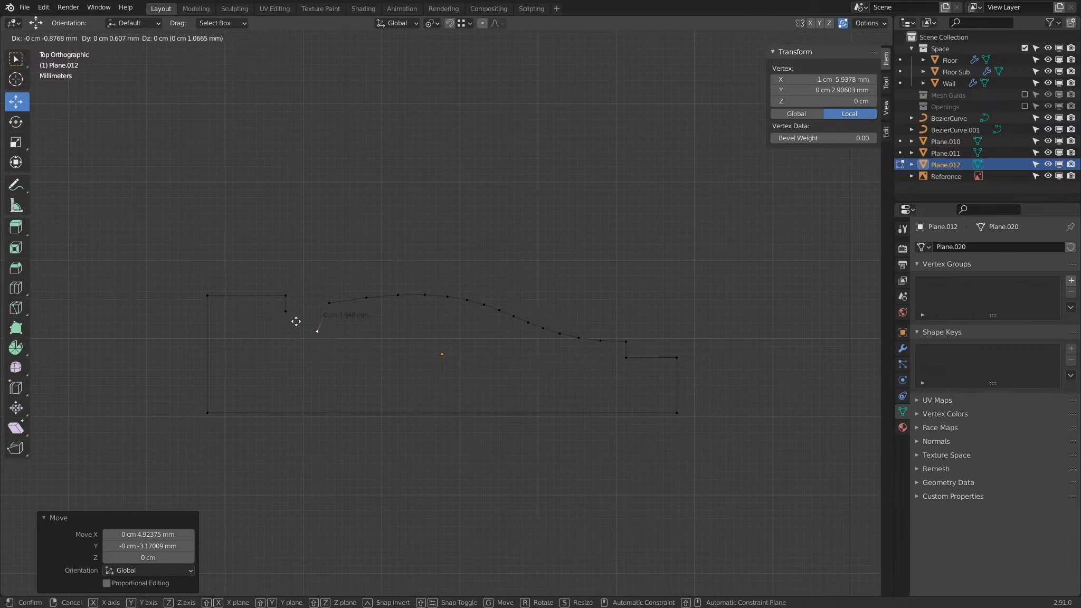
pyautogui.click(287, 314)
pyautogui.click(614, 351)
pyautogui.press('g')
pyautogui.click(613, 310)
pyautogui.press('g')
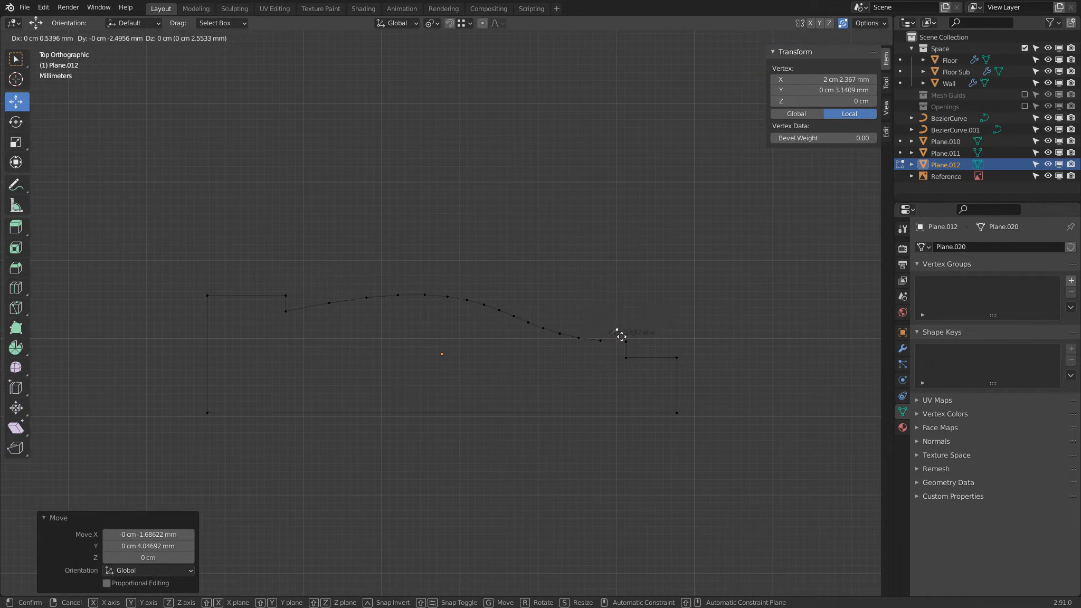
pyautogui.click(625, 341)
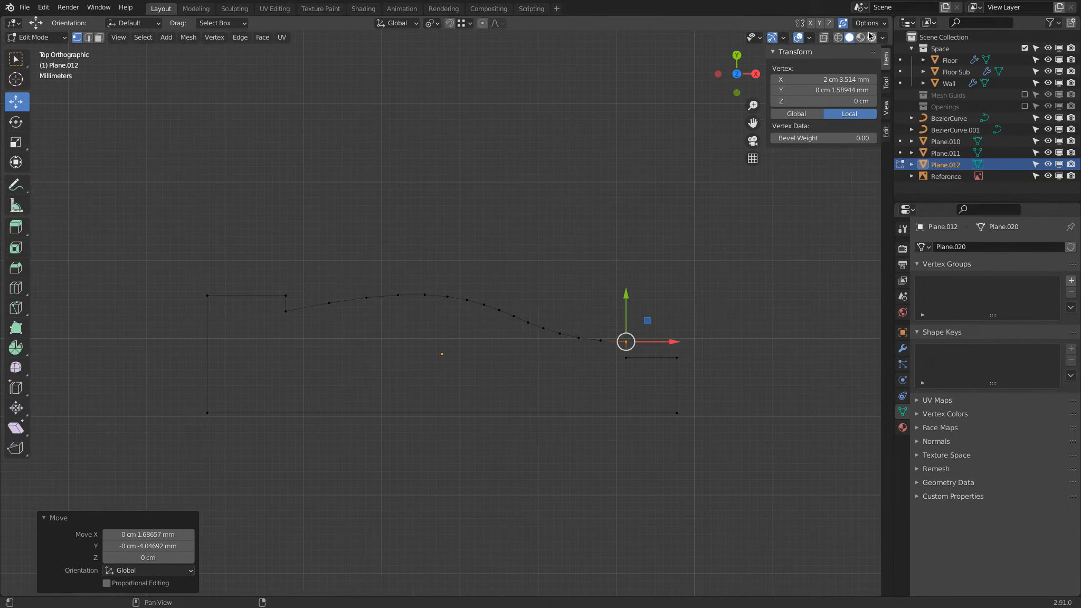
# Snap the 3D cursor to the profile's lower-left corner vertex and set the object's origin there
pyautogui.scroll(-5, 362, 327)
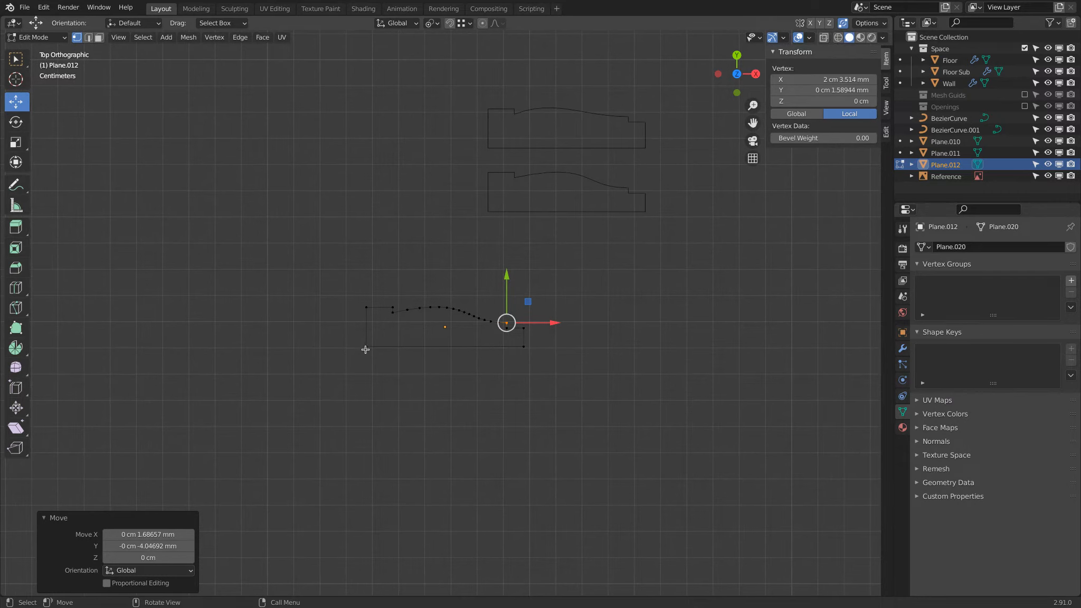
pyautogui.click(365, 349)
pyautogui.hotkey('shift', 's')
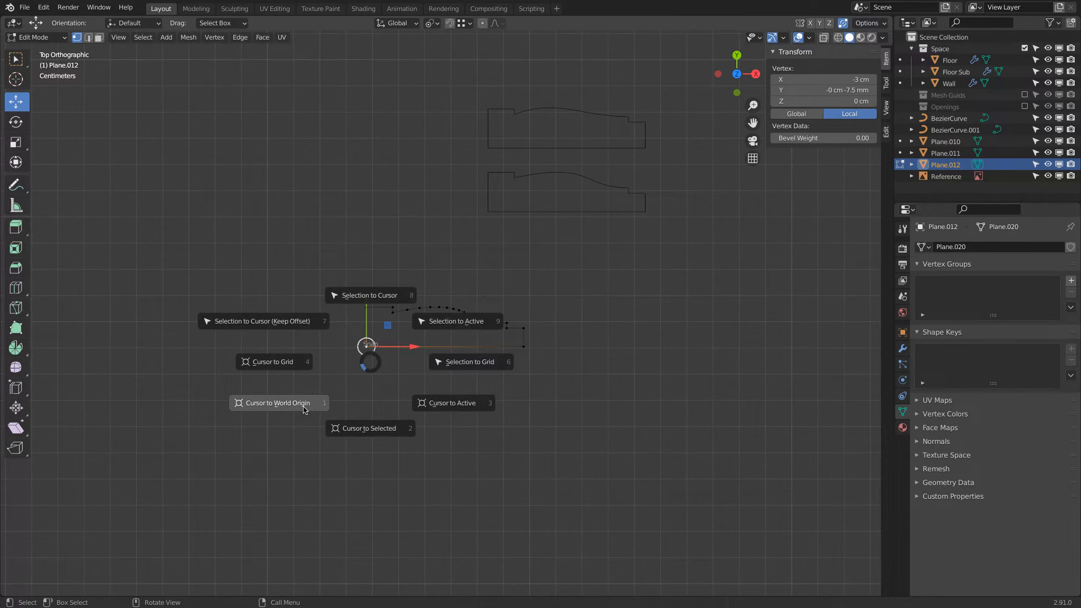
pyautogui.click(366, 420)
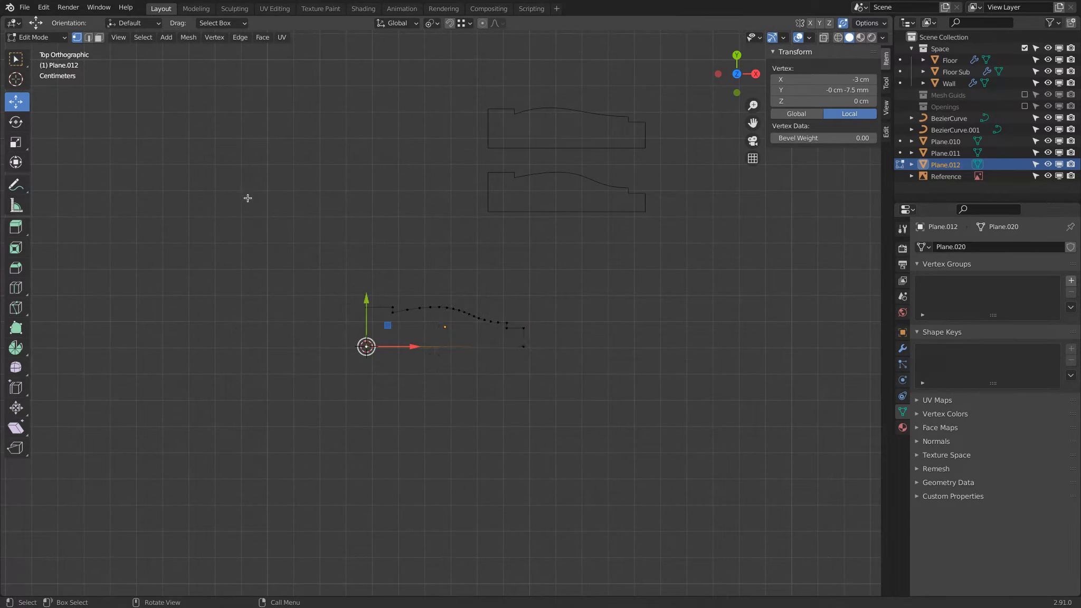
pyautogui.press('Tab')
pyautogui.rightClick(301, 269)
pyautogui.moveTo(301, 270)
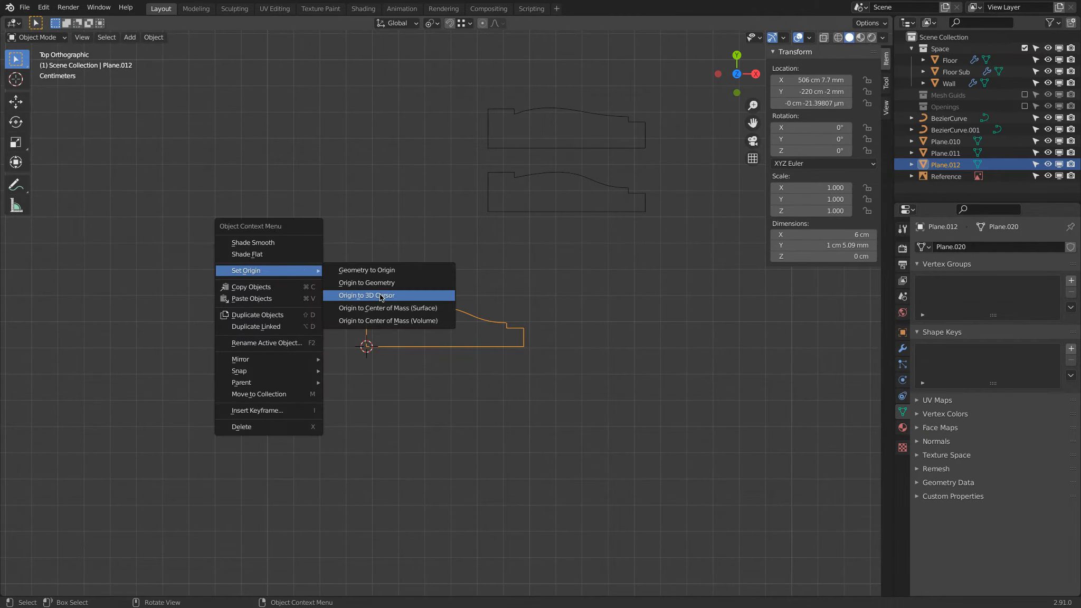
pyautogui.click(380, 295)
# Rename the joined profile object as Trim Profile Final
pyautogui.scroll(-6, 380, 295)
pyautogui.write('Trim Profi')
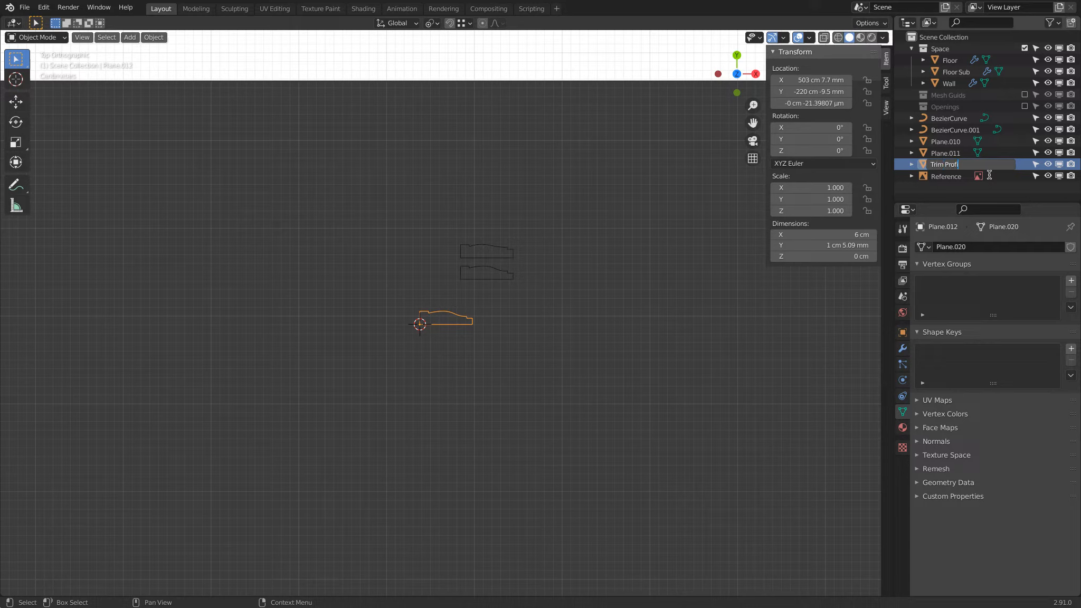
pyautogui.write('le Final')
pyautogui.press('Return')
# Put all profile curves and outlines into a new collection named Trim and hide everything in it except Trim Profile Final
pyautogui.click(544, 300)
pyautogui.rightClick(923, 193)
pyautogui.click(924, 194)
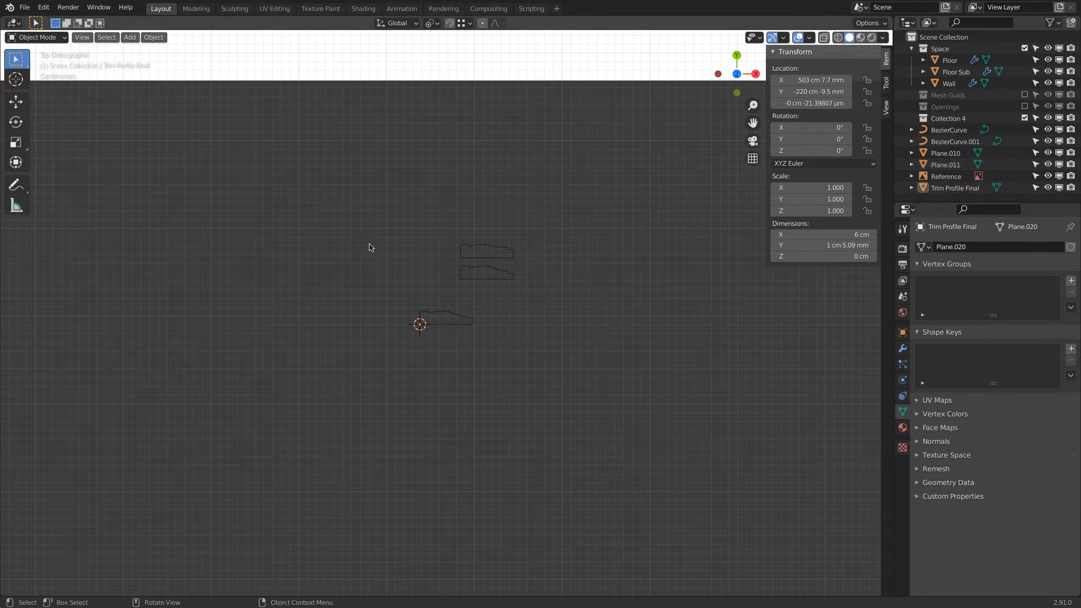
pyautogui.moveTo(363, 196); pyautogui.dragTo(543, 393)
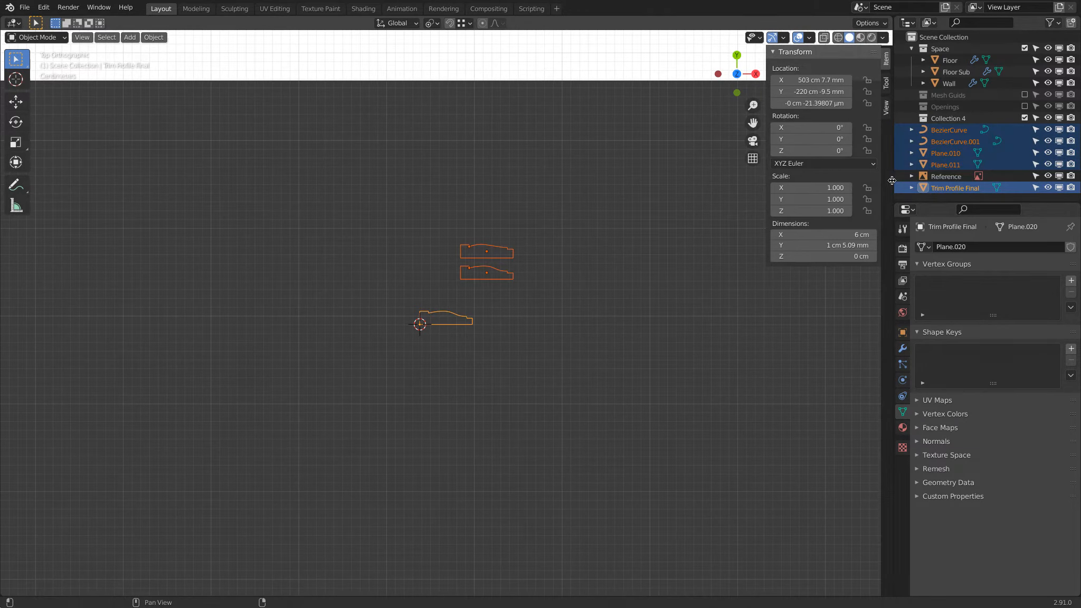
pyautogui.moveTo(952, 135); pyautogui.dragTo(949, 119)
pyautogui.doubleClick(949, 118)
pyautogui.write('Trim')
pyautogui.press('Return')
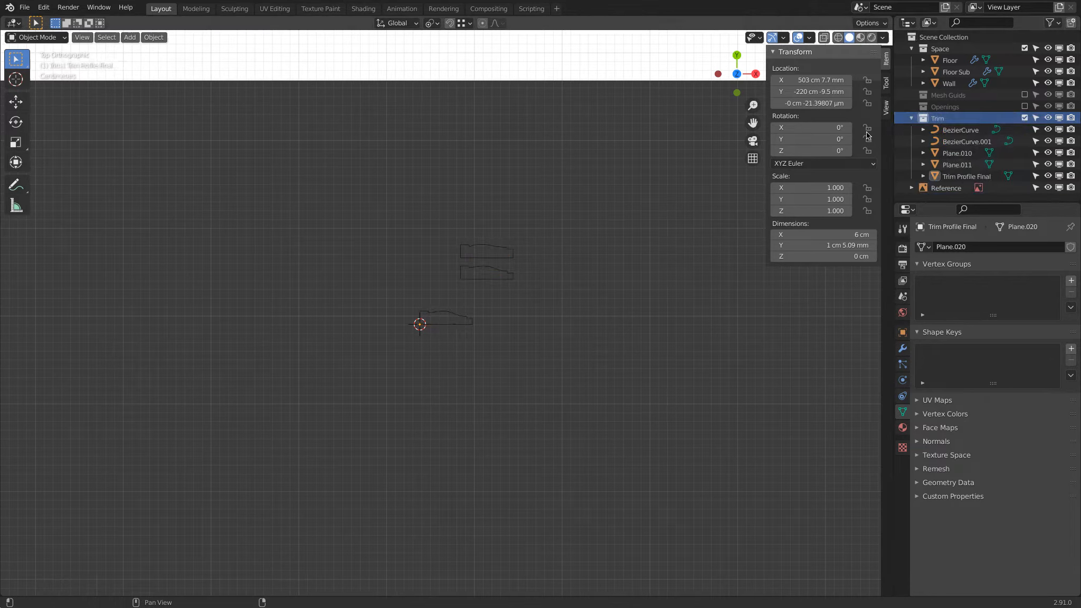
pyautogui.moveTo(1048, 164)
pyautogui.mouseDown()
pyautogui.moveTo(1049, 129)
pyautogui.moveTo(1059, 164)
pyautogui.mouseUp()
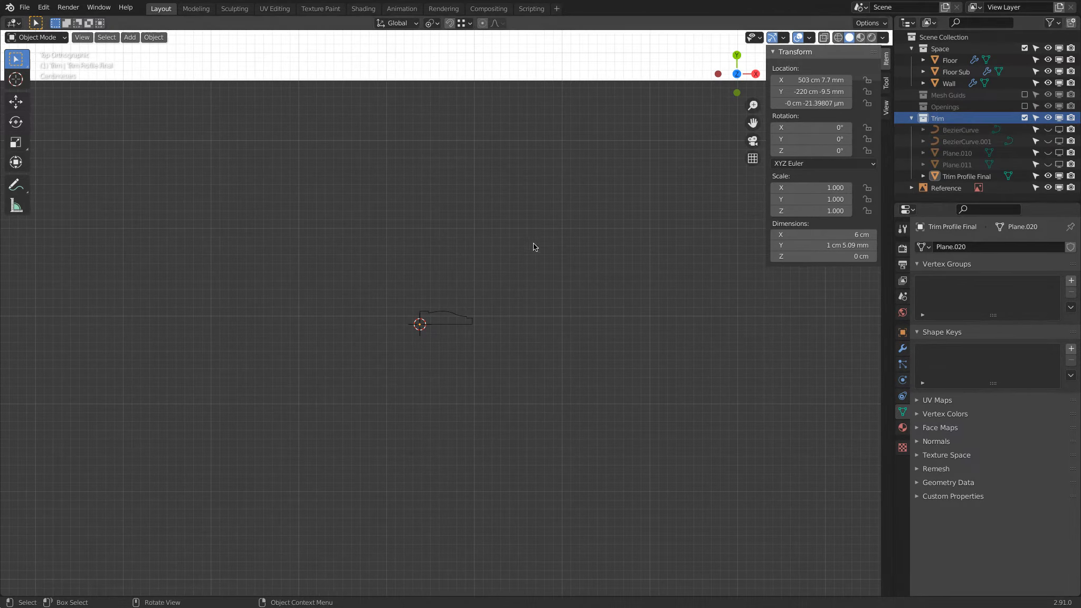
# Duplicate Trim Profile Final about 373.7 cm in -X and 11.6 cm in Y, near the room's lower wall, and hide the original
pyautogui.scroll(1, 457, 302)
pyautogui.click(456, 310)
pyautogui.scroll(-10, 455, 310)
pyautogui.scroll(-5, 379, 273)
pyautogui.keyDown('shift'); pyautogui.moveTo(431, 277); pyautogui.dragTo(746, 412, button='middle'); pyautogui.keyUp('shift')
pyautogui.hotkey('shift', 'd')
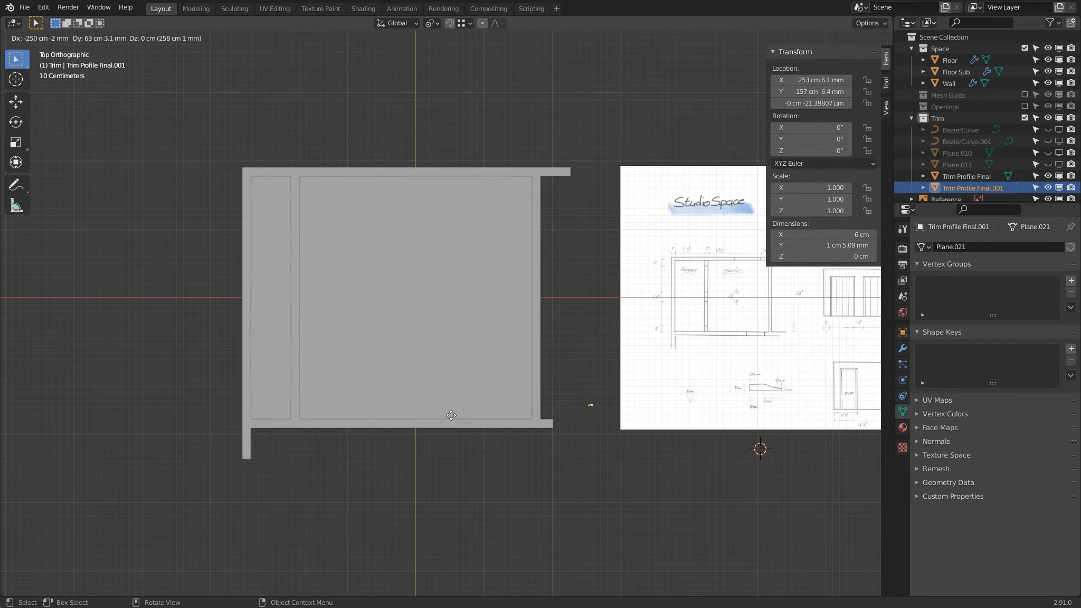
pyautogui.click(370, 451)
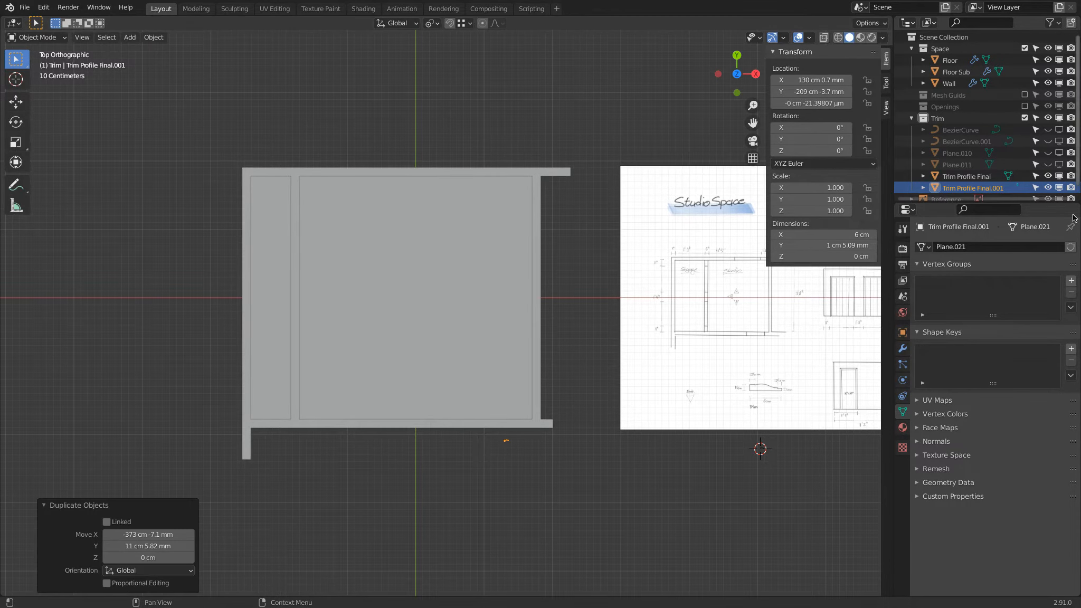
pyautogui.click(1048, 176)
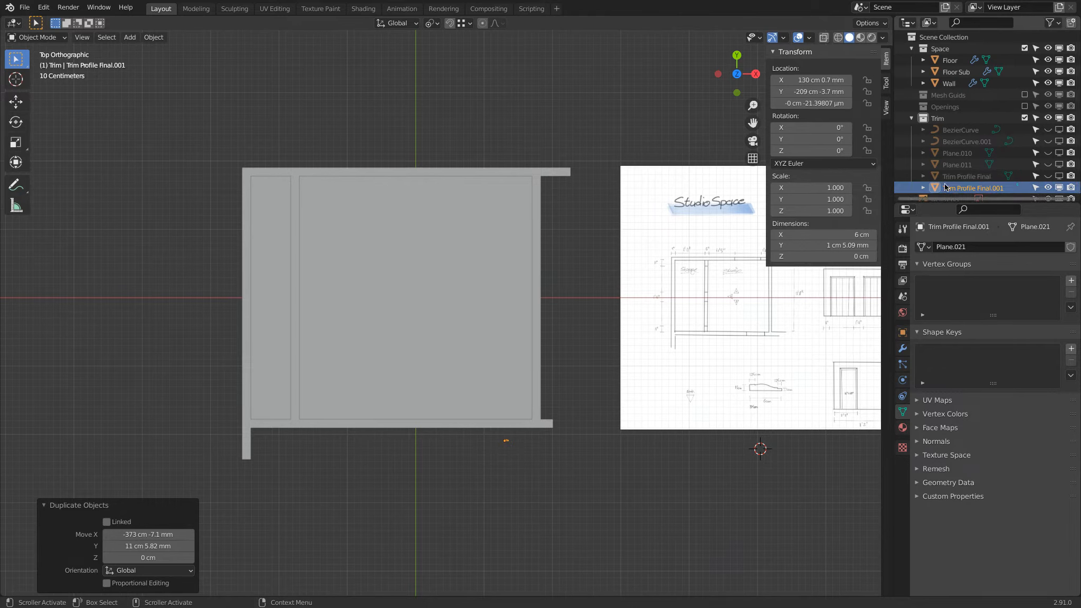
# Create a new collection inside Trim and name it Template
pyautogui.rightClick(937, 118)
pyautogui.click(937, 117)
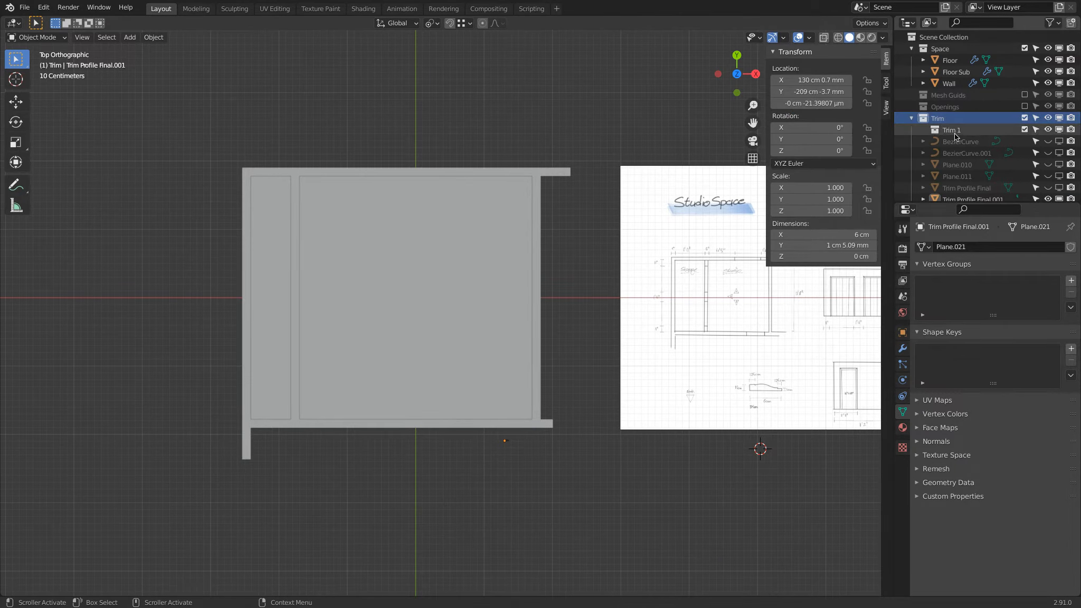
pyautogui.doubleClick(955, 132)
pyautogui.write('Trmplate')
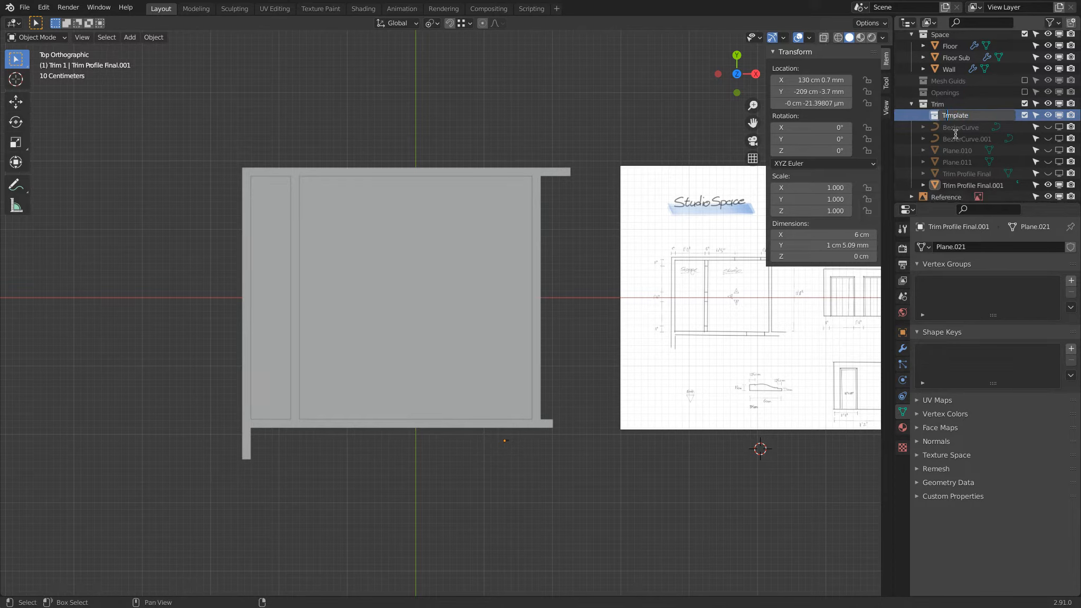
pyautogui.press('BackSpace')
pyautogui.write('e')
pyautogui.press('Return')
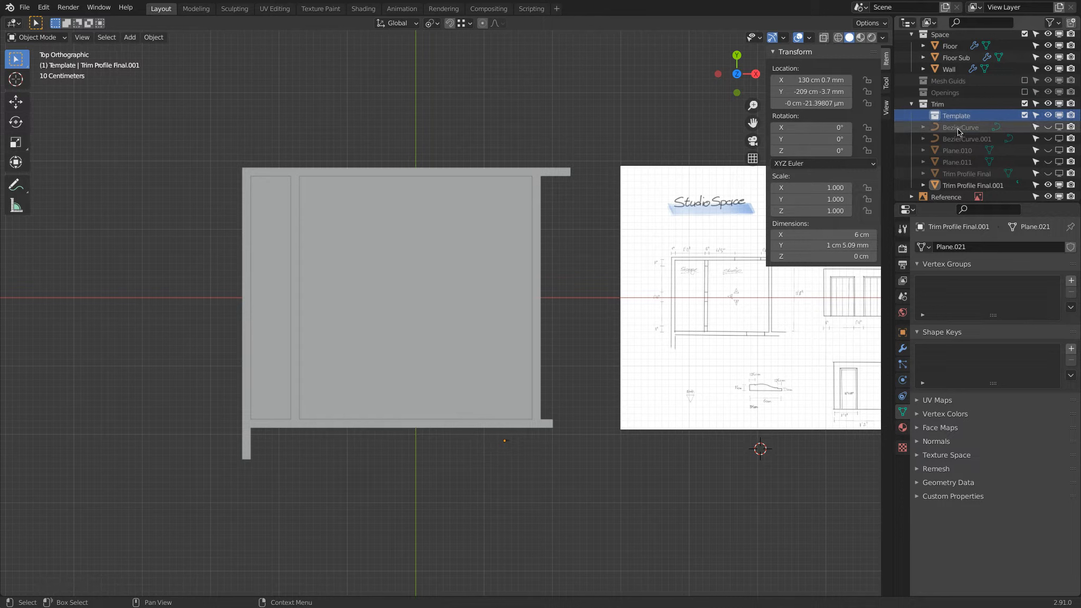
# Move the hidden curves, outlines and the original Trim Profile Final into Template and exclude that collection from the view layer
pyautogui.click(957, 129)
pyautogui.keyDown('shift'); pyautogui.click(960, 173); pyautogui.keyUp('shift')
pyautogui.moveTo(960, 174); pyautogui.dragTo(959, 117)
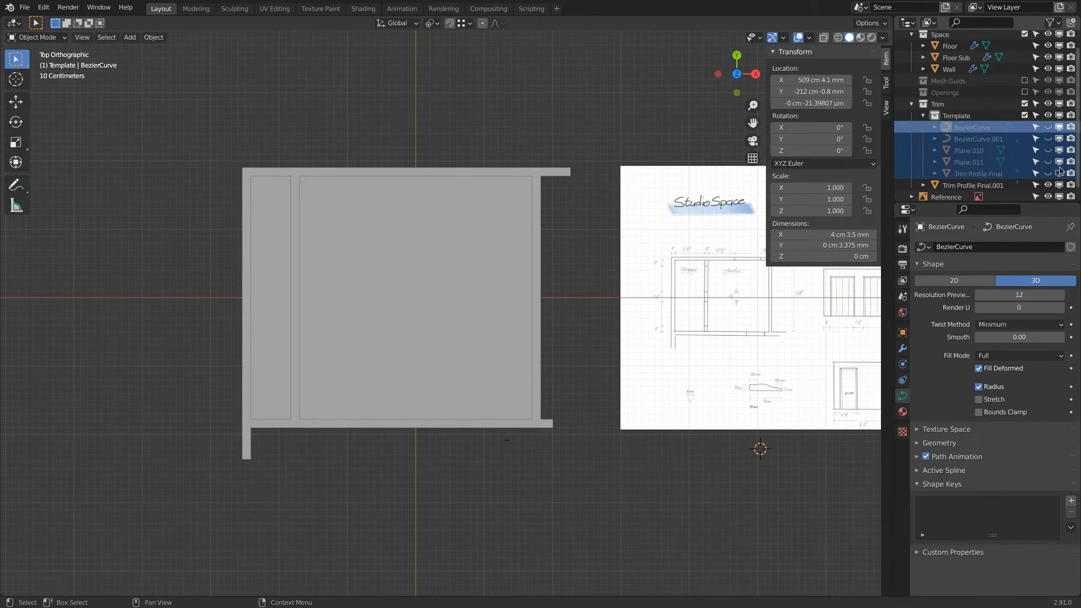
pyautogui.click(1025, 115)
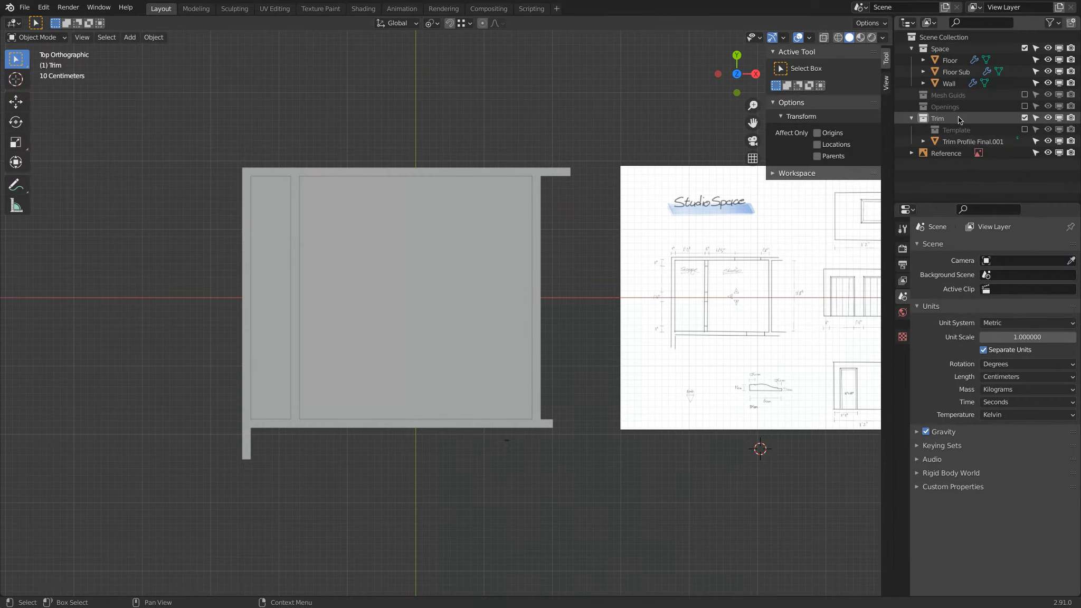
# Select the duplicated trim profile and examine its position beside the doorway in perspective
pyautogui.click(962, 143)
pyautogui.scroll(4, 535, 486)
pyautogui.scroll(-4, 535, 486)
pyautogui.moveTo(533, 487); pyautogui.dragTo(493, 232, button='middle')
pyautogui.scroll(6, 492, 227)
pyautogui.moveTo(483, 274); pyautogui.dragTo(593, 287, button='middle')
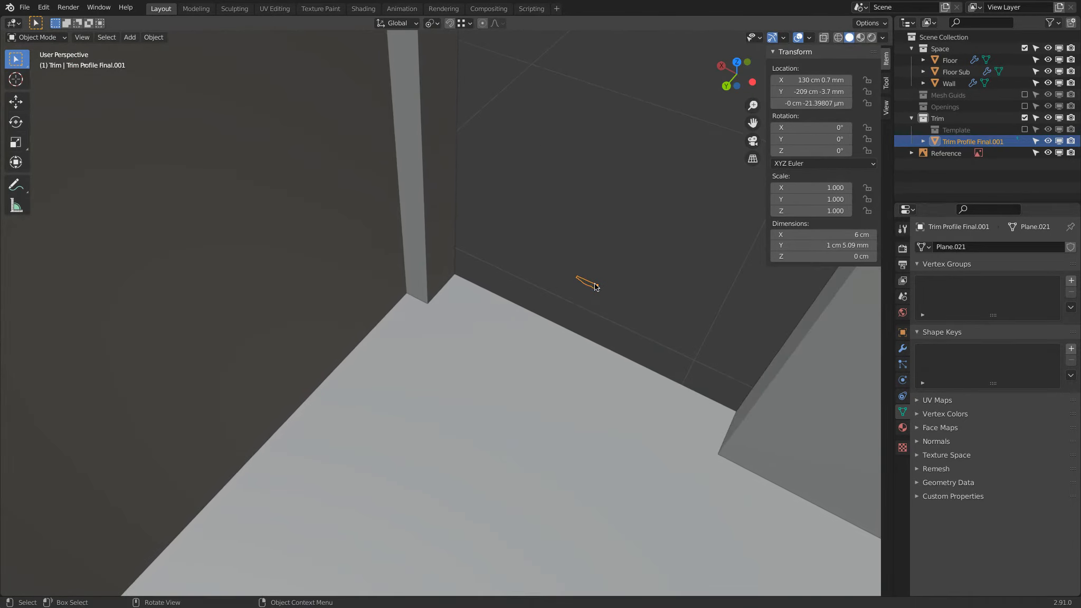
pyautogui.scroll(-1, 594, 288)
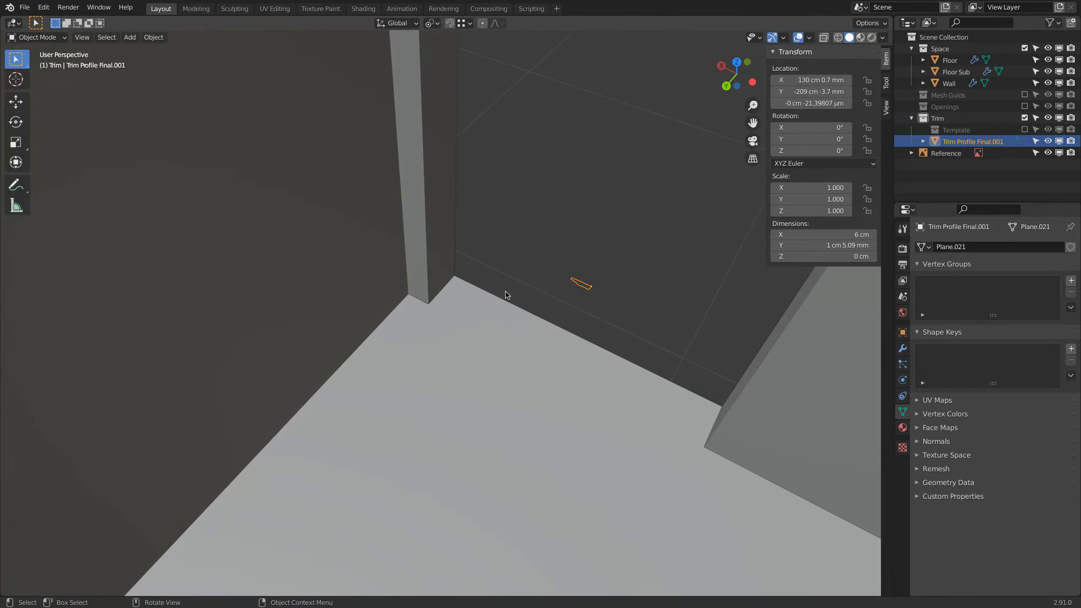
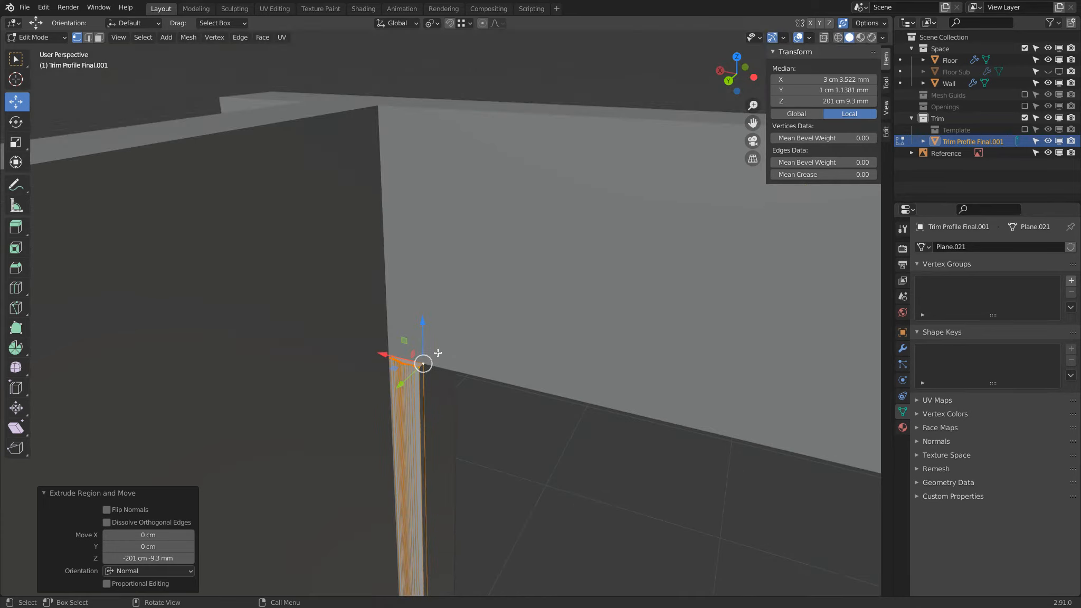
# Move the extruded trim piece along X to the doorway's opposite jamb, at about X 81.3 cm
pyautogui.moveTo(415, 384); pyautogui.dragTo(431, 250, button='middle')
pyautogui.moveTo(421, 212)
pyautogui.mouseDown(button='middle')
pyautogui.moveTo(393, 205)
pyautogui.moveTo(415, 258)
pyautogui.moveTo(401, 217)
pyautogui.mouseUp(button='middle')
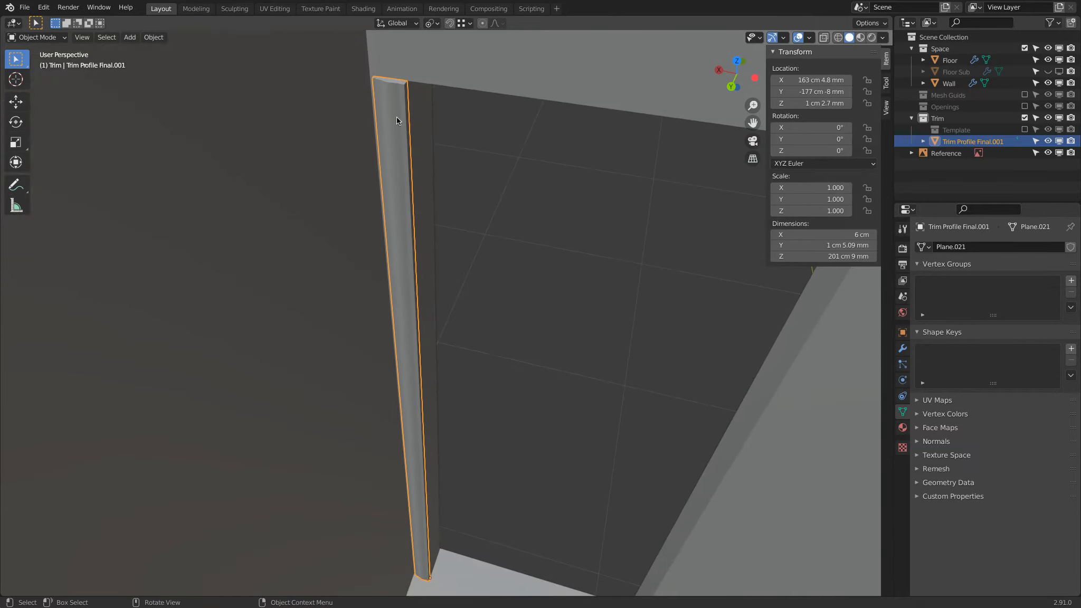
pyautogui.scroll(-5, 381, 180)
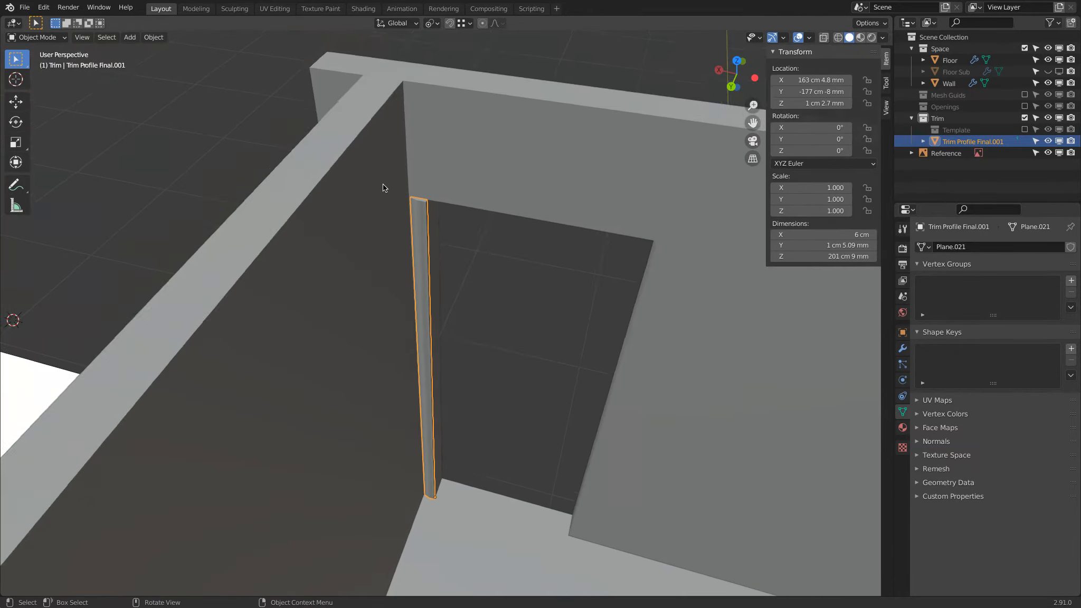
pyautogui.click(8, 103)
pyautogui.moveTo(387, 477); pyautogui.dragTo(527, 531)
pyautogui.moveTo(528, 530); pyautogui.dragTo(437, 270, button='middle')
pyautogui.scroll(5, 517, 449)
pyautogui.scroll(2, 439, 275)
pyautogui.moveTo(478, 457); pyautogui.dragTo(489, 446)
# Enter Edit Mode on the door trim piece and examine its upper end at the doorway's corner
pyautogui.scroll(-3, 492, 411)
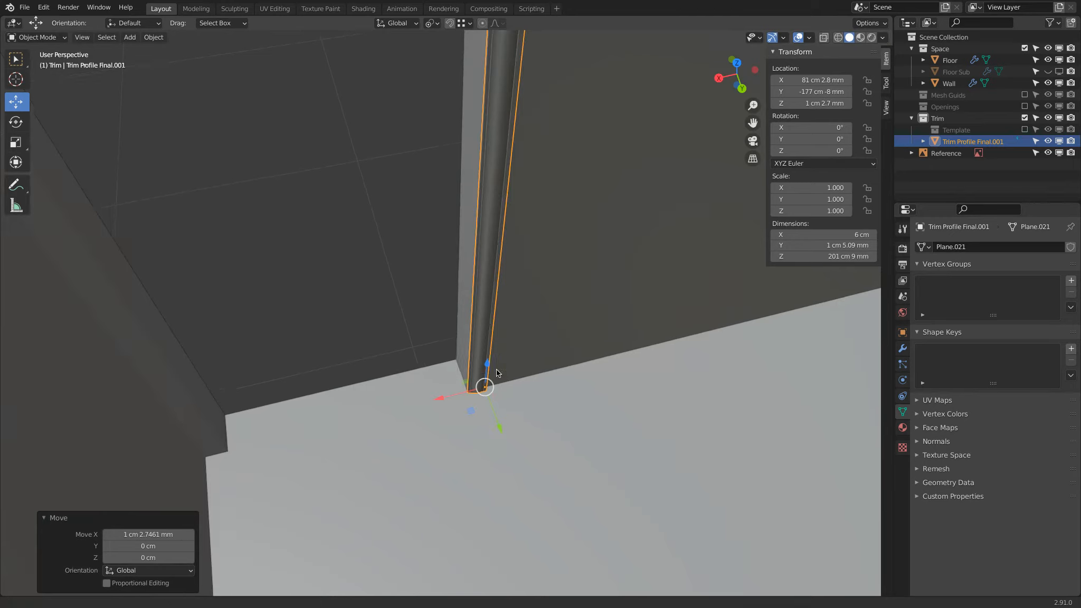
pyautogui.scroll(-2, 497, 369)
pyautogui.scroll(-3, 508, 362)
pyautogui.keyDown('shift'); pyautogui.moveTo(507, 362); pyautogui.dragTo(492, 427, button='middle'); pyautogui.keyUp('shift')
pyautogui.press('Tab')
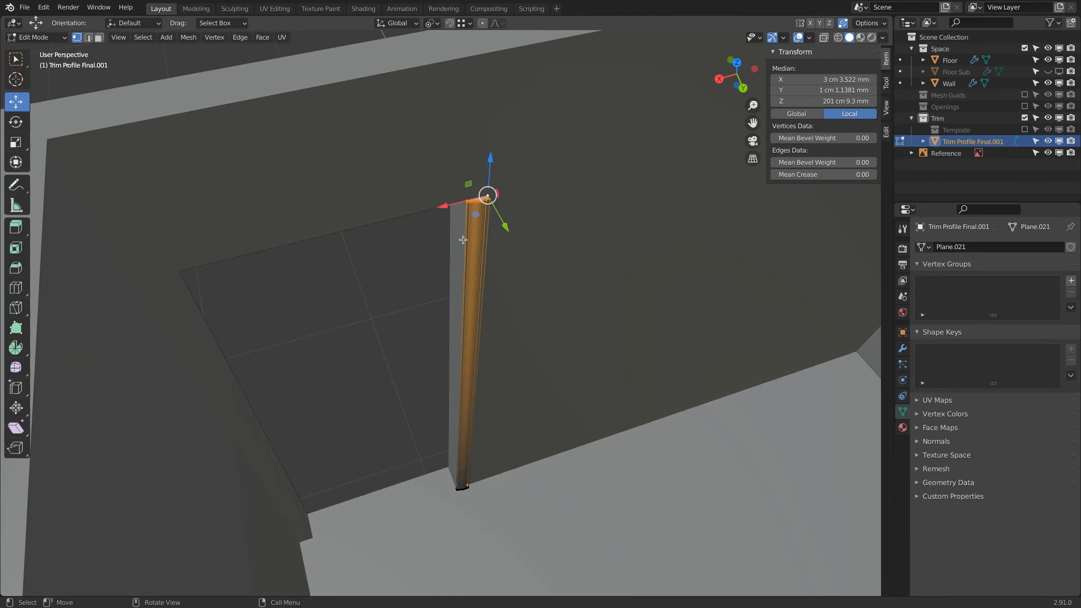
pyautogui.scroll(5, 485, 207)
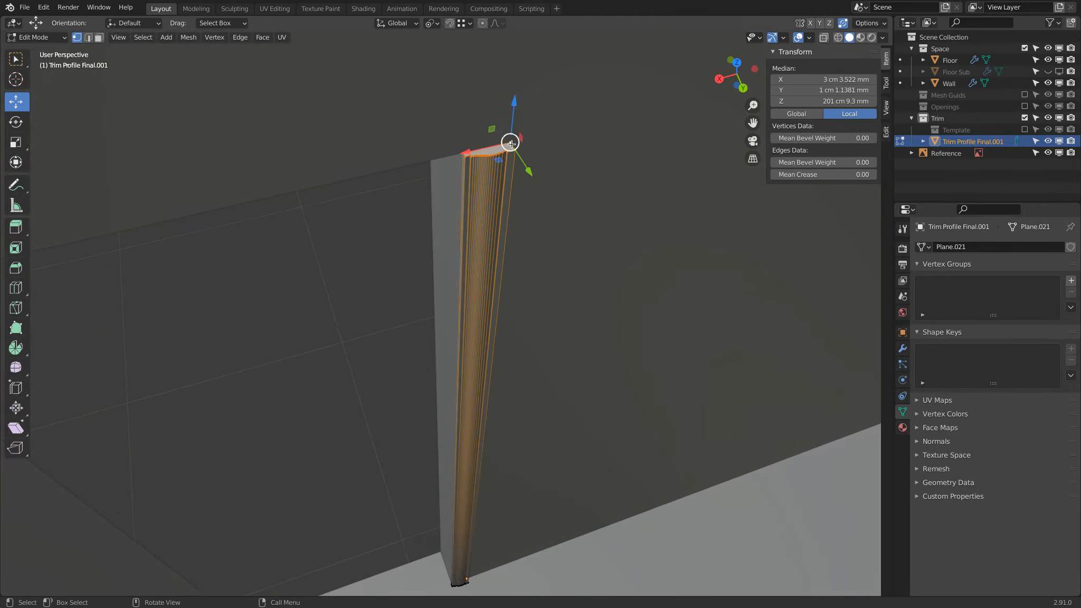
pyautogui.scroll(-3, 460, 191)
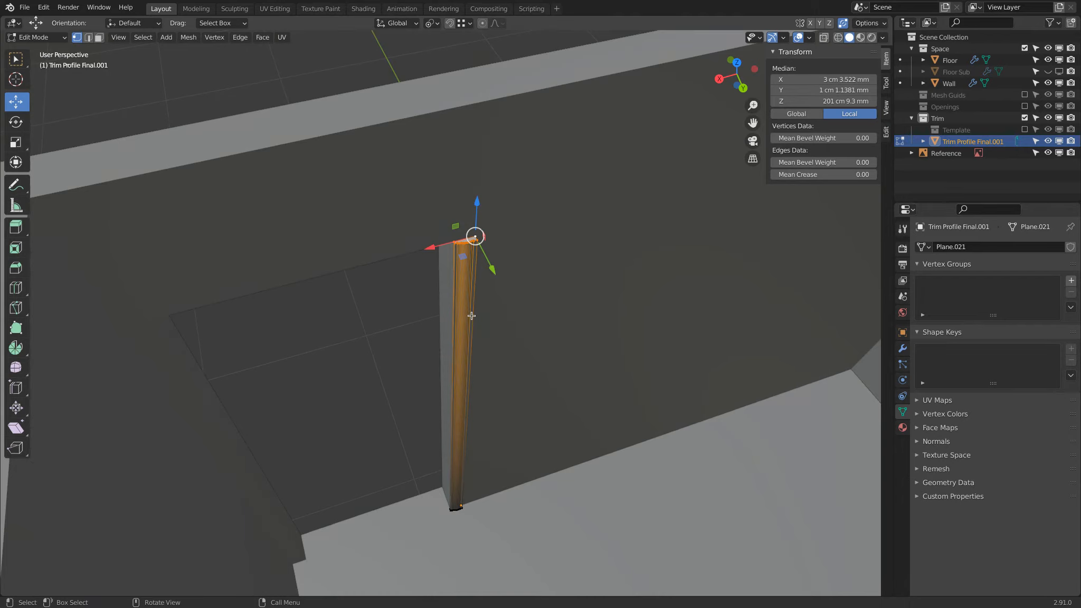
pyautogui.moveTo(471, 312); pyautogui.dragTo(456, 293, button='middle')
pyautogui.press('r')
pyautogui.press('y')
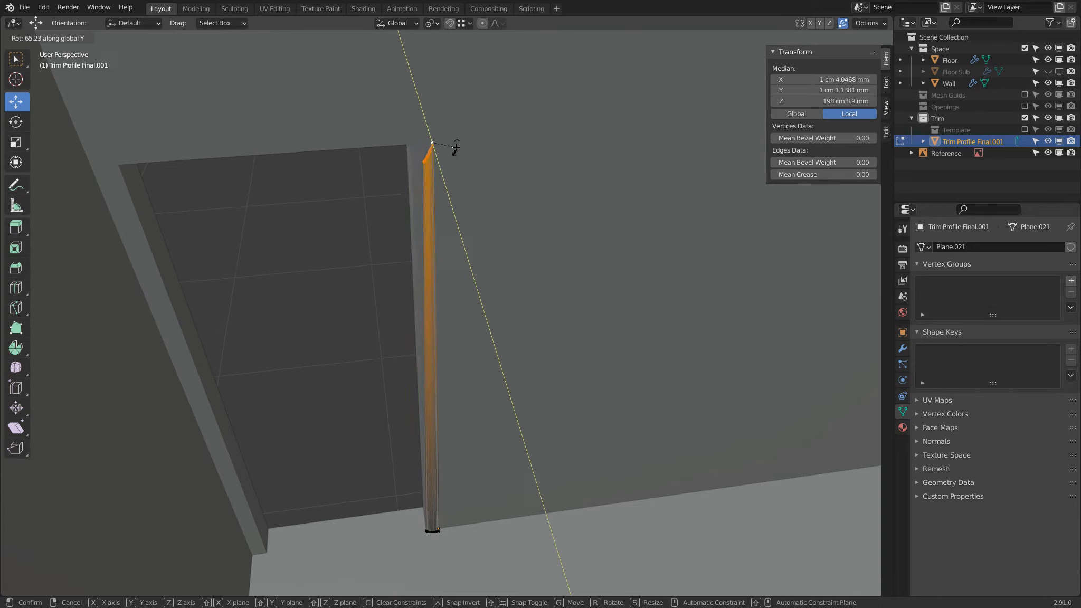
pyautogui.press('Escape')
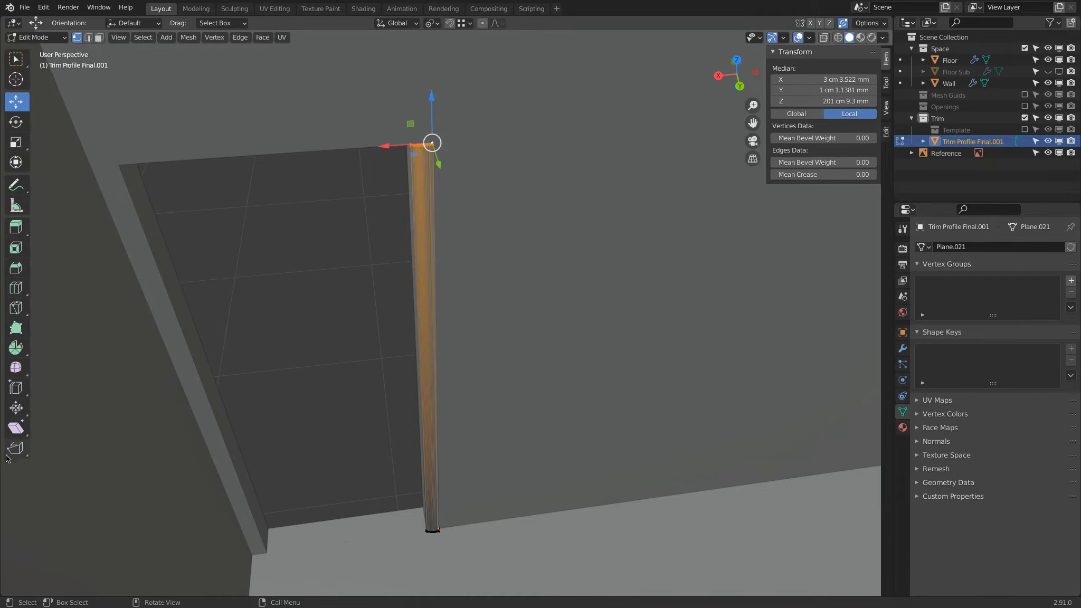
# Shear the trim leg's top end with offset 1, axis Y and orthogonal axis Z to form a mitre
pyautogui.click(16, 427)
pyautogui.moveTo(214, 304); pyautogui.dragTo(243, 317, button='middle')
pyautogui.moveTo(447, 193); pyautogui.dragTo(451, 189)
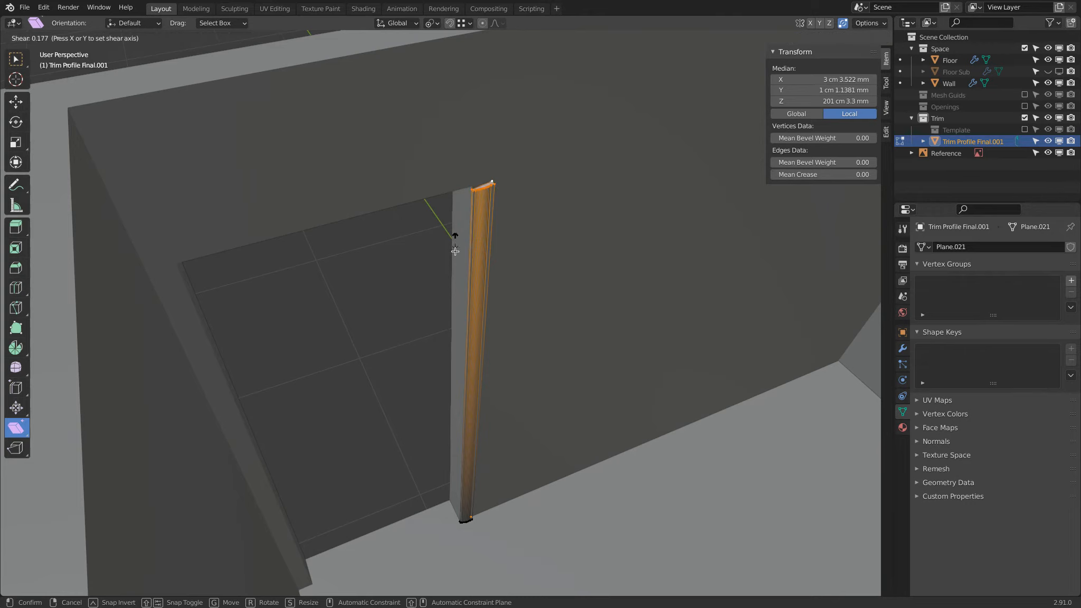
pyautogui.moveTo(461, 441); pyautogui.dragTo(460, 440)
pyautogui.click(157, 529)
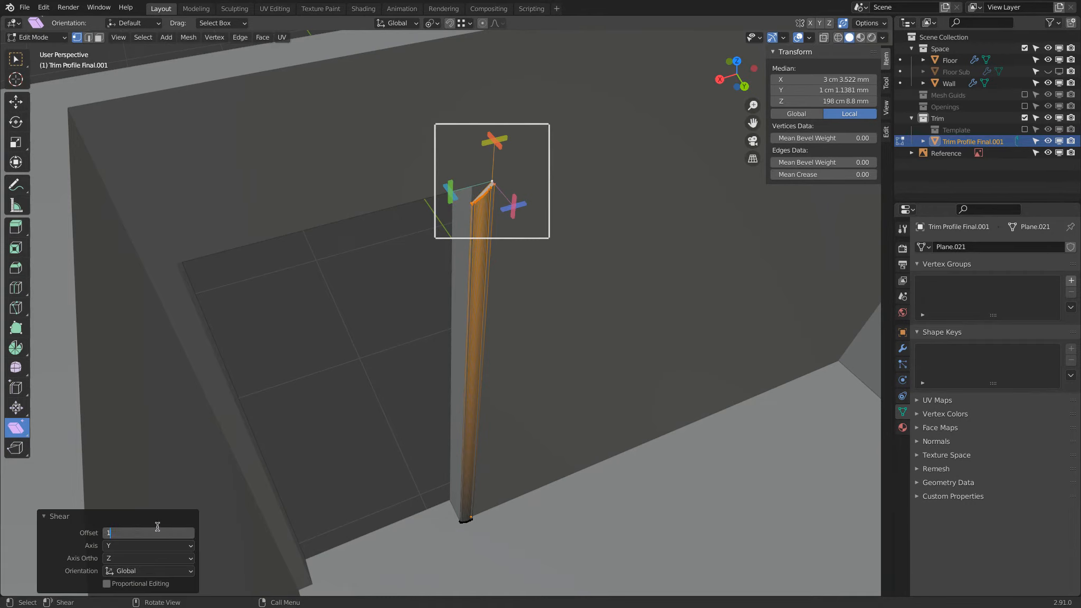
pyautogui.write('1')
pyautogui.press('Return')
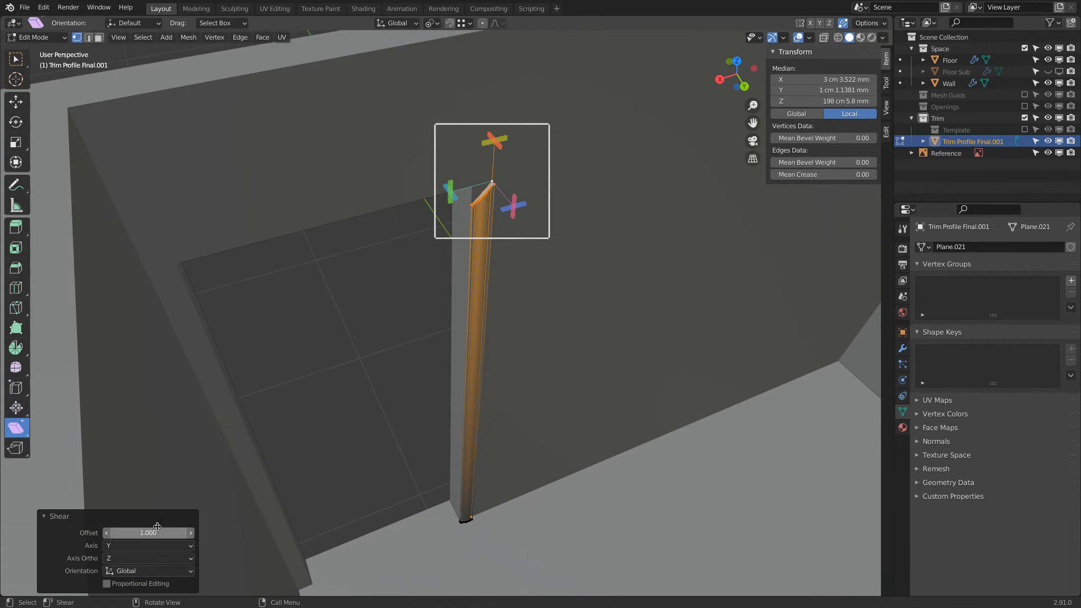
# Raise the mitred end to a local Z of about 204.6 cm and extrude it about 66 cm along X across the doorway's head
pyautogui.click(16, 101)
pyautogui.moveTo(493, 148); pyautogui.dragTo(476, 188)
pyautogui.moveTo(469, 191); pyautogui.dragTo(449, 191, button='middle')
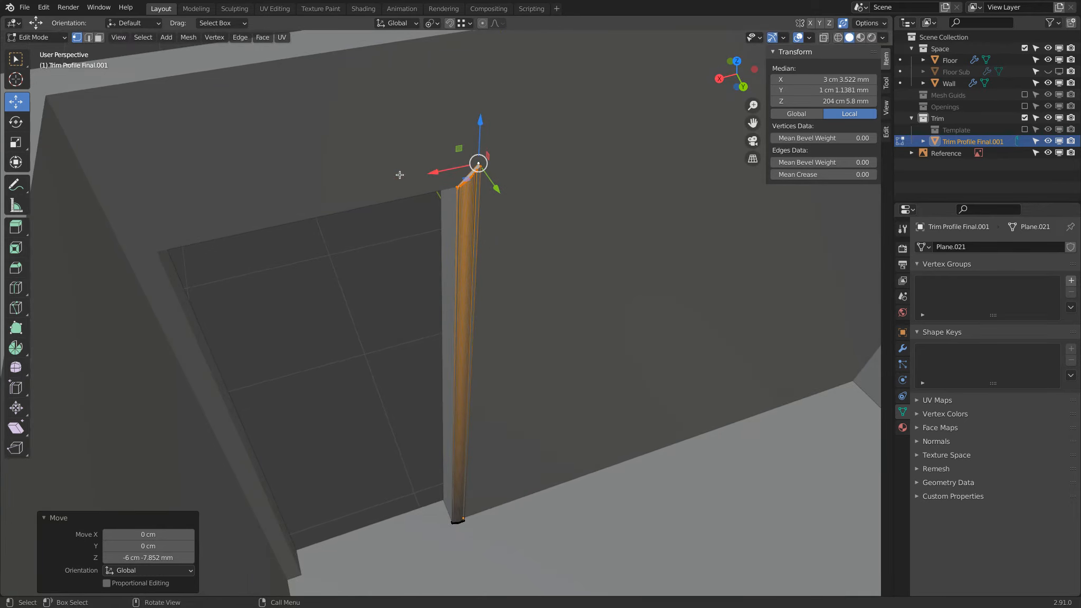
pyautogui.press('e')
pyautogui.press('x')
pyautogui.click(147, 253)
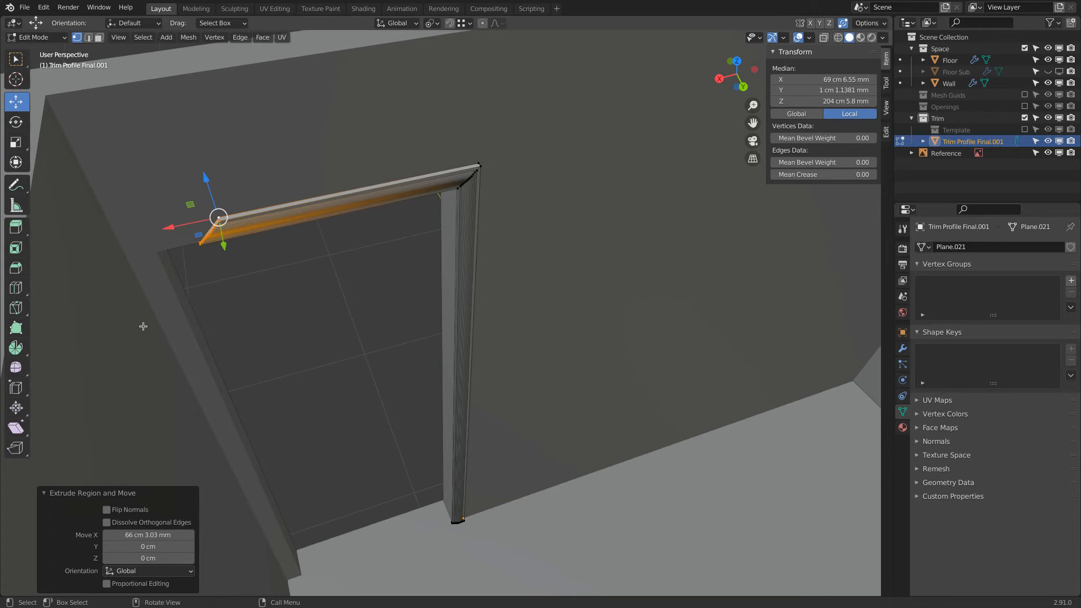
# Shear the free end of the head trim with offset 2, axis Y and orthogonal axis X
pyautogui.click(15, 428)
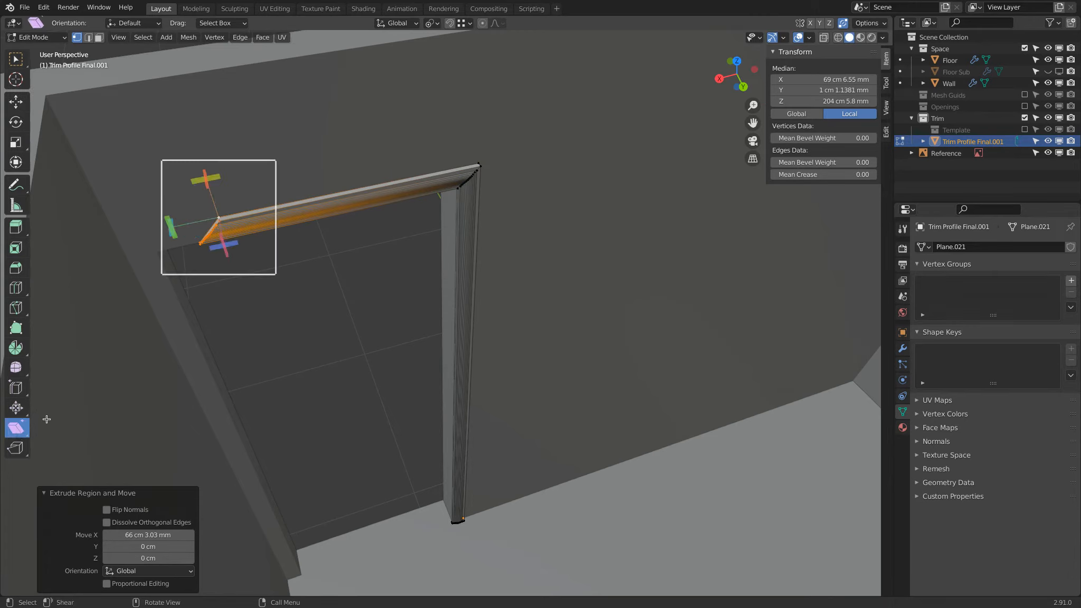
pyautogui.moveTo(214, 205); pyautogui.dragTo(210, 201, button='middle')
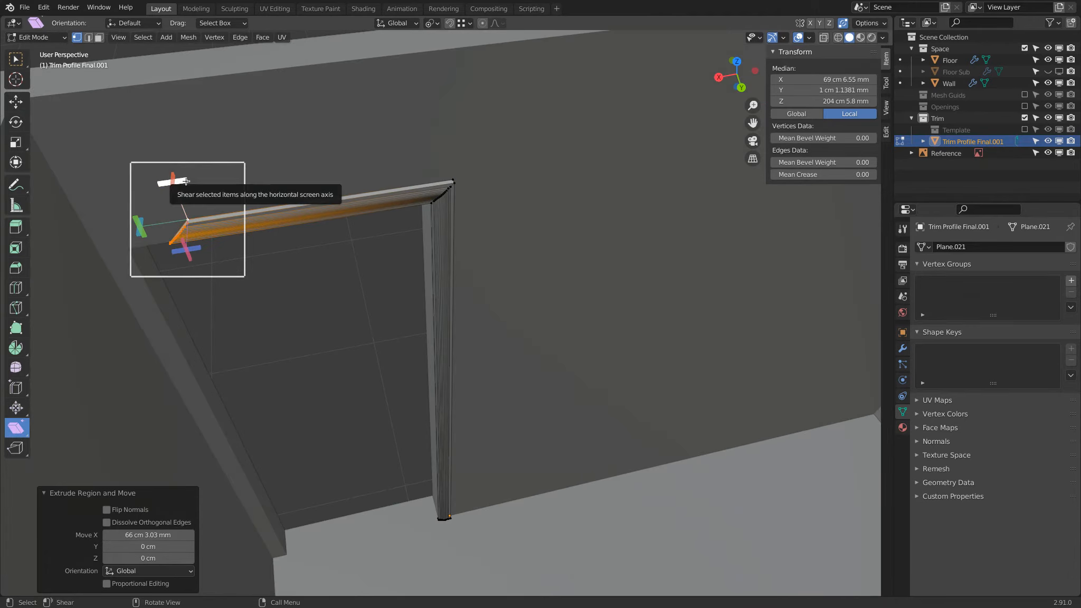
pyautogui.moveTo(187, 179); pyautogui.dragTo(173, 183)
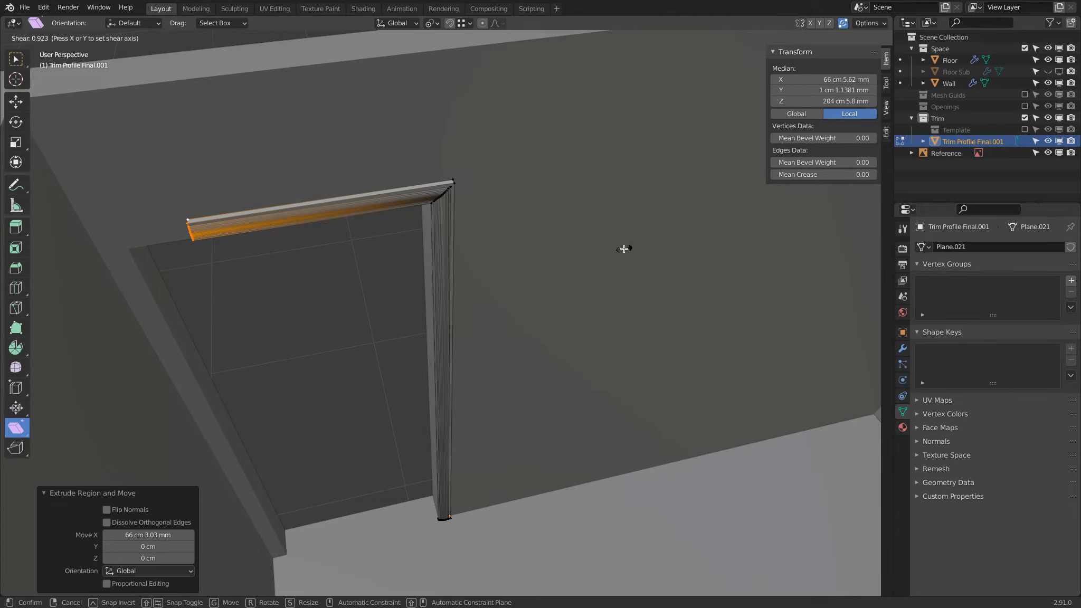
pyautogui.moveTo(208, 290); pyautogui.dragTo(192, 346)
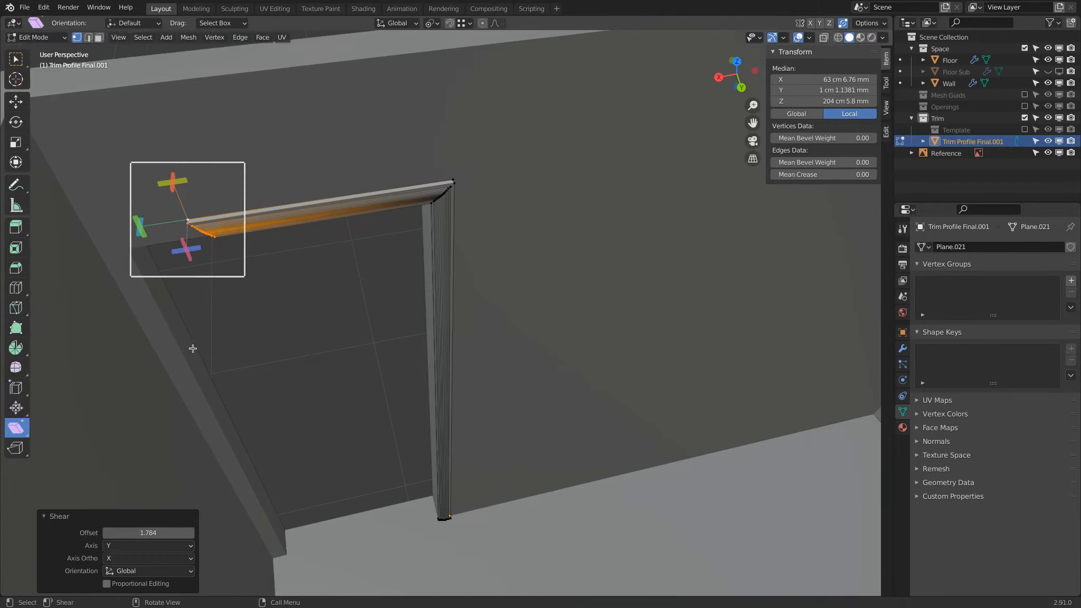
pyautogui.click(154, 533)
pyautogui.write('2')
pyautogui.press('Return')
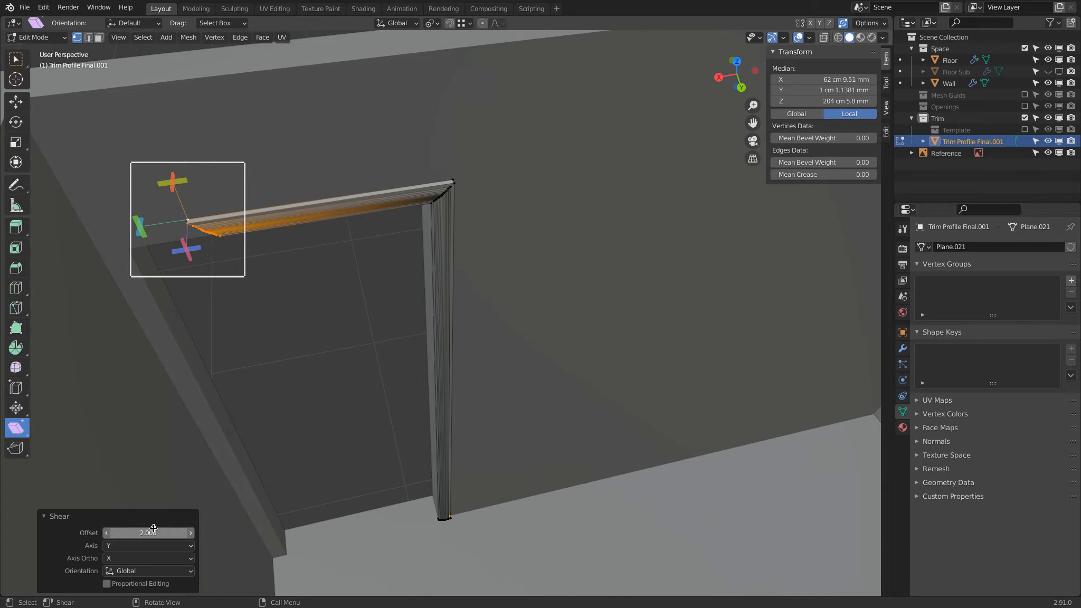
# Move the sheared end along X to the doorway's far corner, at a local X of about 84.8 cm
pyautogui.click(24, 101)
pyautogui.moveTo(143, 226); pyautogui.dragTo(21, 245)
pyautogui.moveTo(191, 253); pyautogui.dragTo(171, 177, button='middle')
pyautogui.keyDown('shift'); pyautogui.moveTo(172, 177); pyautogui.dragTo(288, 401, button='middle'); pyautogui.keyUp('shift')
pyautogui.moveTo(288, 301); pyautogui.dragTo(282, 250, button='middle')
pyautogui.scroll(2, 281, 250)
pyautogui.moveTo(157, 224); pyautogui.dragTo(241, 239)
# Extrude the mitred end about 109 cm downward along Z to start the second leg
pyautogui.scroll(-3, 246, 244)
pyautogui.keyDown('shift'); pyautogui.moveTo(348, 318); pyautogui.dragTo(394, 278, button='middle'); pyautogui.keyUp('shift')
pyautogui.press('g')
pyautogui.press('z')
pyautogui.click(402, 450)
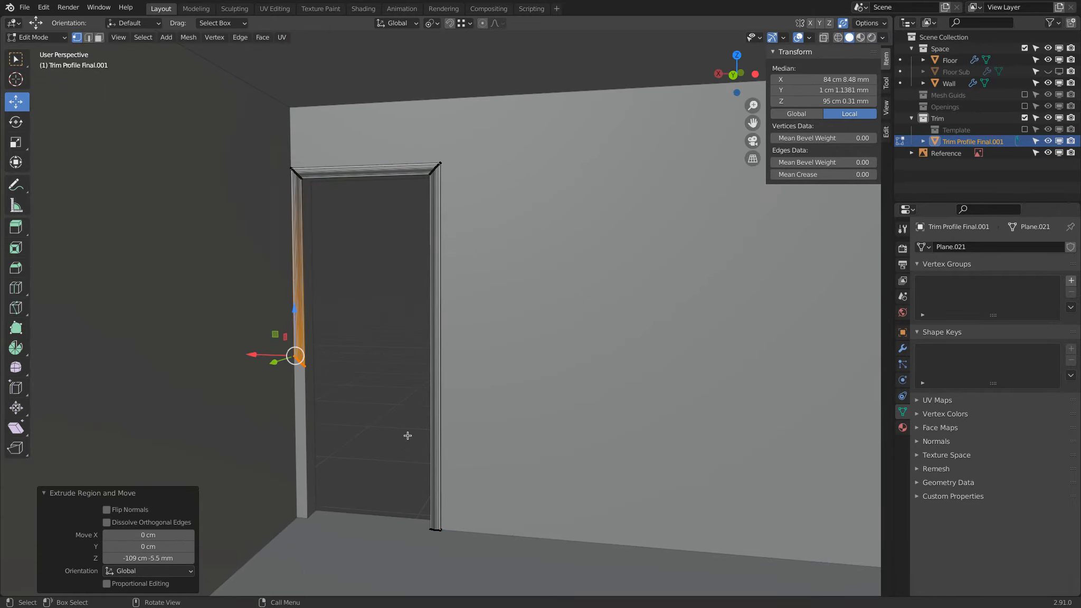
# Flatten the second leg's end with Z scale 0, lower it to local Z 0 cm at the floor, and return to Object Mode
pyautogui.press('s')
pyautogui.press('z')
pyautogui.press('0')
pyautogui.press('Return')
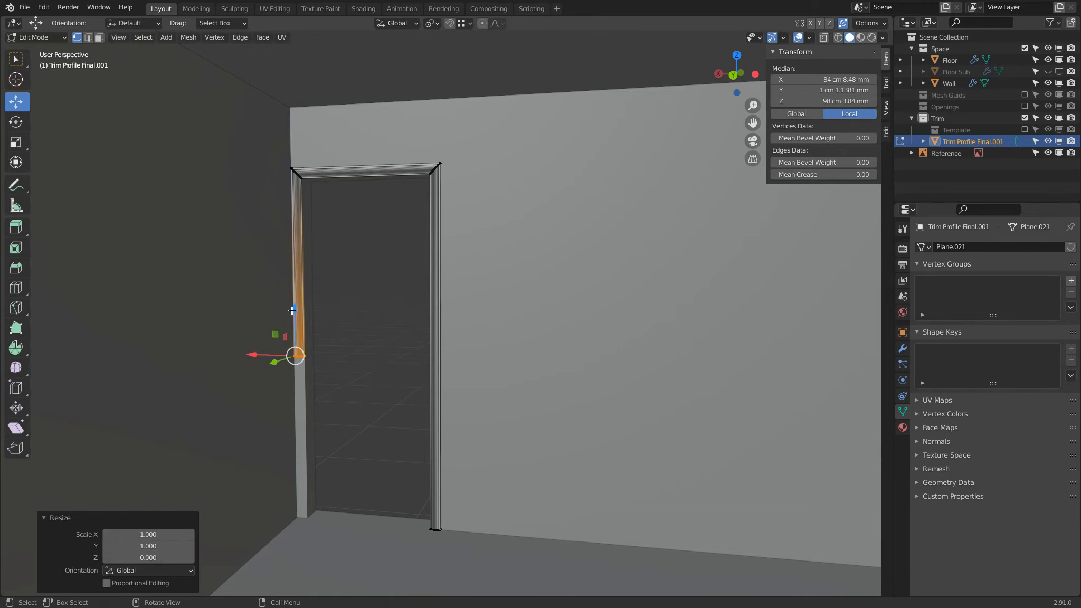
pyautogui.moveTo(293, 310); pyautogui.dragTo(430, 528)
pyautogui.moveTo(333, 426); pyautogui.dragTo(382, 384, button='middle')
pyautogui.press('Tab')
pyautogui.click(377, 456)
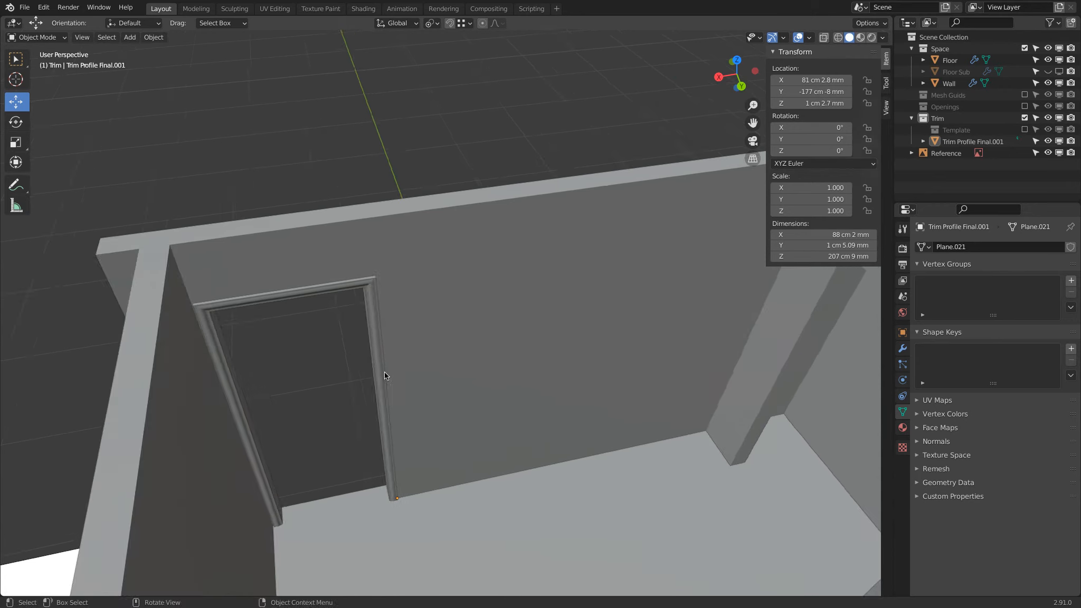
pyautogui.moveTo(371, 312); pyautogui.dragTo(364, 355, button='middle')
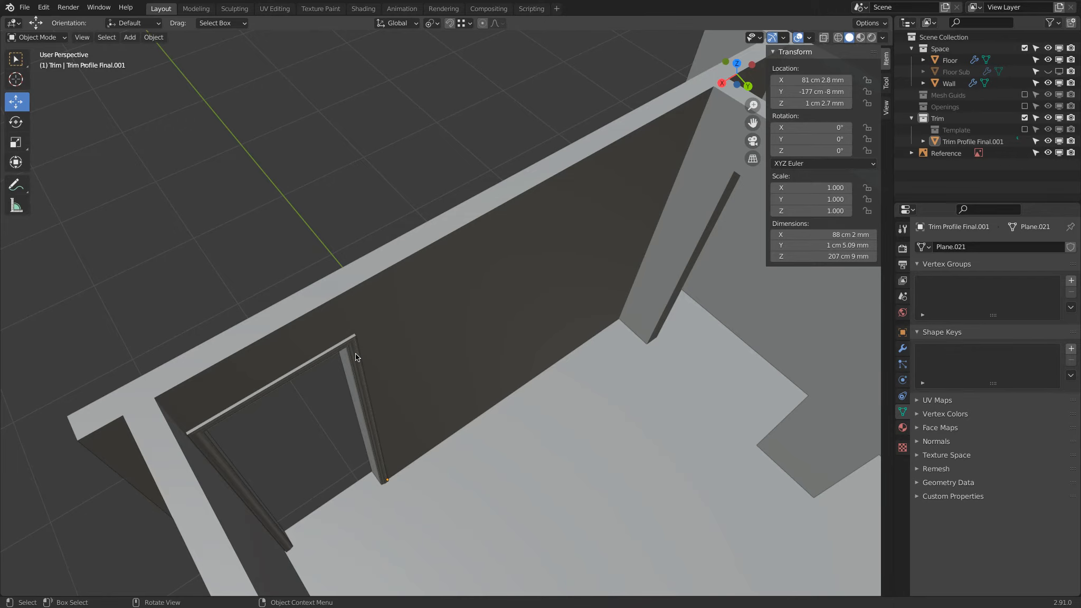
# Duplicate the finished door trim and place the copy inside the room at about X -120.7 cm, Y -114.5 cm
pyautogui.click(356, 357)
pyautogui.keyDown('shift'); pyautogui.moveTo(459, 337); pyautogui.dragTo(308, 361, button='middle'); pyautogui.keyUp('shift')
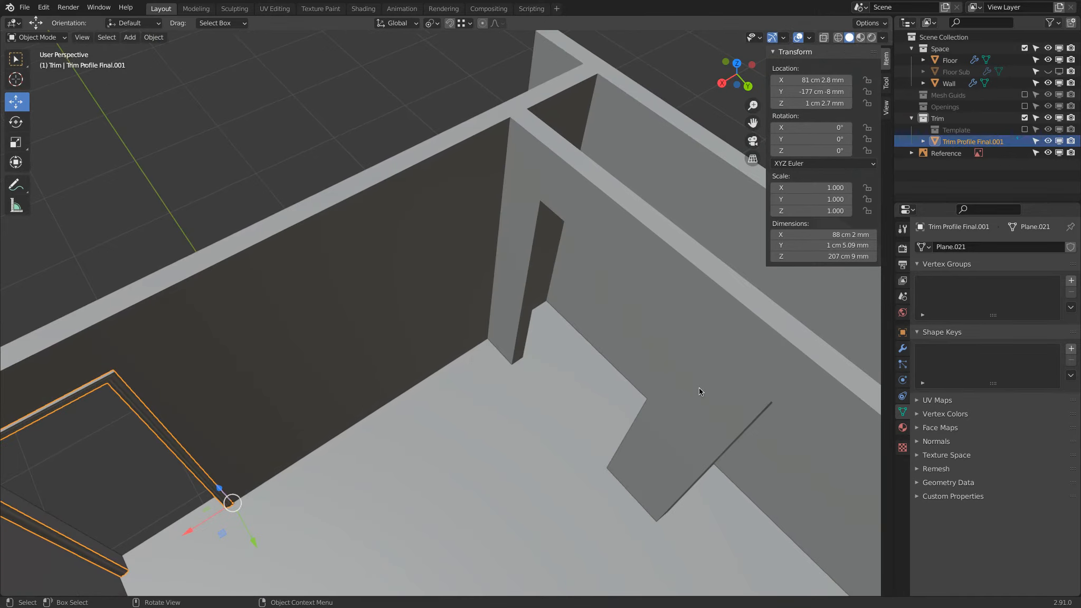
pyautogui.hotkey('shift', 'd')
pyautogui.rightClick(485, 389)
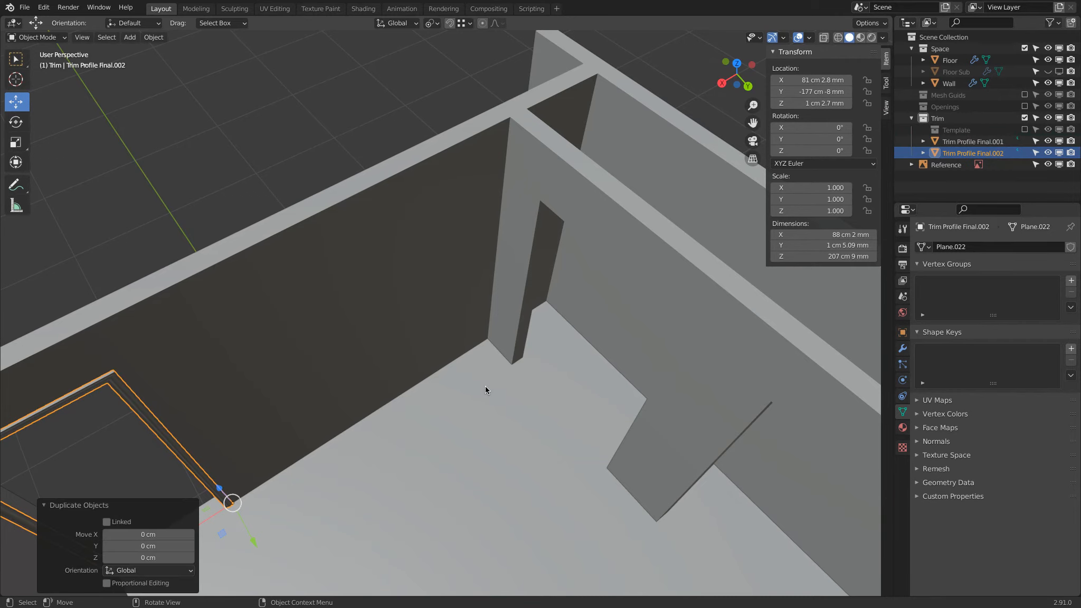
pyautogui.keyDown('shift'); pyautogui.moveTo(219, 523); pyautogui.dragTo(396, 417, button='middle'); pyautogui.keyUp('shift')
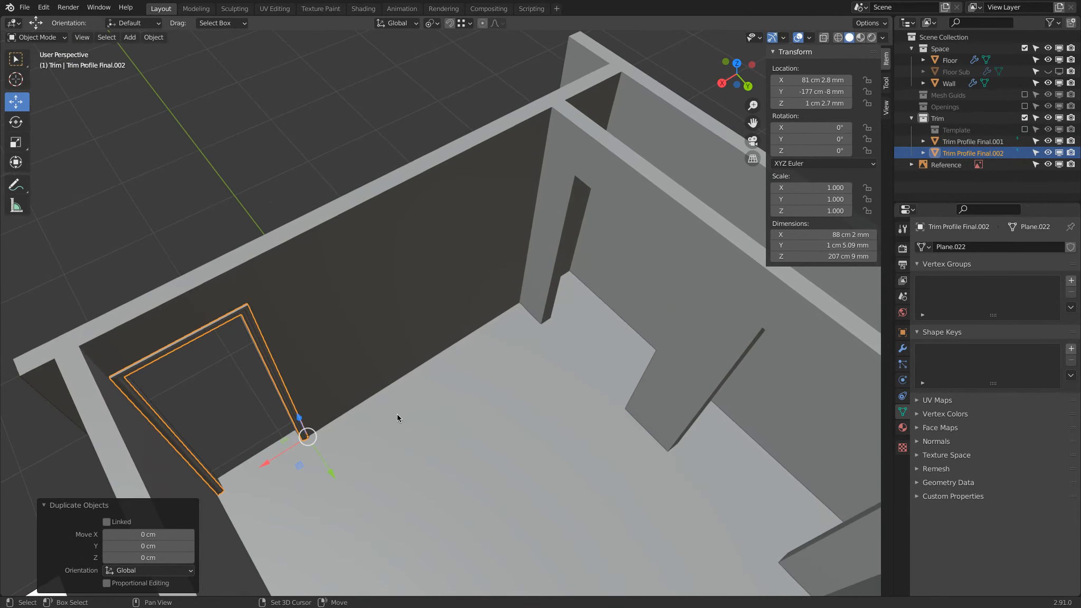
pyautogui.press('g')
pyautogui.press('x')
pyautogui.click(524, 440)
pyautogui.keyDown('shift'); pyautogui.moveTo(580, 387); pyautogui.dragTo(527, 428, button='middle'); pyautogui.keyUp('shift')
pyautogui.scroll(1, 529, 427)
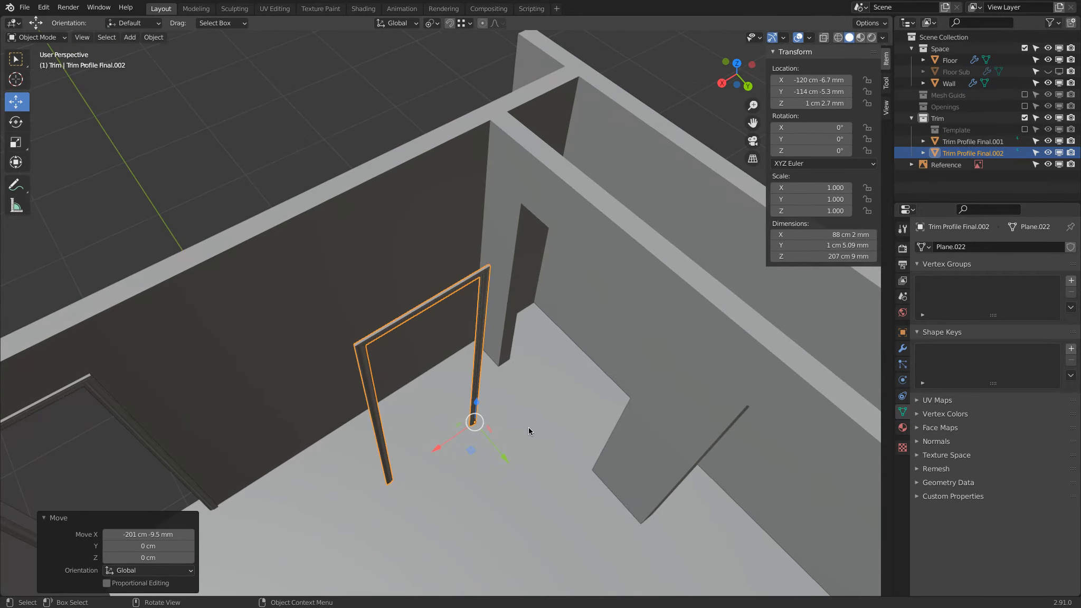
# Rotate the trim copy -90° about Z and move it along Y to about -26.3 cm, near the second opening
pyautogui.write('rz90')
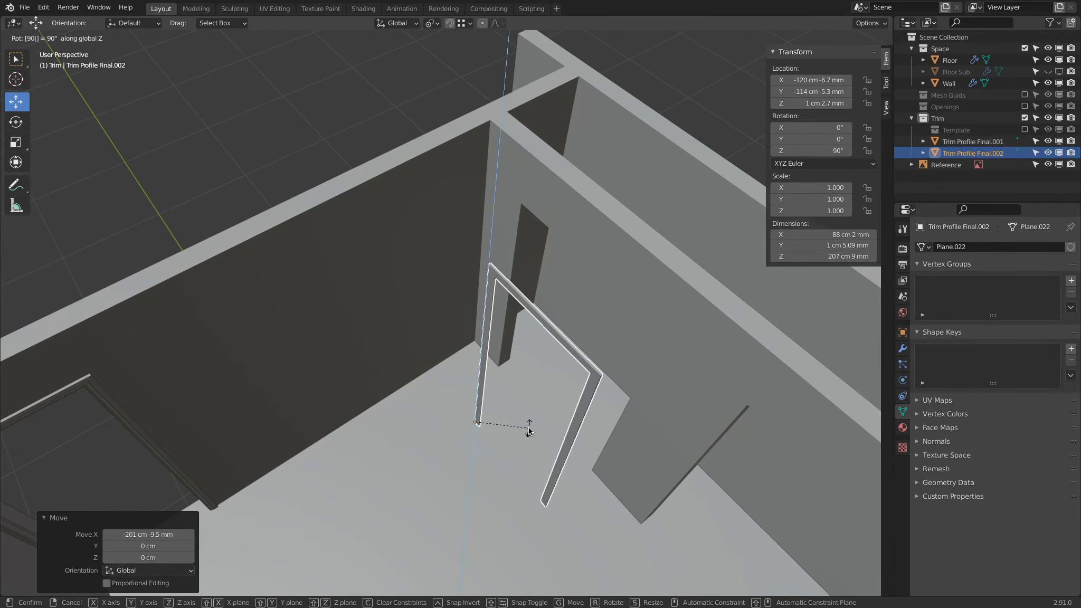
pyautogui.press('-')
pyautogui.press('Return')
pyautogui.moveTo(529, 428); pyautogui.dragTo(458, 442, button='middle')
pyautogui.moveTo(458, 443); pyautogui.dragTo(572, 445)
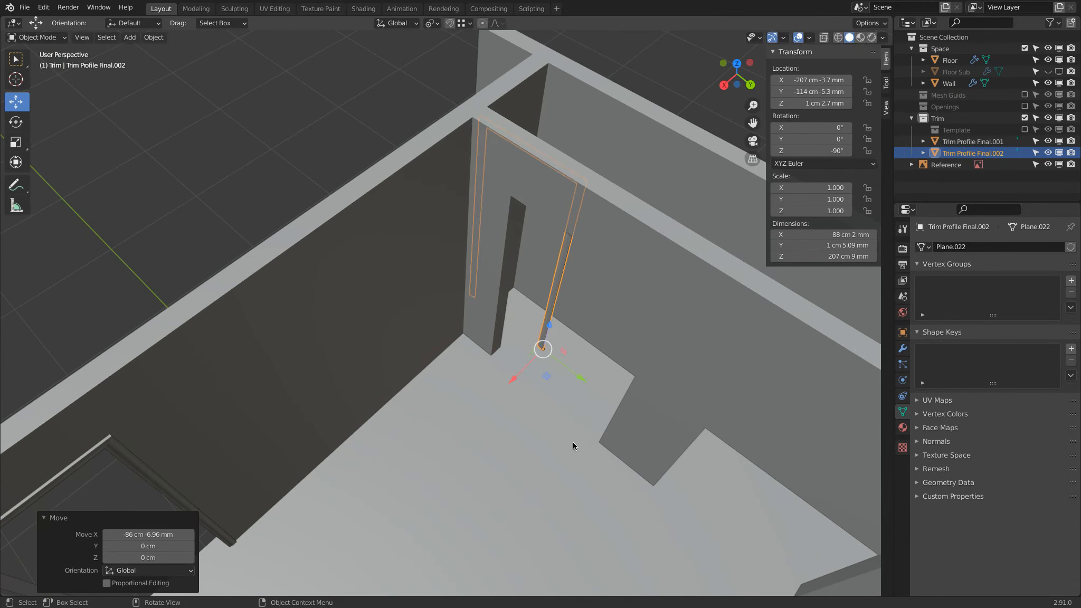
pyautogui.moveTo(581, 384); pyautogui.dragTo(613, 435)
# Move the trim copy along X against the second opening's wall, at about X -170.2 cm
pyautogui.press('g')
pyautogui.press('x')
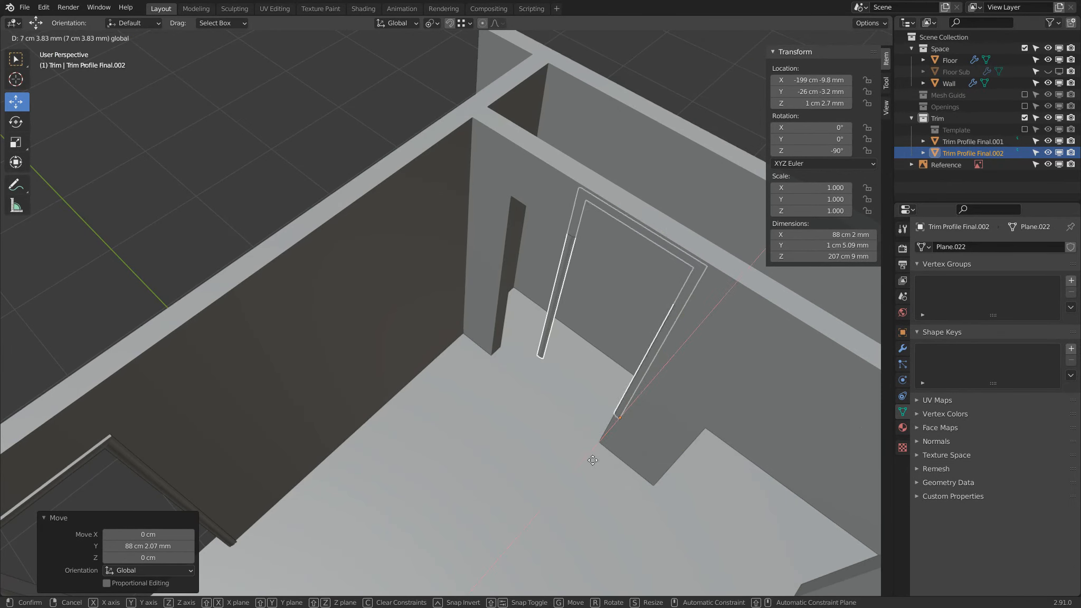
pyautogui.click(563, 499)
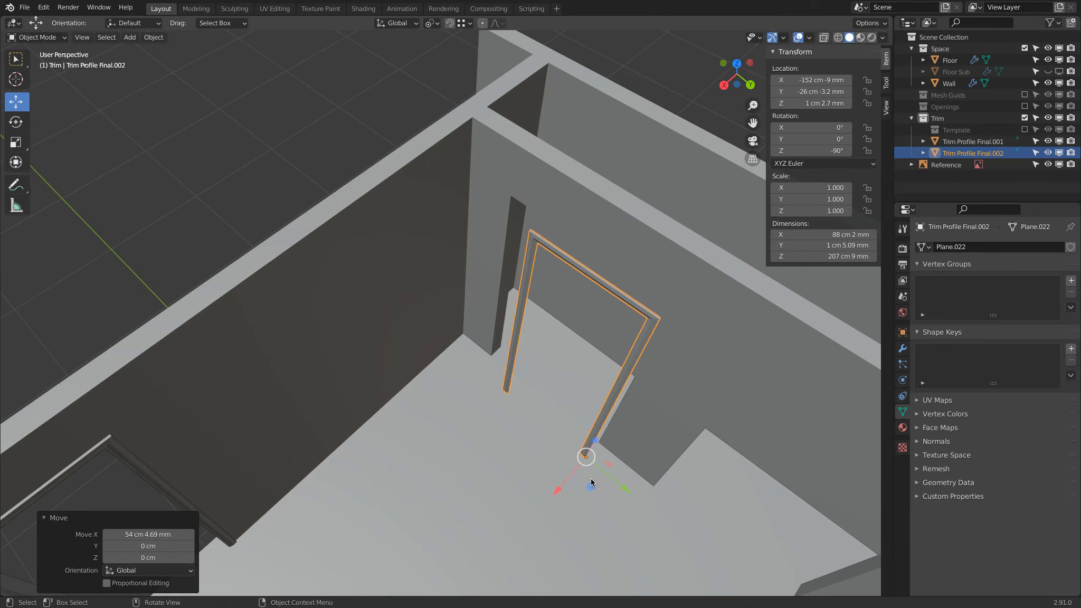
pyautogui.moveTo(629, 486); pyautogui.dragTo(616, 475, button='middle')
pyautogui.moveTo(537, 536); pyautogui.dragTo(559, 523)
pyautogui.moveTo(608, 479); pyautogui.dragTo(694, 473, button='middle')
pyautogui.moveTo(648, 405); pyautogui.dragTo(602, 395)
pyautogui.moveTo(602, 396)
pyautogui.mouseDown(button='middle')
pyautogui.moveTo(522, 366)
pyautogui.moveTo(587, 406)
pyautogui.moveTo(514, 371)
pyautogui.moveTo(581, 422)
pyautogui.moveTo(457, 410)
pyautogui.moveTo(497, 407)
pyautogui.moveTo(541, 371)
pyautogui.moveTo(531, 358)
pyautogui.moveTo(495, 444)
pyautogui.moveTo(463, 427)
pyautogui.moveTo(521, 338)
pyautogui.moveTo(507, 338)
pyautogui.moveTo(645, 353)
pyautogui.mouseUp(button='middle')
pyautogui.scroll(2, 625, 397)
# Enter Edit Mode on the trim copy with edge selection and wireframe shading
pyautogui.press('Tab')
pyautogui.hotkey('shift', 'z')
pyautogui.hotkey('shift', 'z')
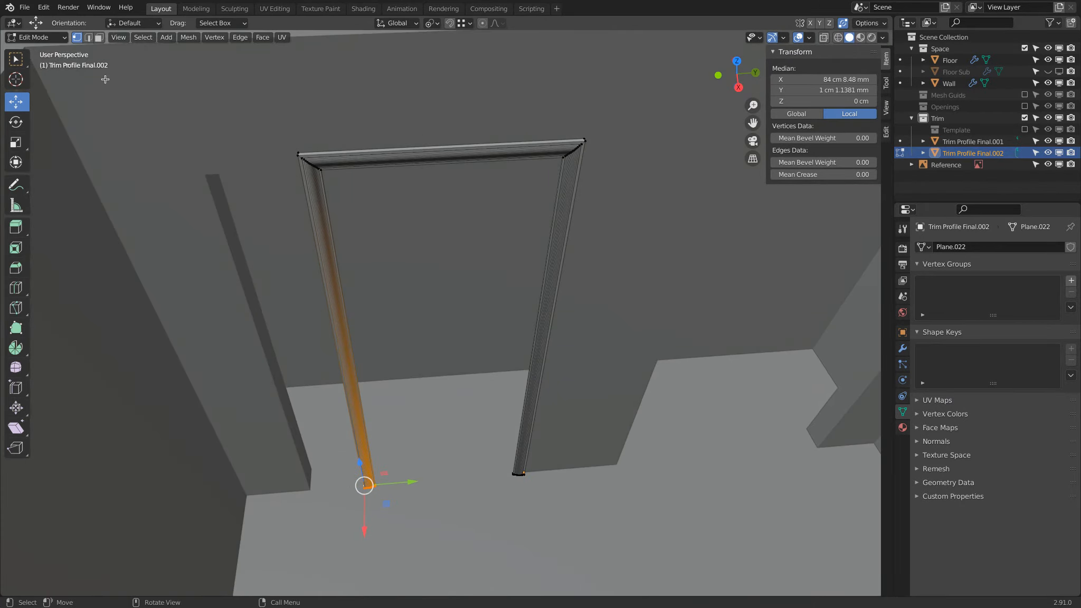
pyautogui.click(89, 40)
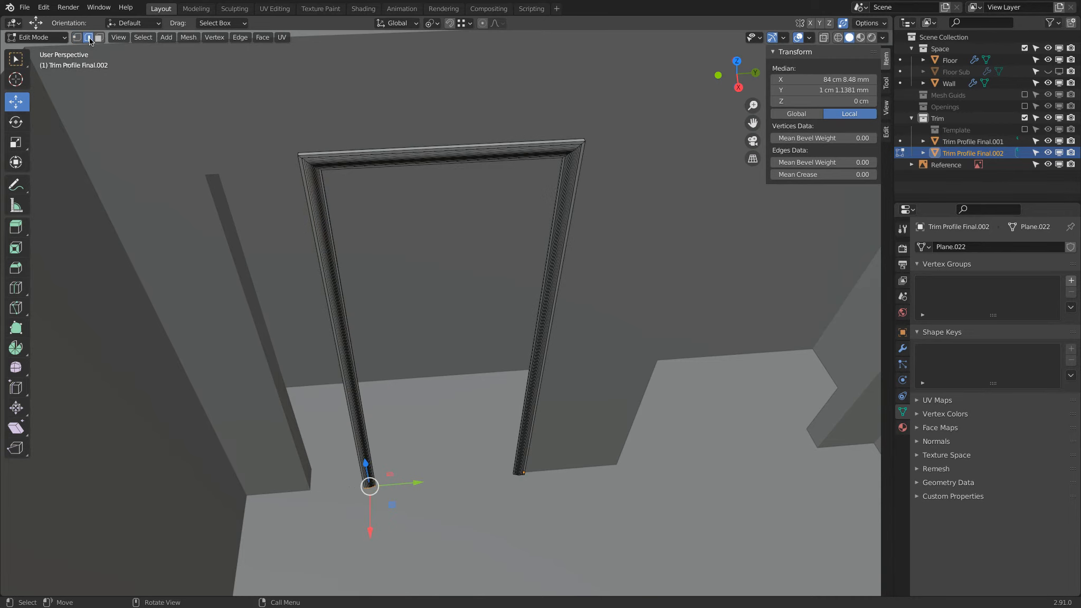
pyautogui.press('z')
pyautogui.click(317, 315)
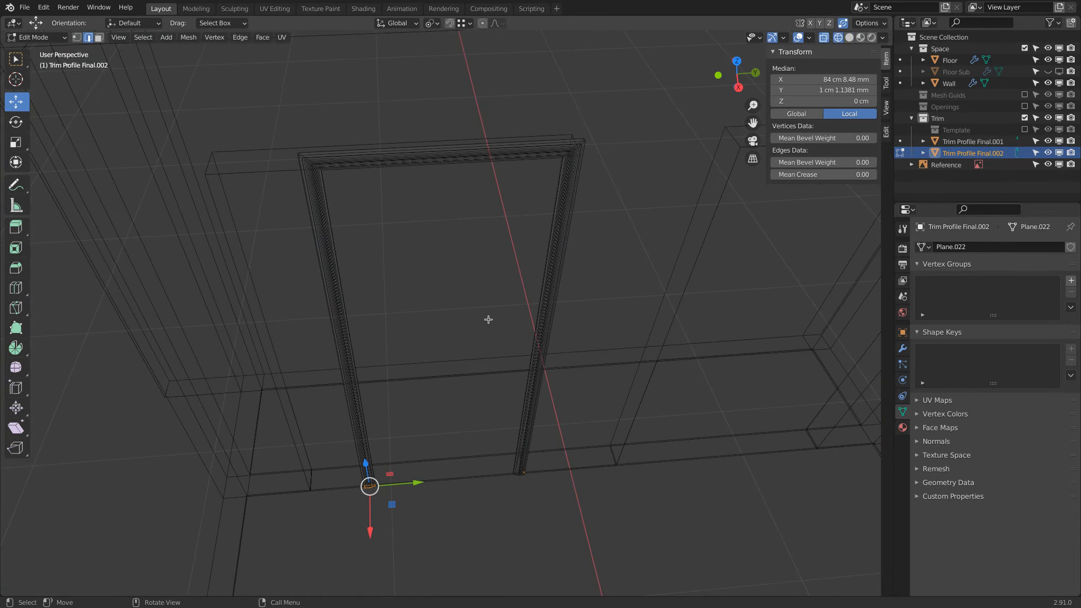
# Box-select the trim copy's leg beside its origin and move it outward along Y, to a local X of about -2.6 cm
pyautogui.press('a')
pyautogui.press('a')
pyautogui.press('b')
pyautogui.moveTo(479, 266); pyautogui.dragTo(523, 471)
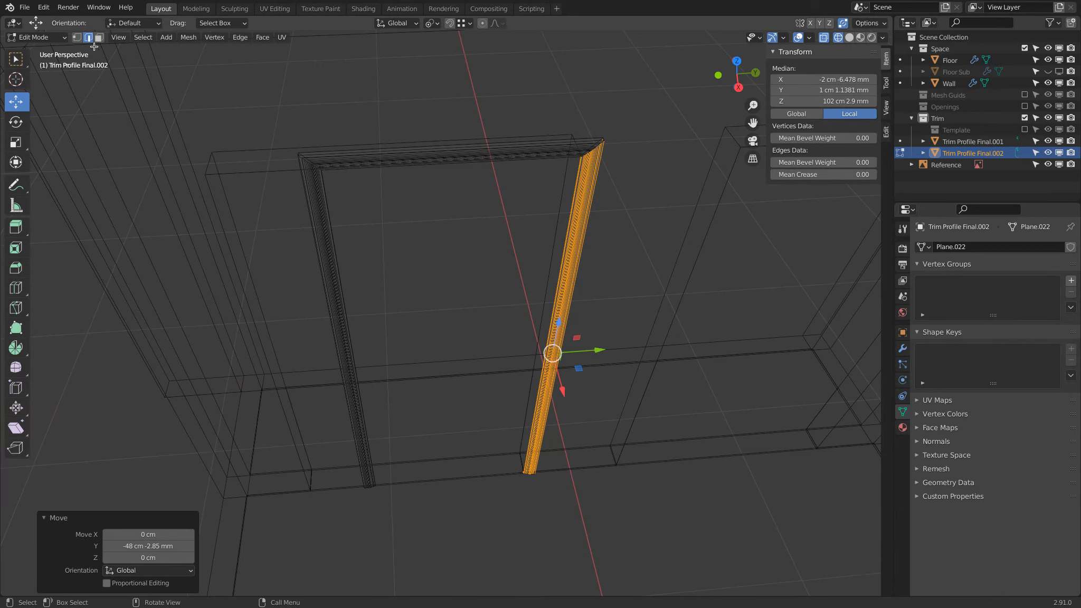
# Set snapping to Edge, box-select the opposite leg and move it along Y to the opening's other side, making the trim about 129.5 cm wide
pyautogui.click(464, 23)
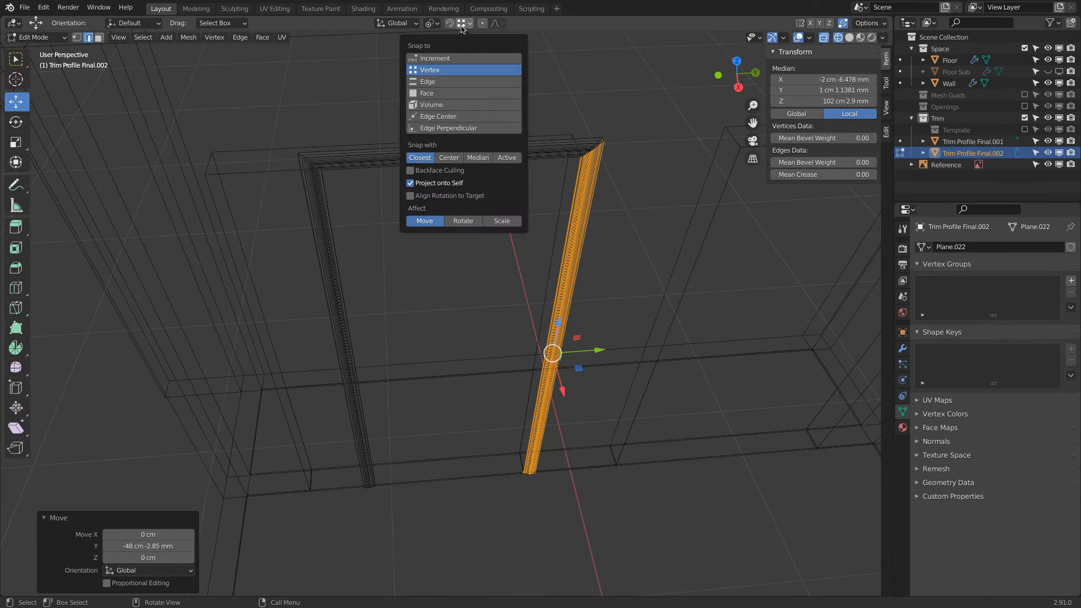
pyautogui.click(440, 83)
pyautogui.hotkey('alt', 'a')
pyautogui.press('b')
pyautogui.moveTo(379, 255); pyautogui.dragTo(305, 304)
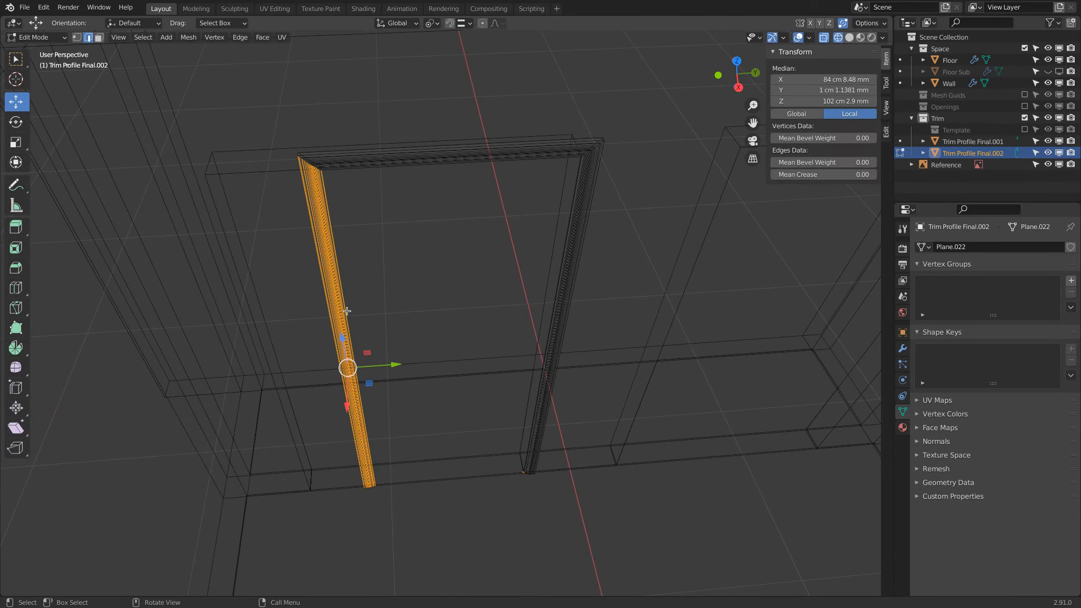
pyautogui.moveTo(394, 361)
pyautogui.mouseDown()
pyautogui.moveTo(205, 379)
pyautogui.moveTo(222, 368)
pyautogui.moveTo(248, 300)
pyautogui.mouseUp()
pyautogui.moveTo(299, 302); pyautogui.dragTo(292, 243, button='middle')
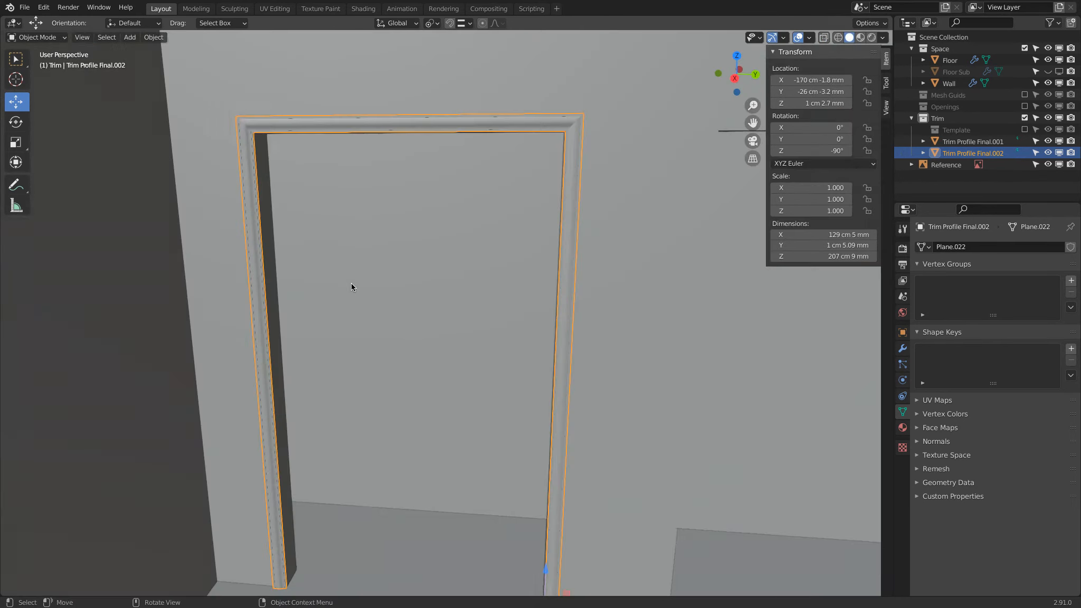
pyautogui.moveTo(351, 285); pyautogui.dragTo(362, 250, button='middle')
pyautogui.hotkey('alt', 'a')
pyautogui.click(421, 191)
pyautogui.keyDown('alt'); pyautogui.middleClick(369, 212); pyautogui.keyUp('alt')
pyautogui.hotkey('alt', 'd')
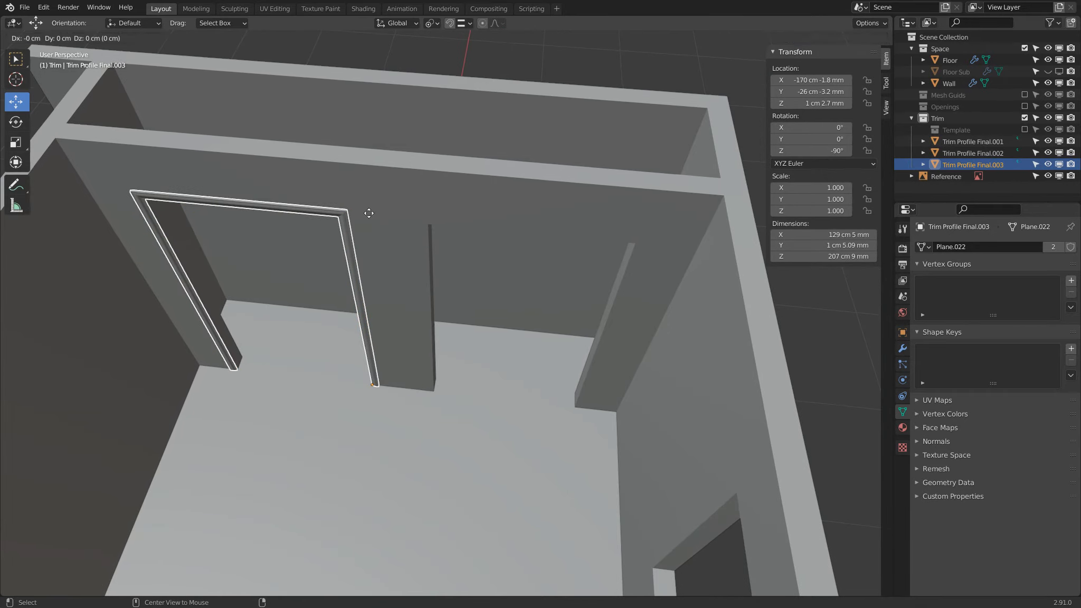
pyautogui.rightClick(368, 212)
pyautogui.moveTo(369, 212); pyautogui.dragTo(404, 236, button='middle')
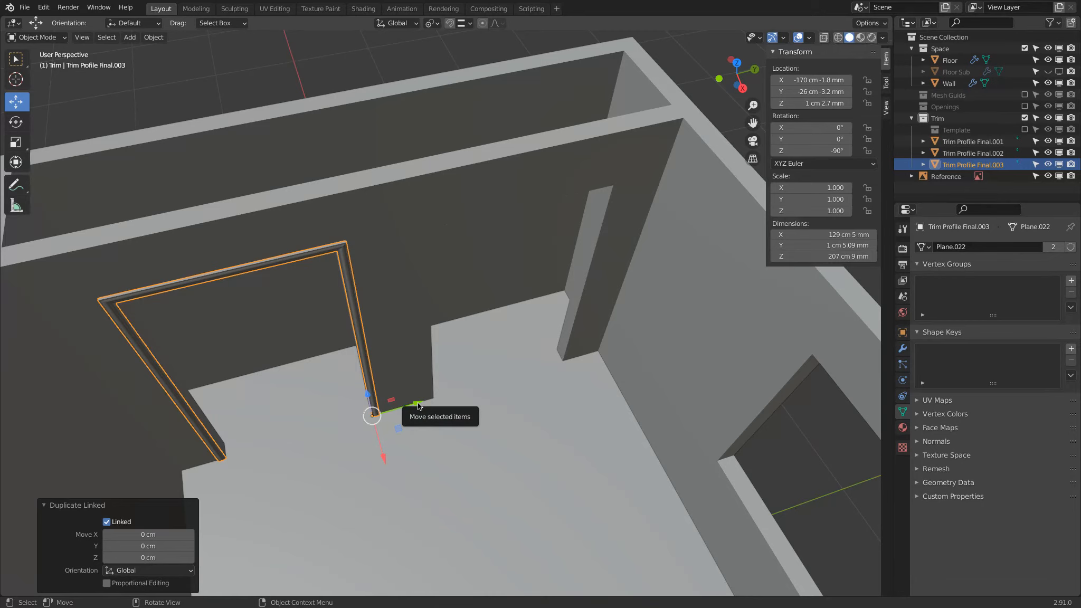
pyautogui.moveTo(417, 405); pyautogui.dragTo(602, 345)
pyautogui.scroll(3, 603, 344)
pyautogui.keyDown('shift'); pyautogui.moveTo(603, 341); pyautogui.dragTo(439, 298, button='middle'); pyautogui.keyUp('shift')
pyautogui.scroll(3, 441, 300)
pyautogui.moveTo(517, 342); pyautogui.dragTo(460, 326)
pyautogui.moveTo(519, 295); pyautogui.dragTo(514, 295)
pyautogui.rightClick(514, 294)
pyautogui.scroll(-3, 514, 294)
pyautogui.press('x')
pyautogui.click(514, 295)
pyautogui.scroll(-3, 514, 294)
pyautogui.keyDown('shift'); pyautogui.moveTo(514, 295); pyautogui.dragTo(598, 269, button='middle'); pyautogui.keyUp('shift')
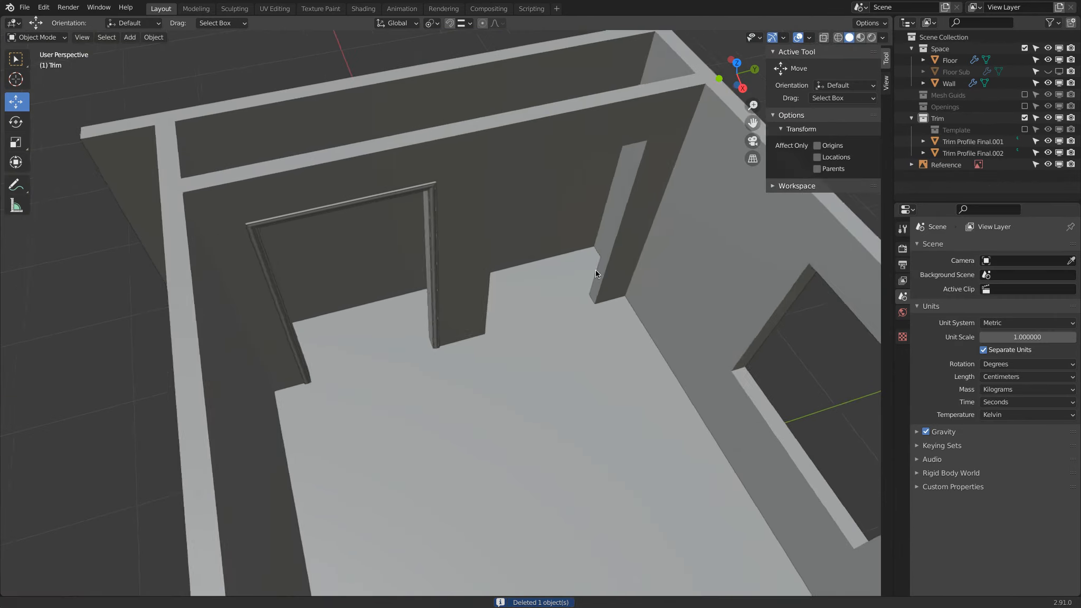
# In Edit Mode, snap the 3D cursor to the inner bottom corner vertex of the second opening's trim
pyautogui.scroll(4, 470, 343)
pyautogui.click(428, 361)
pyautogui.scroll(2, 408, 381)
pyautogui.moveTo(408, 381); pyautogui.dragTo(412, 413, button='middle')
pyautogui.press('Tab')
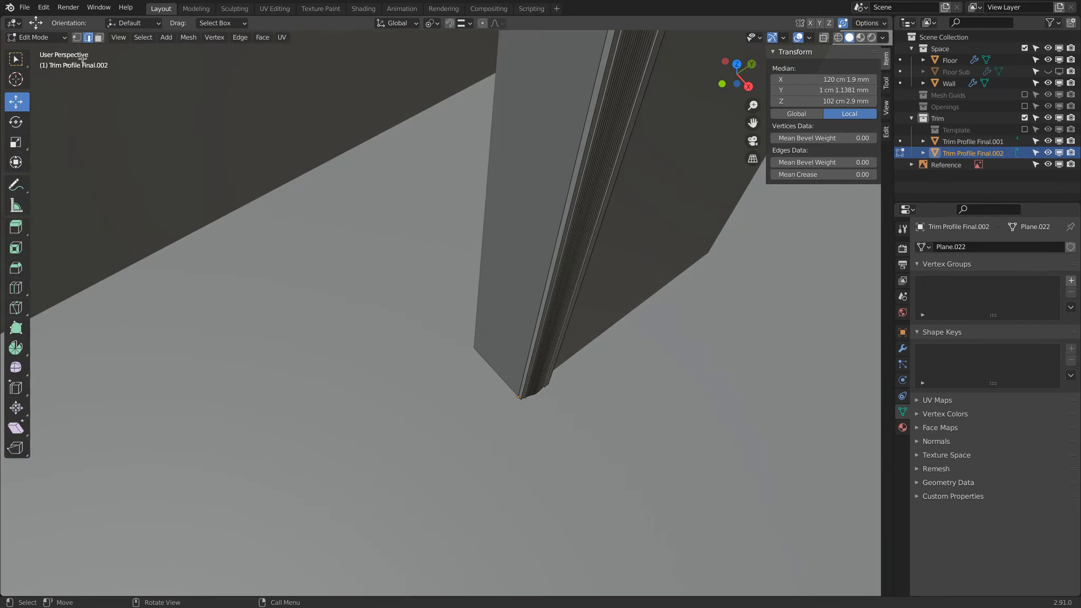
pyautogui.press('z')
pyautogui.click(509, 396)
pyautogui.press('z')
pyautogui.click(695, 404)
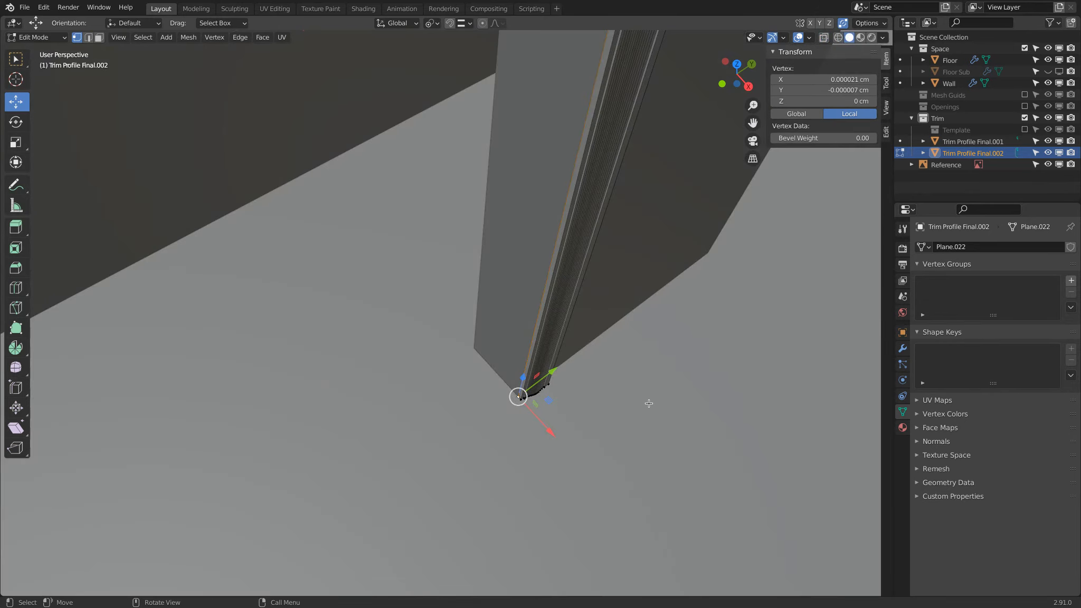
pyautogui.hotkey('shift', 's')
pyautogui.click(667, 472)
# Return to Object Mode and set the second opening's trim origin to the 3D cursor
pyautogui.press('Tab')
pyautogui.rightClick(561, 295)
pyautogui.moveTo(562, 295)
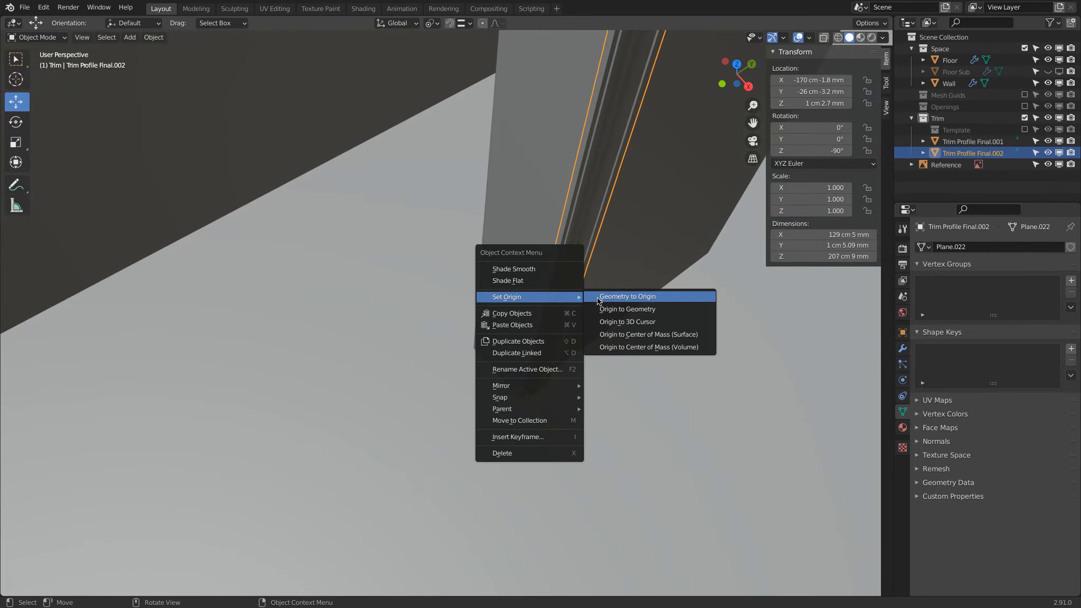
pyautogui.click(628, 322)
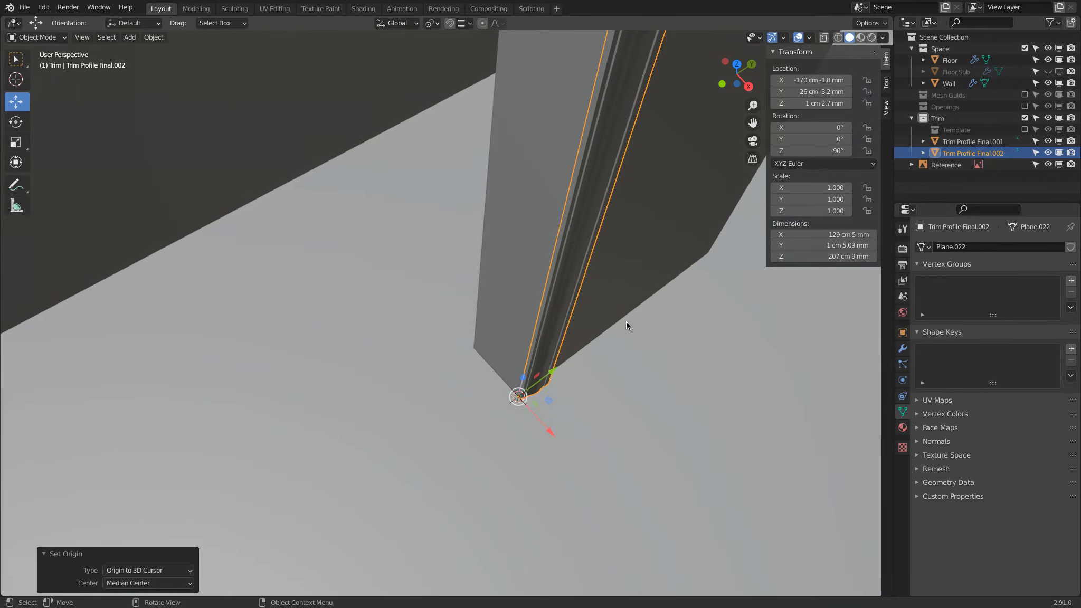
# Make a linked duplicate of the trim and place it freely near the neighbouring opening, at about X -116, Y 127, Z 33 cm
pyautogui.hscroll(5, 626, 322)
pyautogui.moveTo(444, 411); pyautogui.dragTo(356, 408, button='middle')
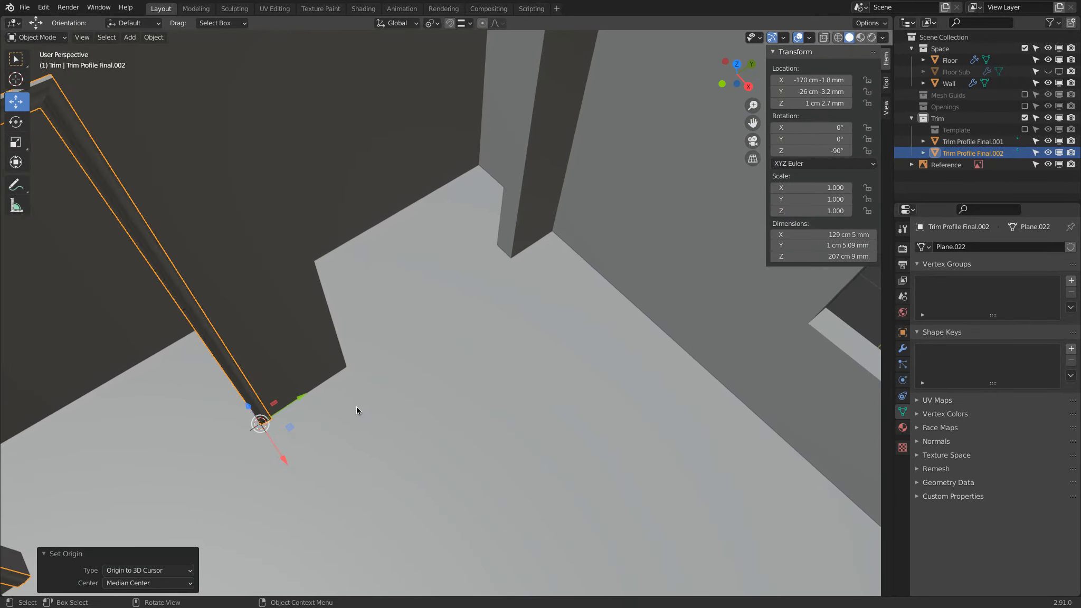
pyautogui.hotkey('alt', 'd')
pyautogui.click(575, 291)
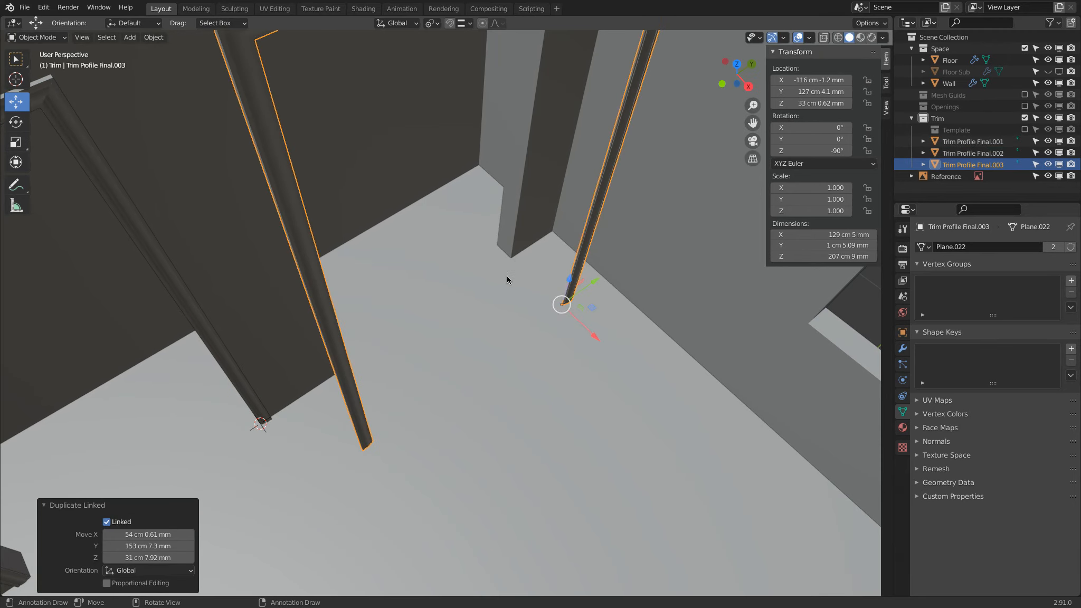
# Place the 3D cursor on the neighbouring opening's far bottom corner using Vertex snapping, and snap the linked trim copy to the cursor
pyautogui.click(18, 82)
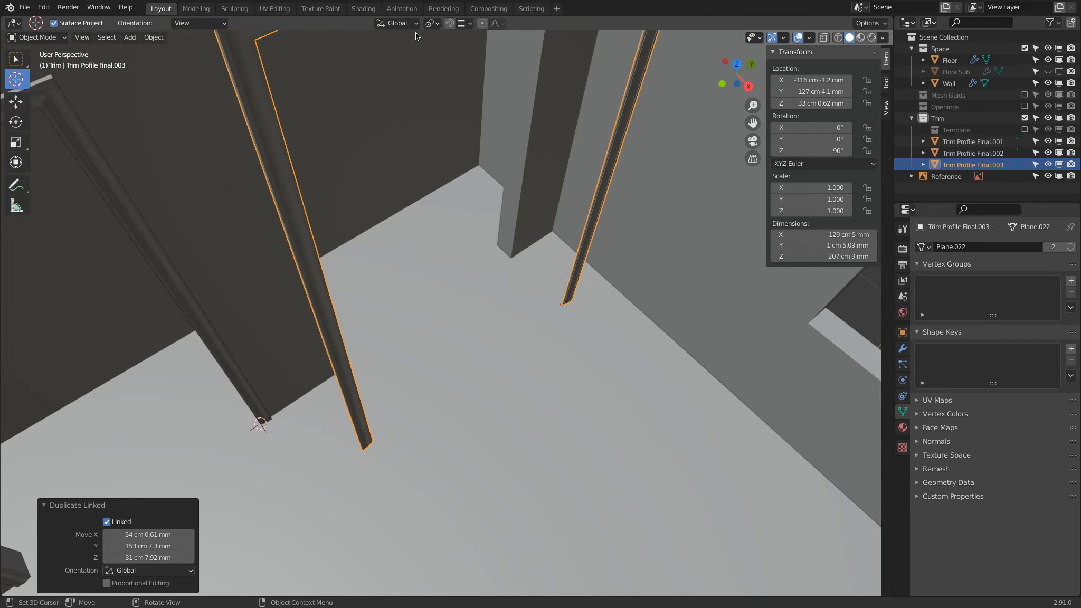
pyautogui.click(462, 23)
pyautogui.click(445, 71)
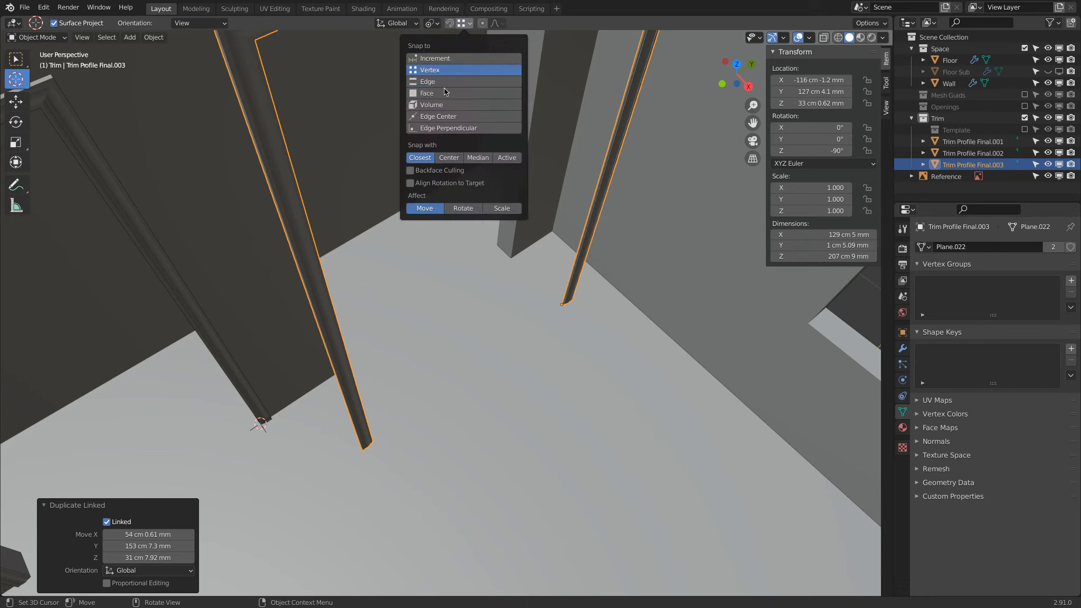
pyautogui.moveTo(538, 262)
pyautogui.mouseDown()
pyautogui.moveTo(504, 265)
pyautogui.moveTo(501, 244)
pyautogui.moveTo(527, 248)
pyautogui.mouseUp()
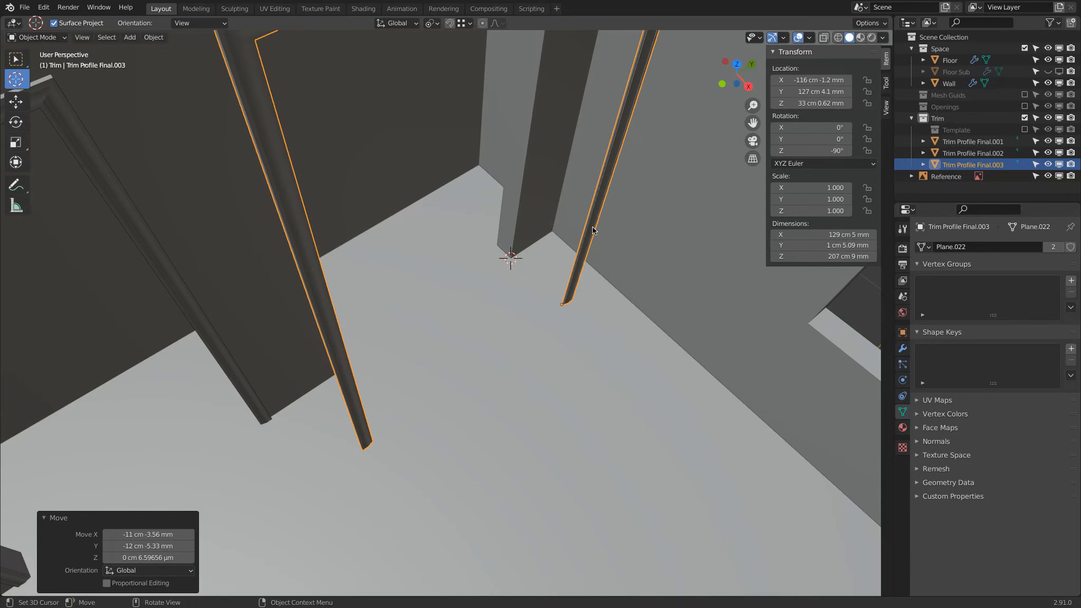
pyautogui.hotkey('shift', 's')
pyautogui.click(595, 165)
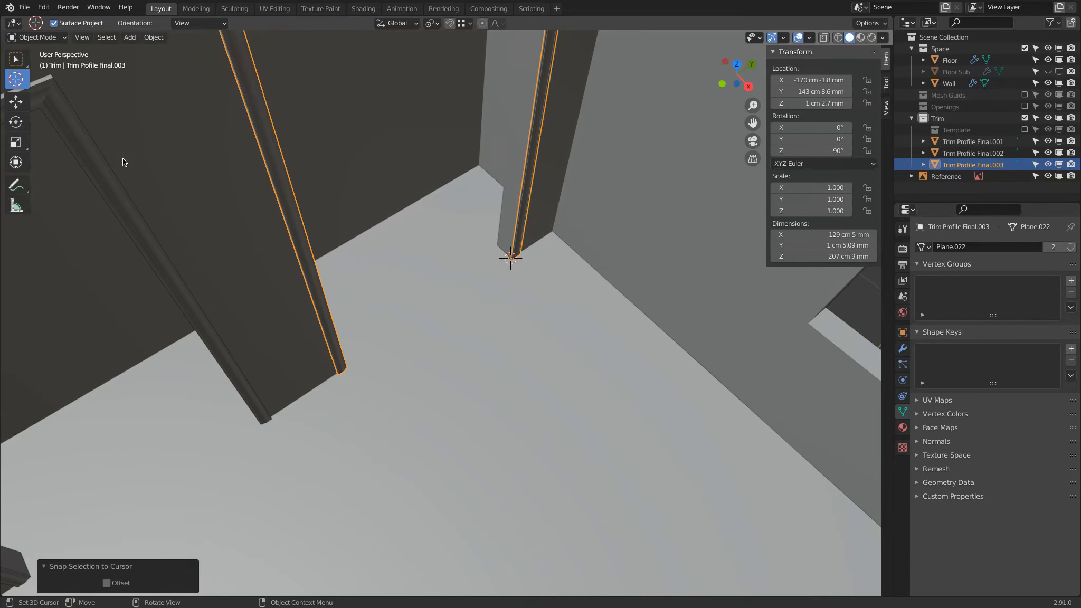
pyautogui.click(21, 61)
# Duplicate the first doorway's trim to about X -12.8, Y 65.7 cm and rotate the copy 180° about Z
pyautogui.scroll(-3, 378, 254)
pyautogui.press('a')
pyautogui.press('a')
pyautogui.moveTo(446, 285); pyautogui.dragTo(495, 506, button='middle')
pyautogui.click(107, 233)
pyautogui.scroll(-5, 117, 238)
pyautogui.press('KP_7')
pyautogui.hotkey('shift', 'd')
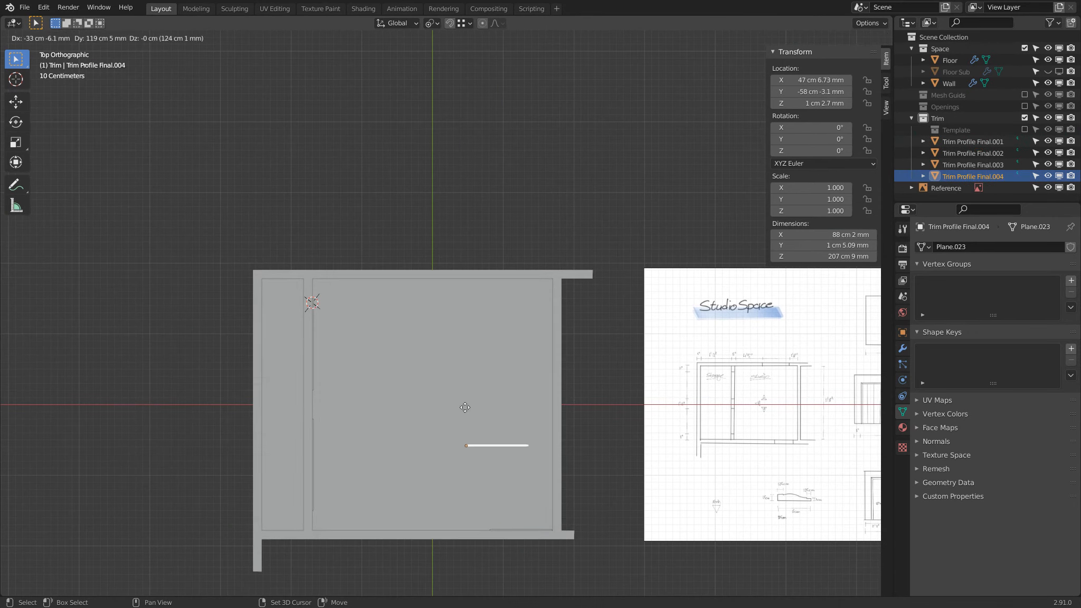
pyautogui.click(448, 360)
pyautogui.write('r180')
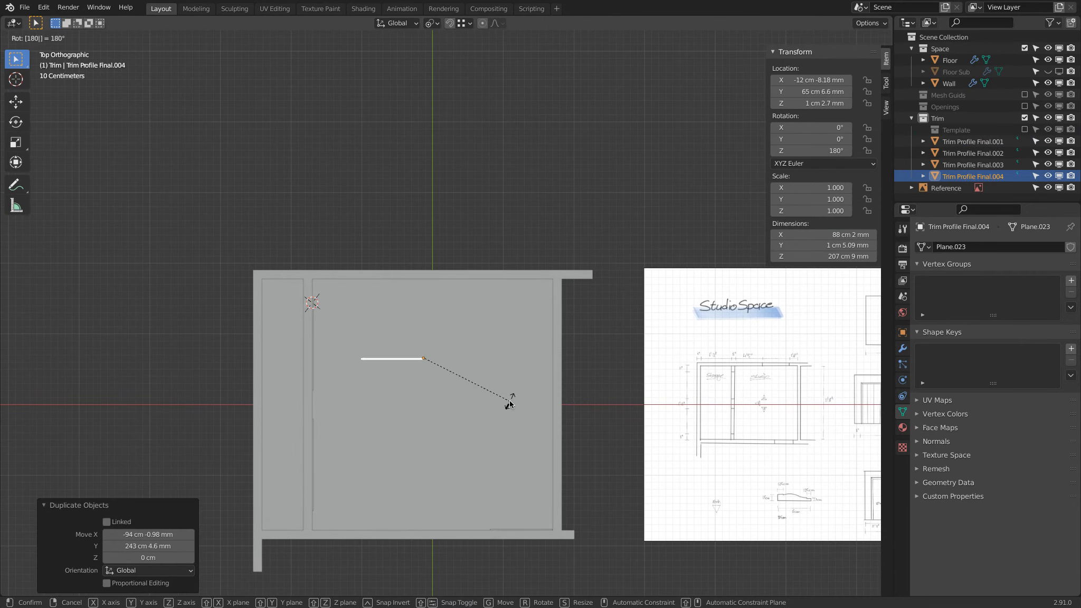
pyautogui.press('Return')
# Move the rotated trim copy along Y to the window wall, about Y 177.8 cm, and along X across the window, about X 85 cm
pyautogui.press('KP_1')
pyautogui.moveTo(509, 400); pyautogui.dragTo(499, 425, button='middle')
pyautogui.scroll(3, 433, 372)
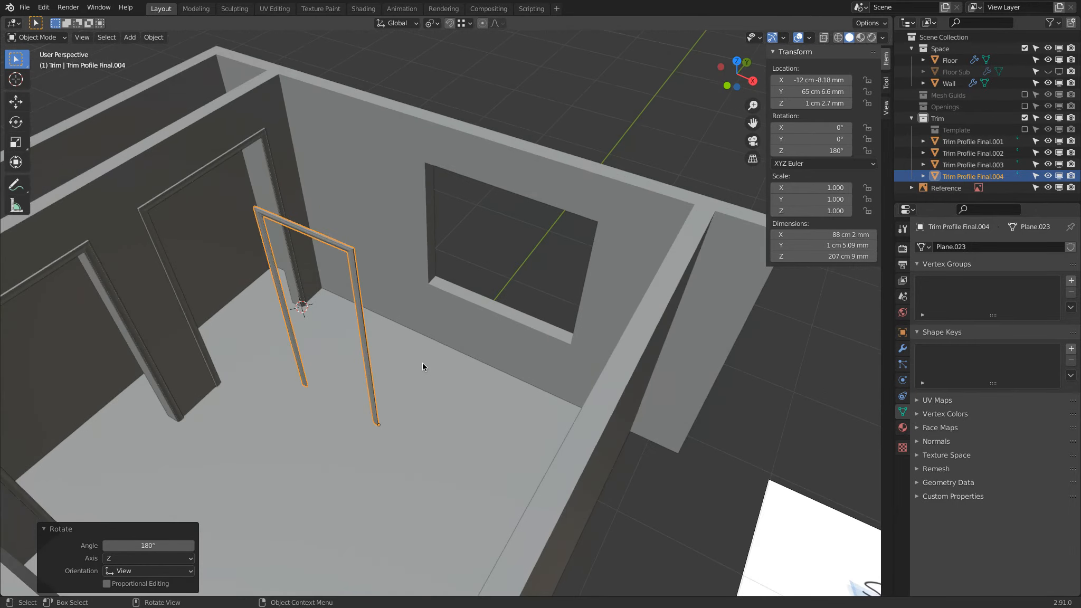
pyautogui.keyDown('shift'); pyautogui.moveTo(344, 345); pyautogui.dragTo(325, 399, button='middle'); pyautogui.keyUp('shift')
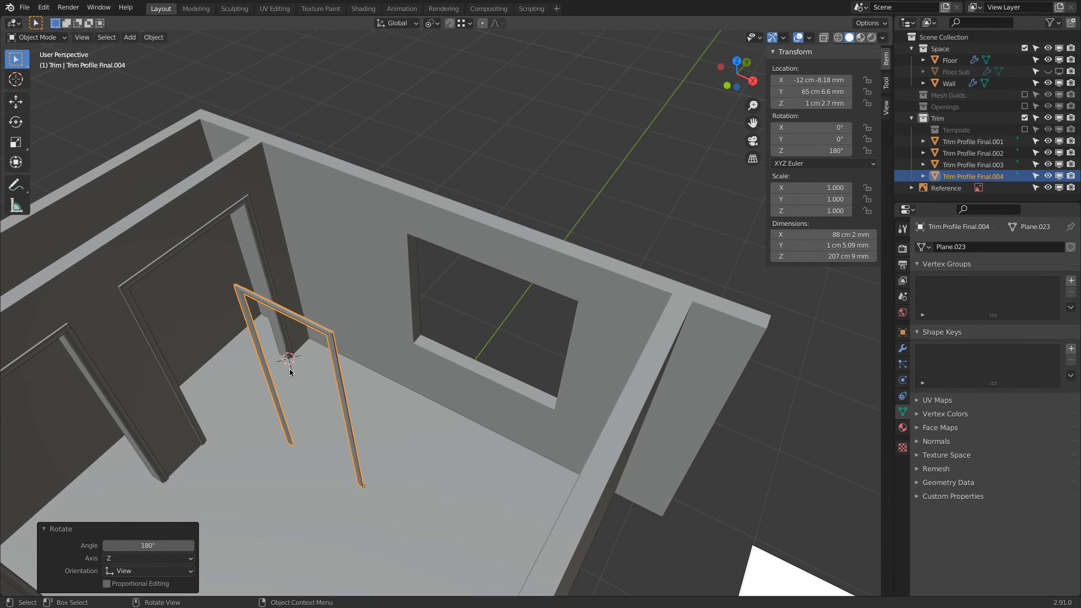
pyautogui.press('g')
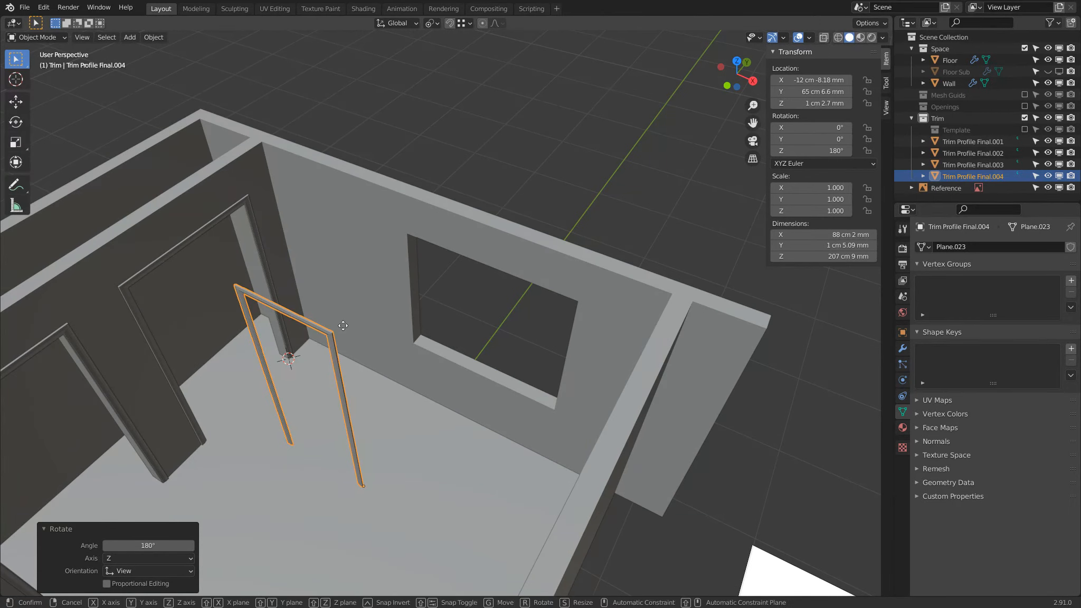
pyautogui.press('y')
pyautogui.click(409, 233)
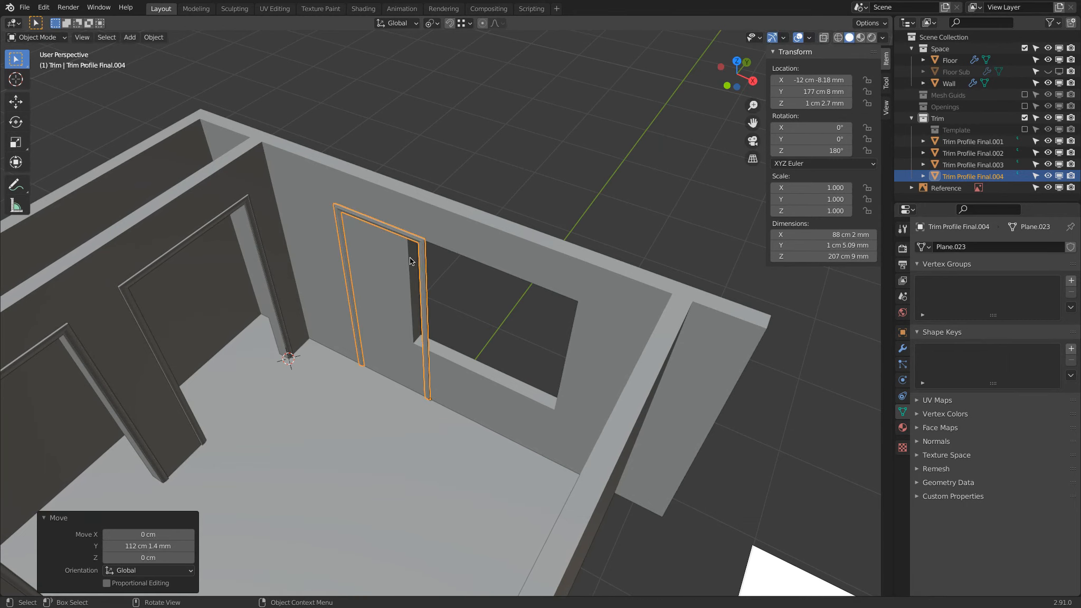
pyautogui.press('g')
pyautogui.press('x')
pyautogui.click(517, 262)
pyautogui.moveTo(517, 262); pyautogui.dragTo(552, 291, button='middle')
pyautogui.press('KP_7')
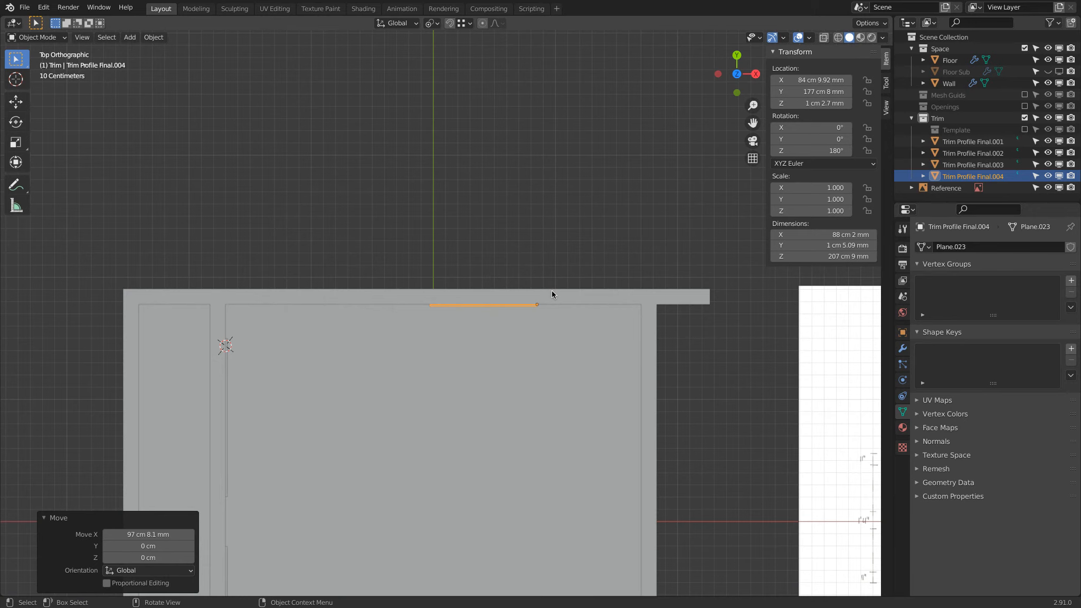
pyautogui.press('b')
pyautogui.moveTo(388, 259); pyautogui.dragTo(579, 341)
pyautogui.moveTo(564, 370); pyautogui.dragTo(563, 283, button='middle')
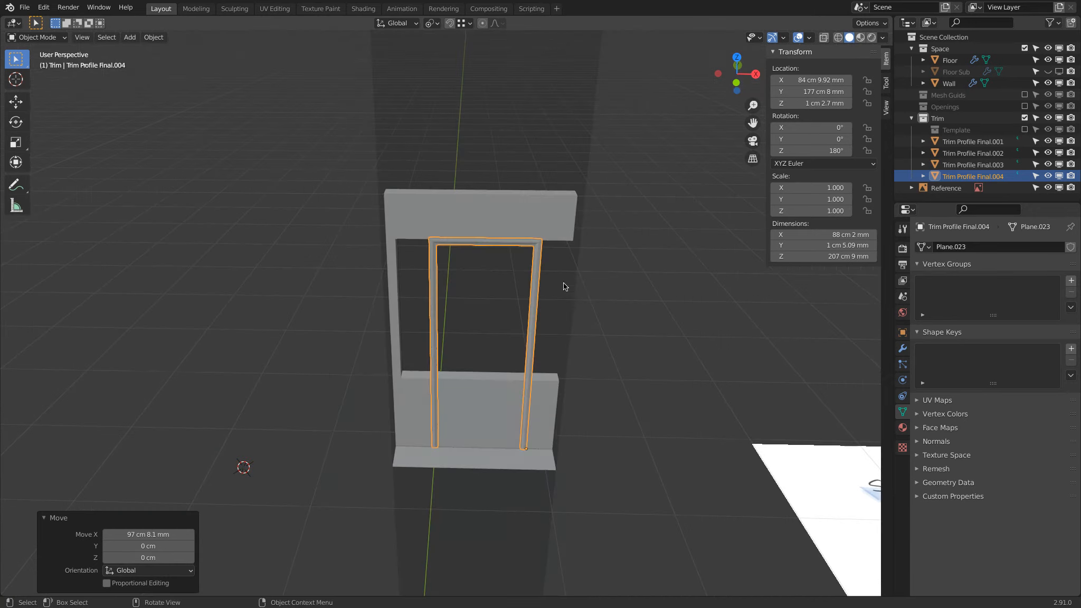
pyautogui.moveTo(577, 330); pyautogui.dragTo(434, 326, button='middle')
pyautogui.hotkey('ctrl', 's')
pyautogui.scroll(2, 434, 324)
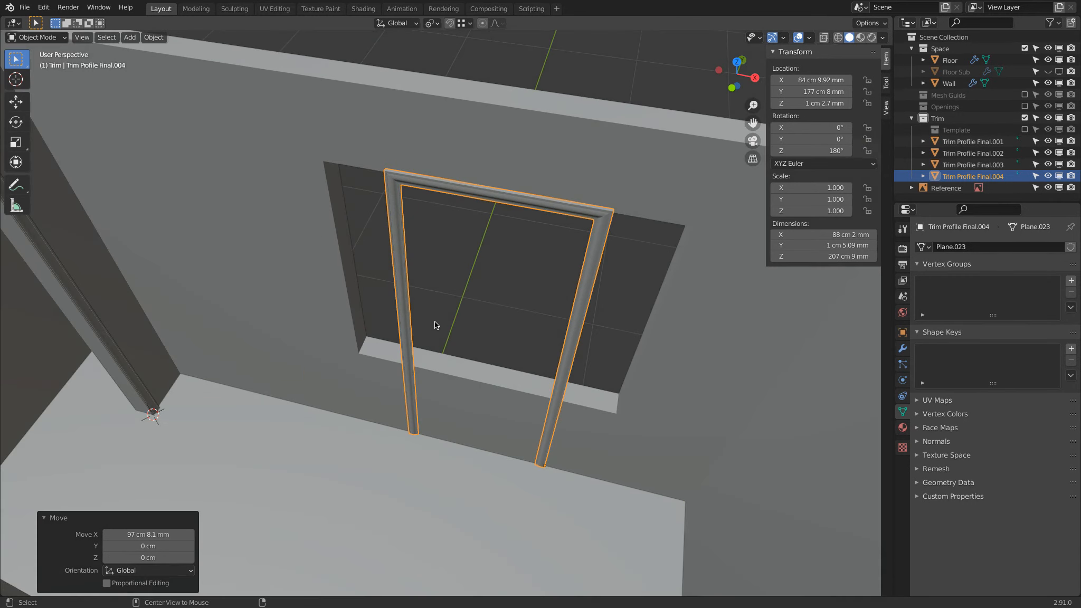
# From the top view, clip the viewport to a box around the window section of the wall
pyautogui.press('KP_7')
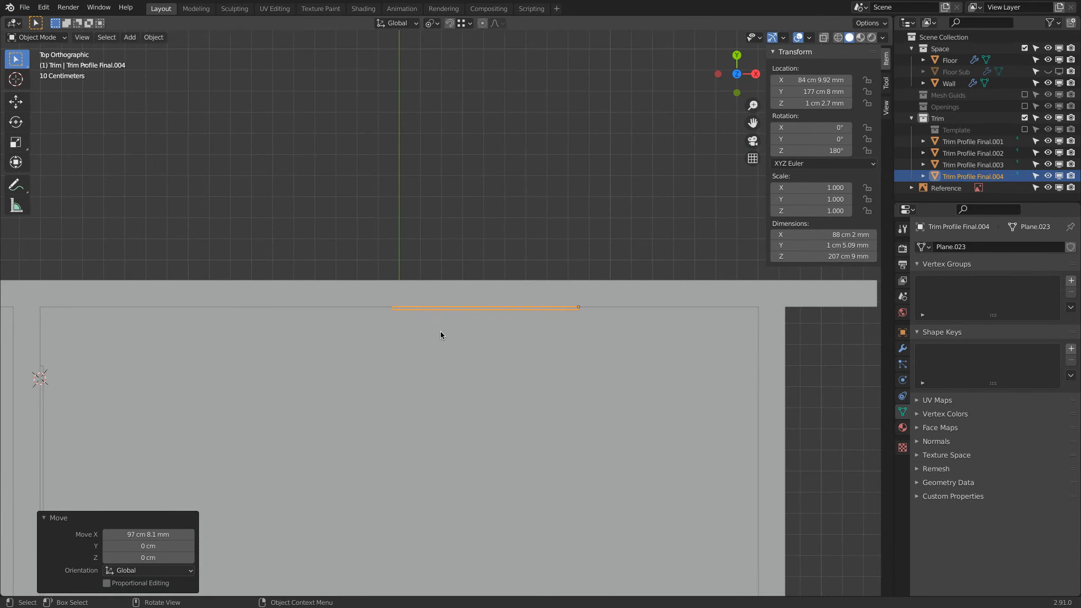
pyautogui.hotkey('alt', 'z')
pyautogui.press('b')
pyautogui.moveTo(285, 238)
pyautogui.mouseDown()
pyautogui.moveTo(599, 388)
pyautogui.moveTo(678, 388)
pyautogui.moveTo(673, 379)
pyautogui.mouseUp()
pyautogui.moveTo(661, 366)
pyautogui.mouseDown(button='middle')
pyautogui.moveTo(618, 317)
pyautogui.moveTo(621, 305)
pyautogui.mouseUp(button='middle')
pyautogui.hotkey('shift', 'z')
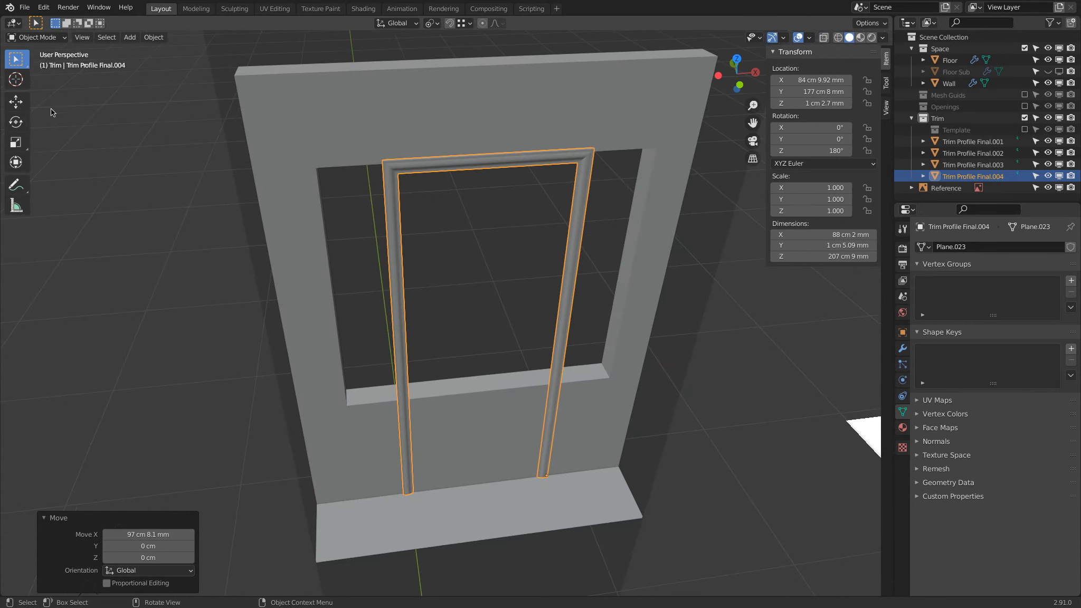
# Set snapping to Edge and enter Edit Mode on the window trim copy with edge selection
pyautogui.click(429, 24)
pyautogui.click(464, 23)
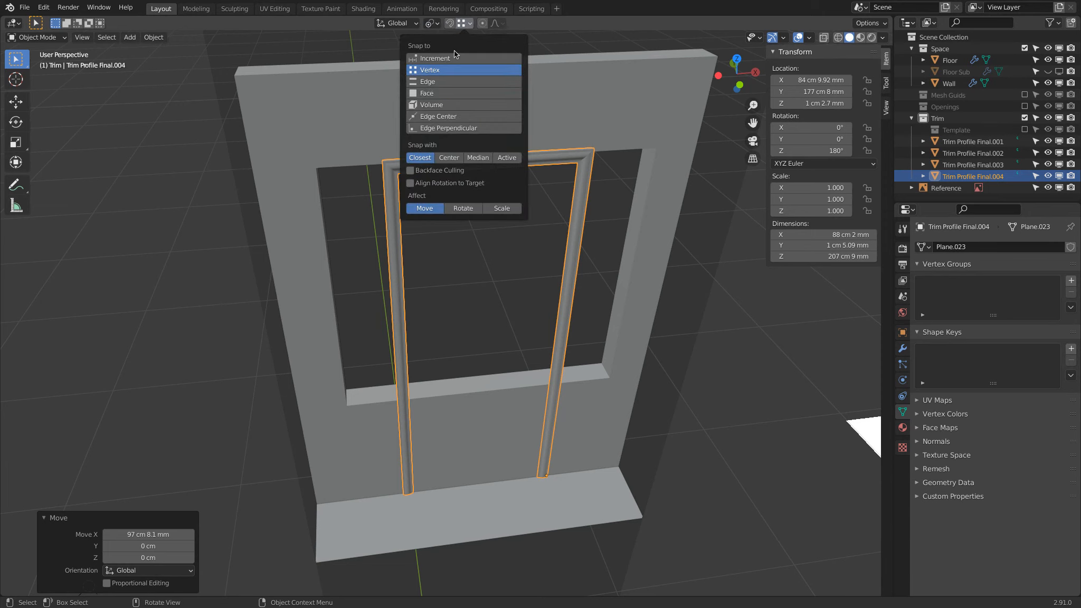
pyautogui.click(445, 82)
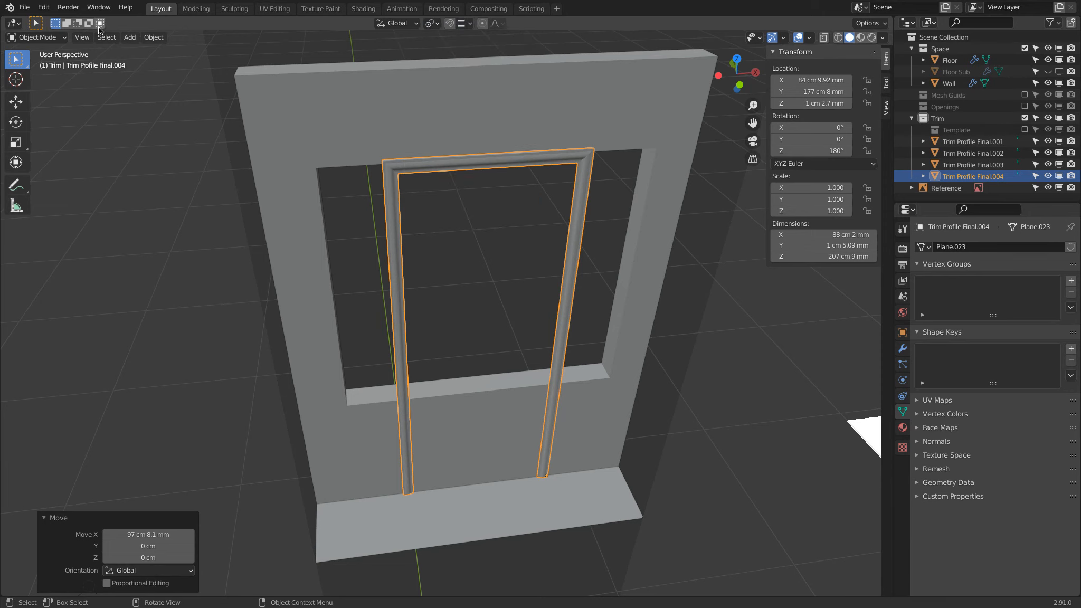
pyautogui.click(399, 184)
pyautogui.press('Tab')
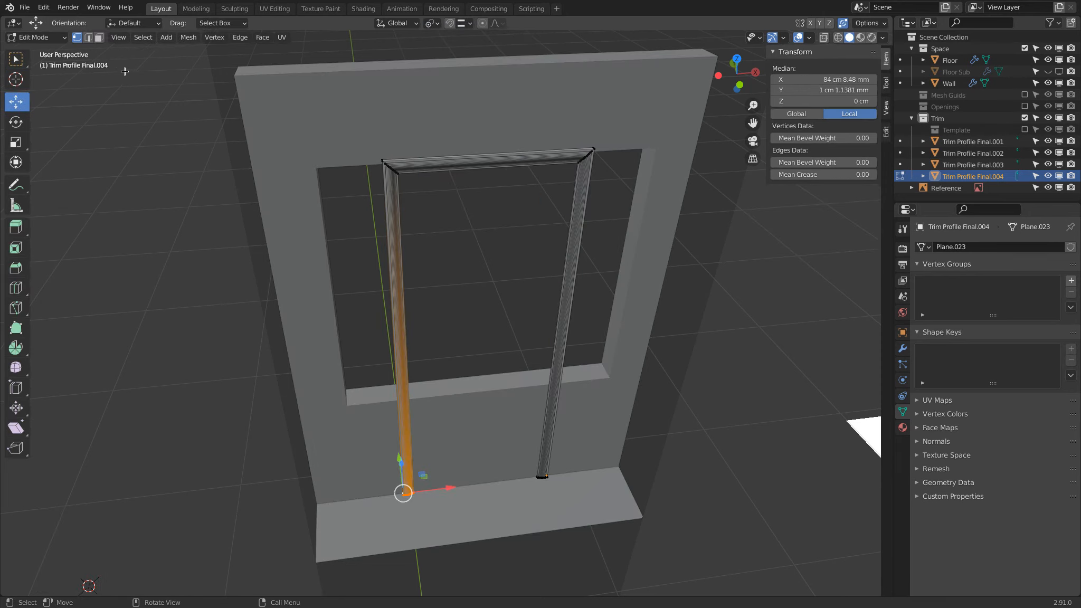
pyautogui.click(89, 38)
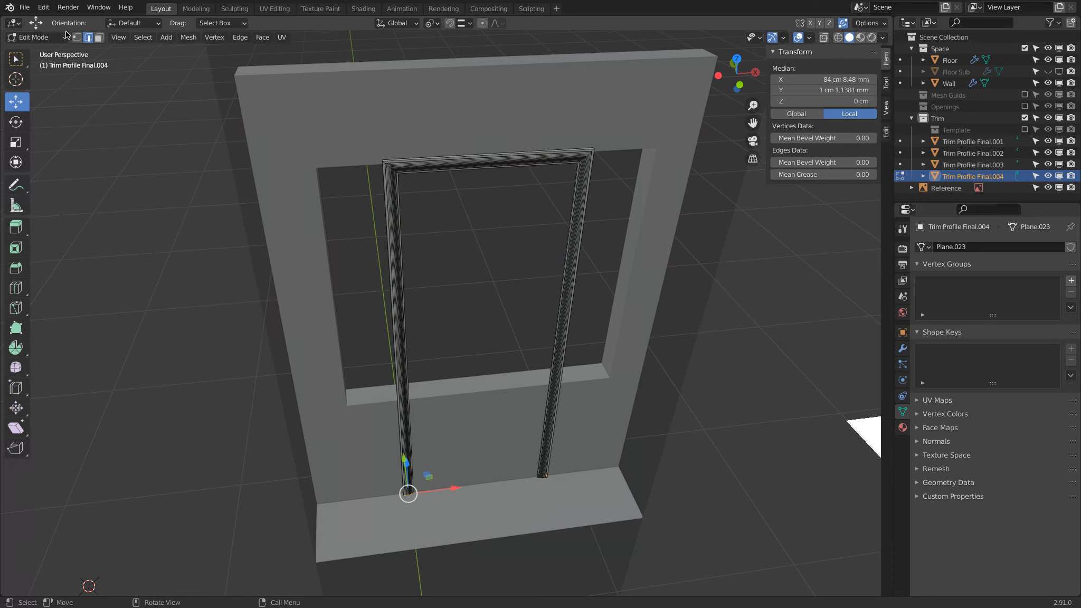
# Box-select the window trim's top section with X-ray on and move it up along Z to the window's top edge
pyautogui.moveTo(464, 120); pyautogui.dragTo(511, 230)
pyautogui.hotkey('alt', 'z')
pyautogui.moveTo(442, 161); pyautogui.dragTo(506, 285)
pyautogui.hotkey('alt', 'z')
pyautogui.moveTo(492, 116)
pyautogui.mouseDown()
pyautogui.moveTo(494, 71)
pyautogui.moveTo(496, 108)
pyautogui.mouseUp()
# Switch to wireframe shading, box-select the trim's left leg and move it along X to the window's left side, local X about 117.2 cm
pyautogui.press('z')
pyautogui.click(287, 303)
pyautogui.press('a')
pyautogui.press('a')
pyautogui.press('b')
pyautogui.moveTo(368, 260); pyautogui.dragTo(441, 303)
pyautogui.moveTo(445, 354); pyautogui.dragTo(355, 358)
pyautogui.moveTo(363, 357); pyautogui.dragTo(349, 351, button='middle')
pyautogui.keyDown('ctrl'); pyautogui.moveTo(349, 337); pyautogui.dragTo(352, 327); pyautogui.keyUp('ctrl')
# Box-select the trim's right leg and move it along X to the window's right side, local X about -31 cm
pyautogui.press('a')
pyautogui.press('a')
pyautogui.press('b')
pyautogui.moveTo(548, 299); pyautogui.dragTo(620, 342)
pyautogui.moveTo(622, 343); pyautogui.dragTo(686, 339, button='middle')
pyautogui.moveTo(565, 278); pyautogui.dragTo(576, 246)
# Box-select the bottom ends of both trim legs and raise them along Z to a local Z of about 102.6 cm
pyautogui.moveTo(588, 262); pyautogui.dragTo(535, 285, button='middle')
pyautogui.press('a')
pyautogui.press('a')
pyautogui.press('b')
pyautogui.moveTo(297, 450); pyautogui.dragTo(773, 532)
pyautogui.moveTo(485, 447); pyautogui.dragTo(478, 321)
# Box-select the left leg's bottom end and shear it with an offset of -1 to form the mitre
pyautogui.moveTo(478, 321); pyautogui.dragTo(486, 296, button='middle')
pyautogui.press('a')
pyautogui.press('a')
pyautogui.press('b')
pyautogui.moveTo(309, 337); pyautogui.dragTo(379, 402)
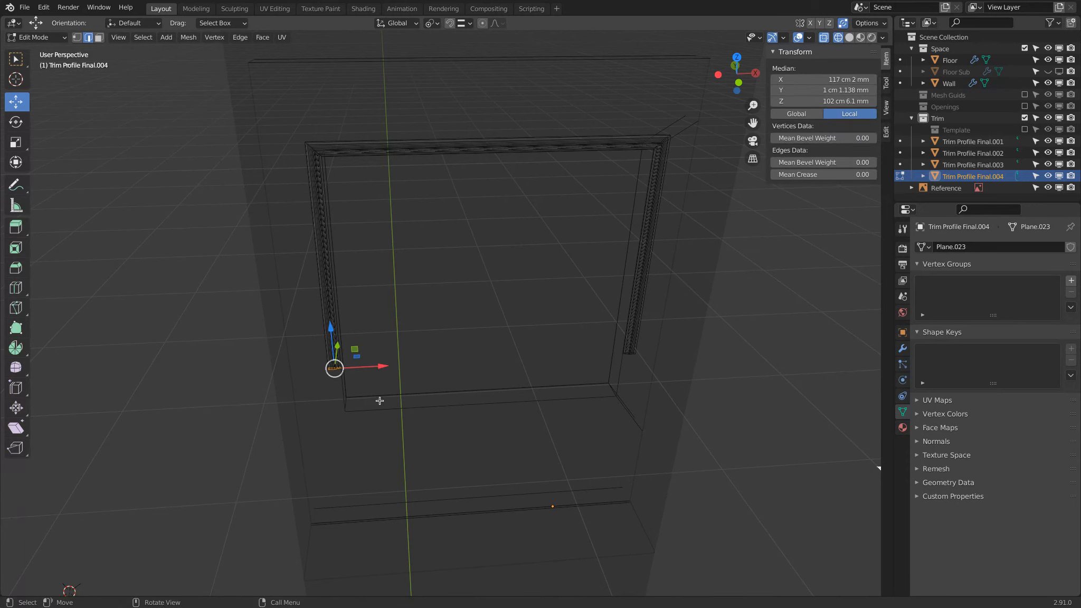
pyautogui.click(15, 433)
pyautogui.moveTo(363, 346); pyautogui.dragTo(340, 342, button='middle')
pyautogui.moveTo(385, 355); pyautogui.dragTo(376, 295)
pyautogui.moveTo(353, 138); pyautogui.dragTo(351, 132)
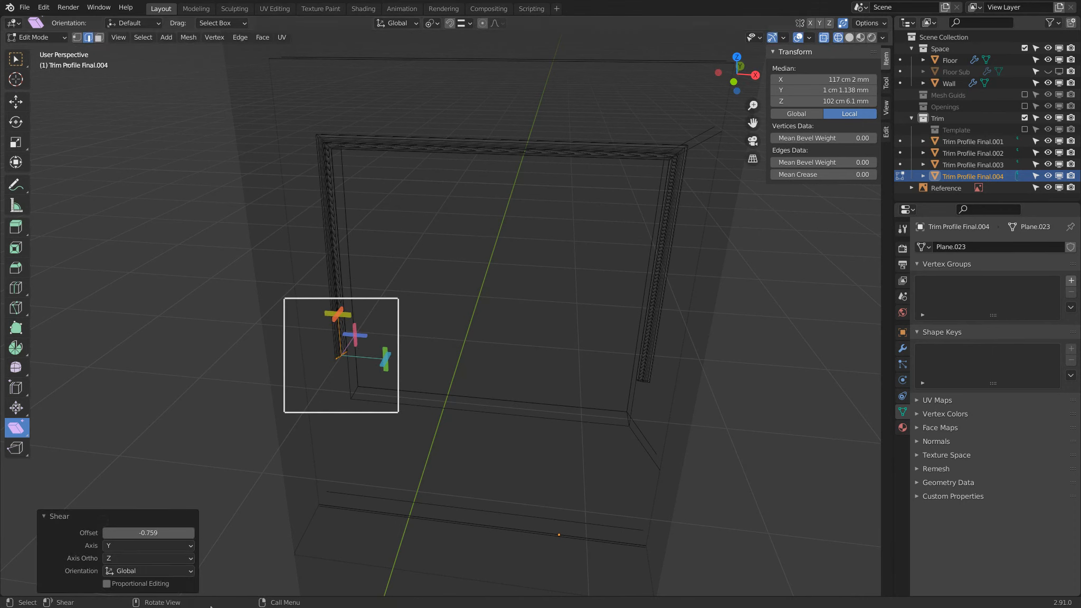
pyautogui.click(145, 535)
pyautogui.write('-1')
pyautogui.press('Return')
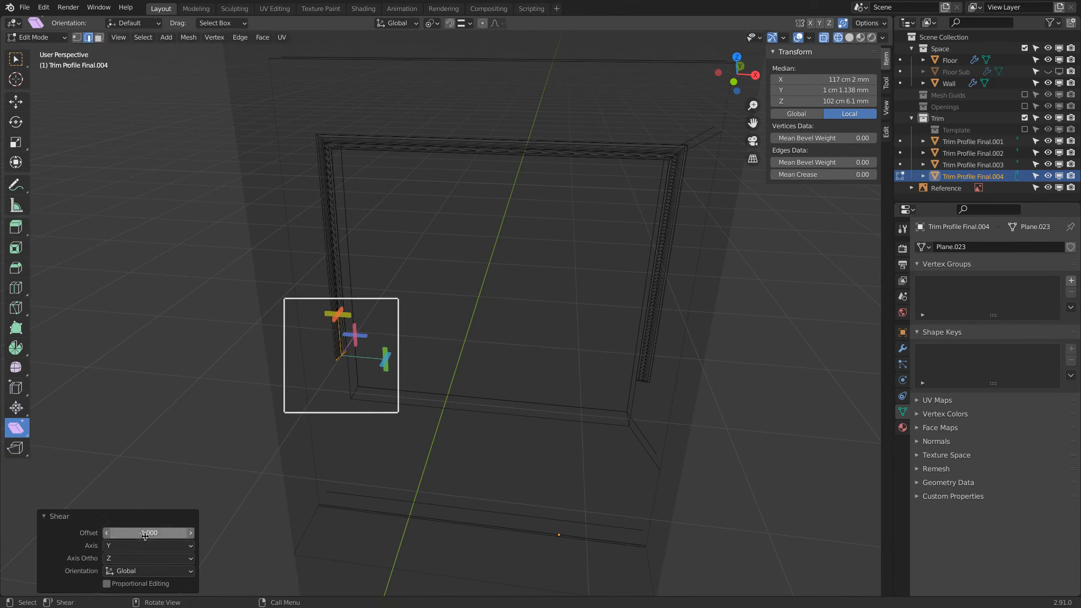
# Box-select the right leg's bottom end and shear it with an offset of 1 to form the mitre
pyautogui.press('a')
pyautogui.press('a')
pyautogui.press('b')
pyautogui.moveTo(602, 344); pyautogui.dragTo(706, 417)
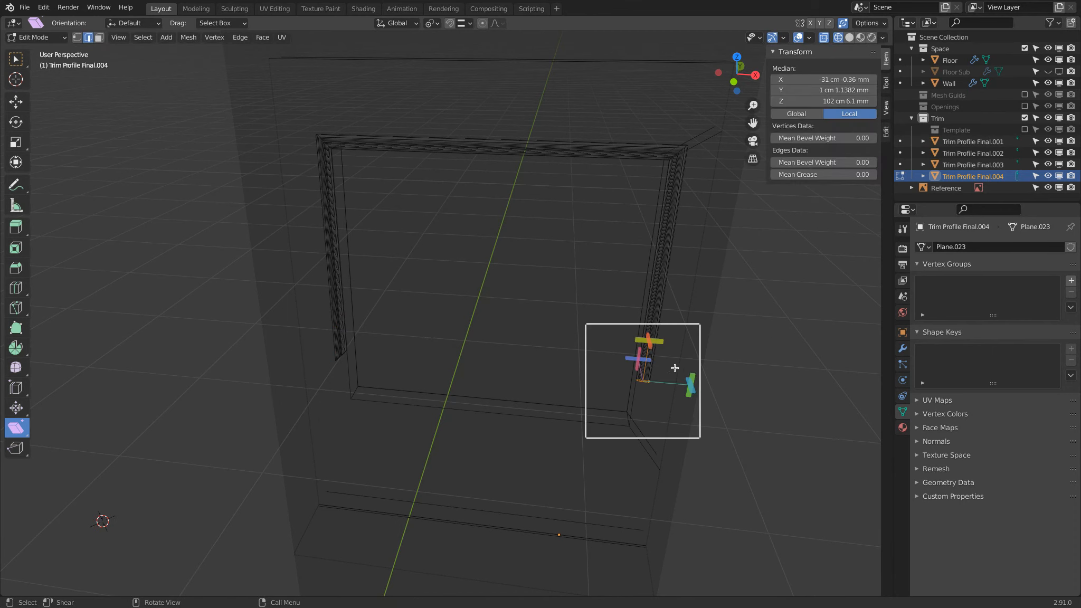
pyautogui.moveTo(692, 375); pyautogui.dragTo(609, 333)
pyautogui.click(153, 535)
pyautogui.write('1')
pyautogui.press('Return')
# Box-select the bottom ends of both trim legs and join them with Bridge Edge Loops to form the frame's bottom piece
pyautogui.press('b')
pyautogui.moveTo(320, 323); pyautogui.dragTo(365, 377)
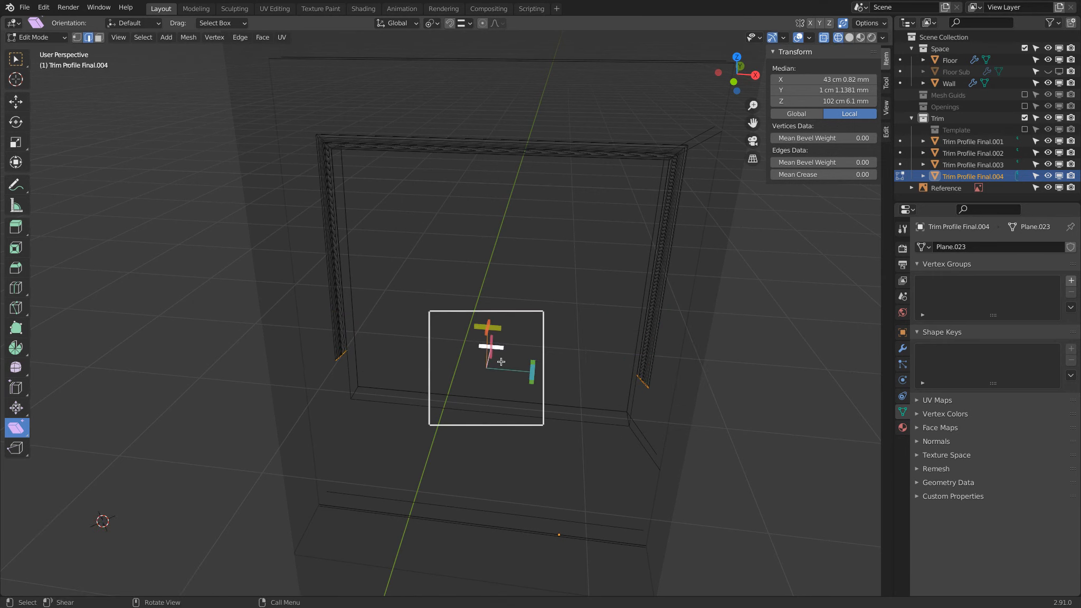
pyautogui.click(264, 40)
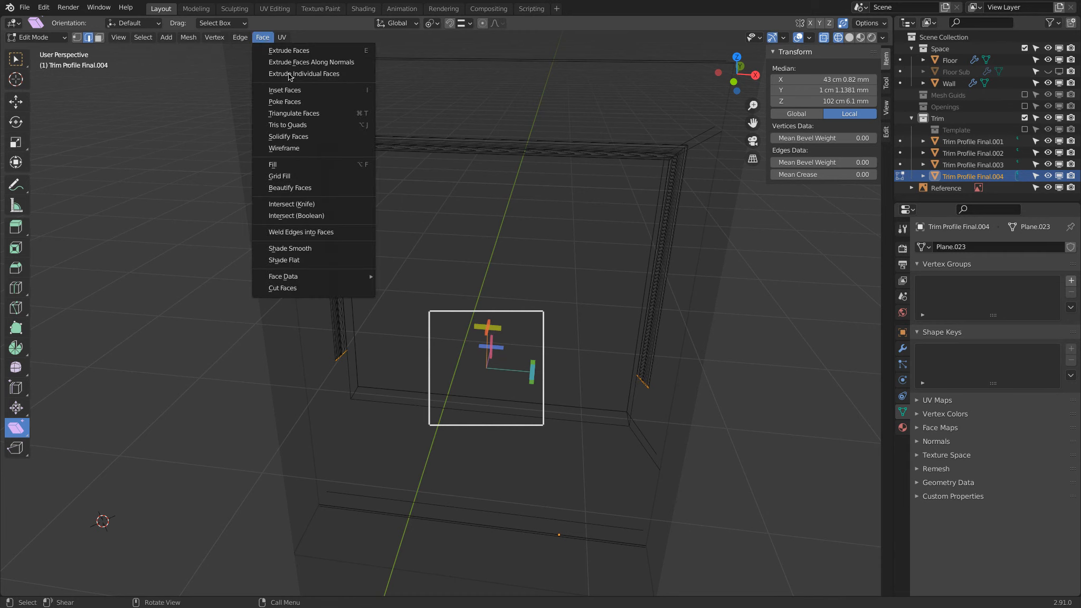
pyautogui.click(243, 38)
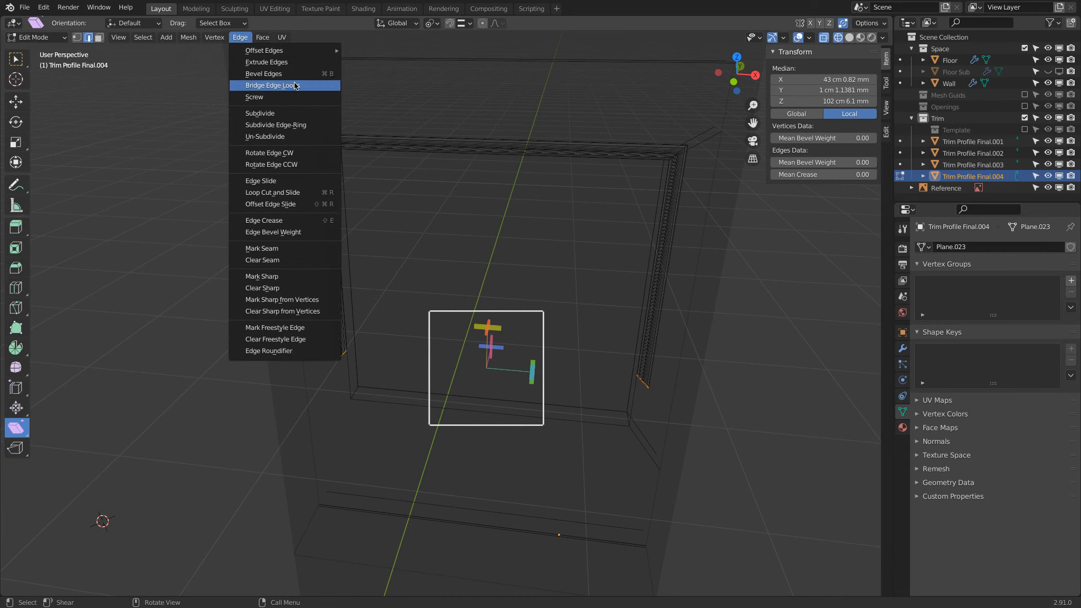
pyautogui.click(309, 87)
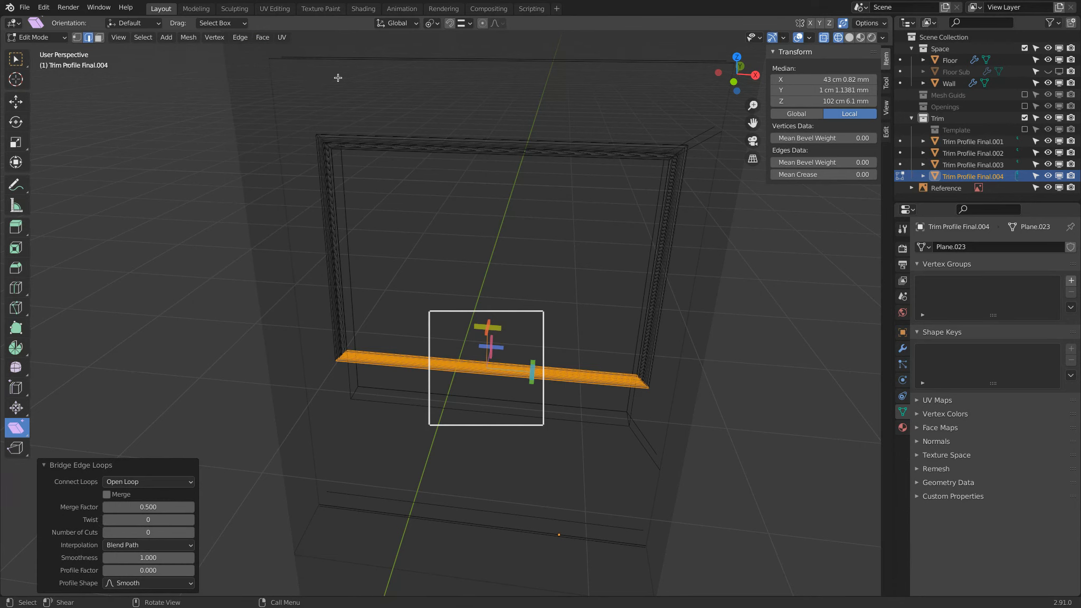
# Switch to face selection, clear the selection and inspect the mitred corner of the bridged bottom piece
pyautogui.click(99, 38)
pyautogui.moveTo(359, 322); pyautogui.dragTo(418, 414, button='middle')
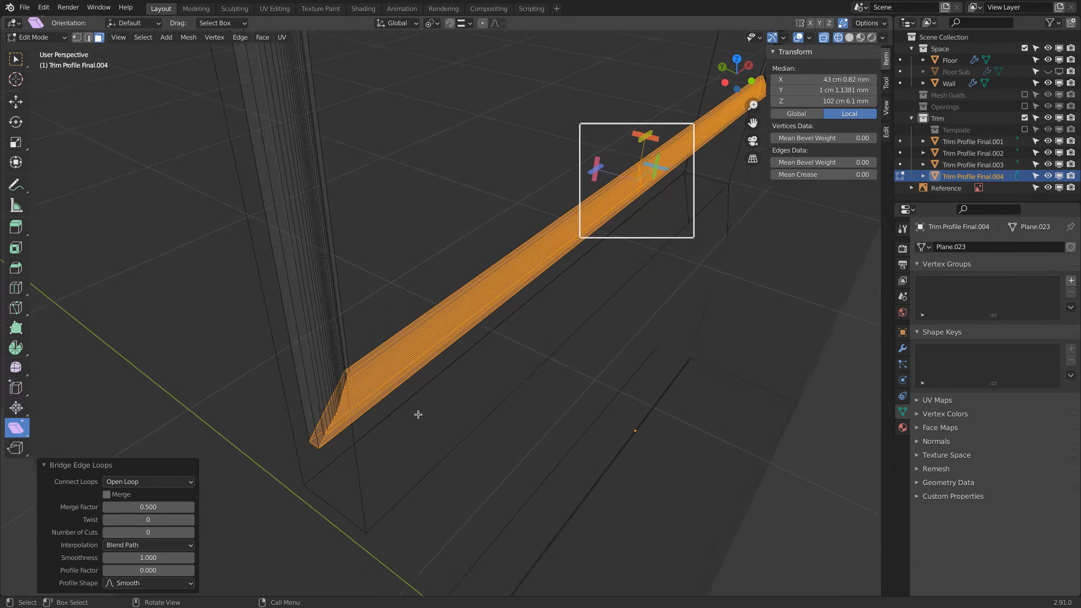
pyautogui.scroll(1, 406, 412)
pyautogui.hotkey('alt', 'a')
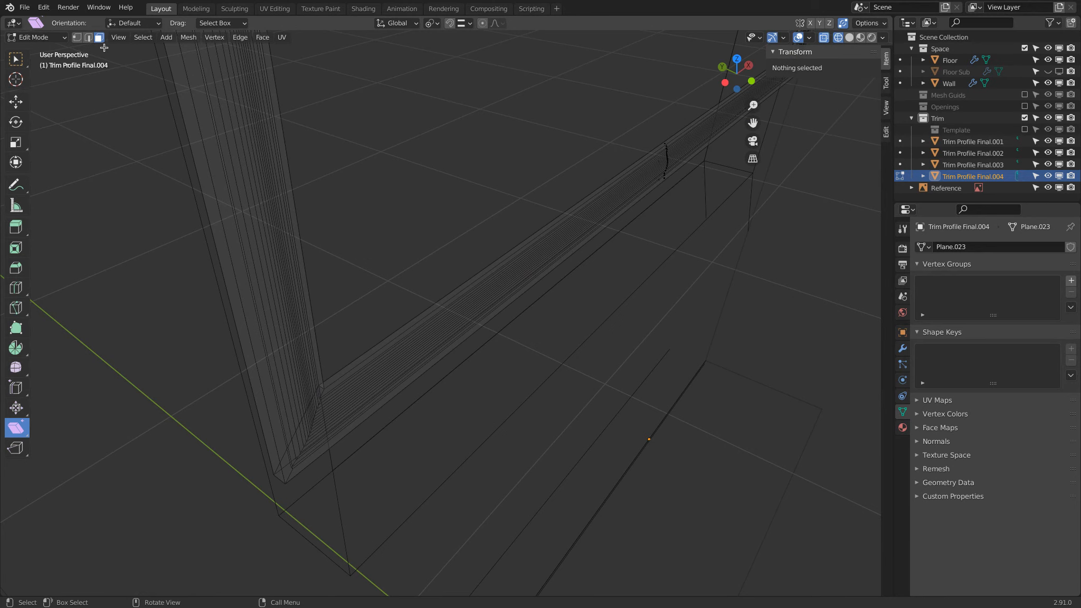
pyautogui.moveTo(302, 431); pyautogui.dragTo(432, 376, button='middle')
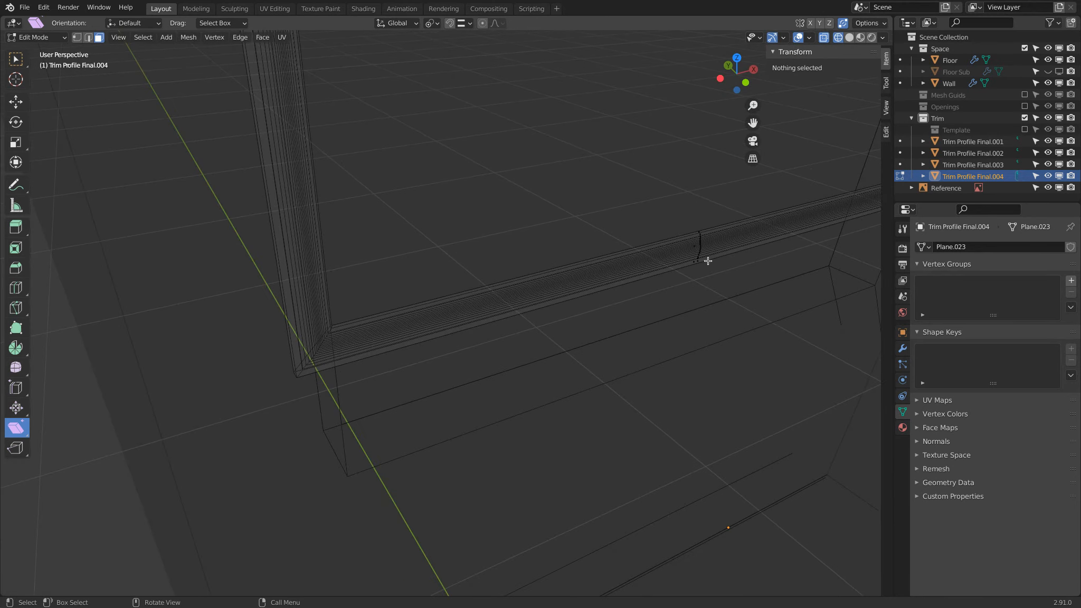
pyautogui.press('z')
pyautogui.moveTo(578, 352); pyautogui.dragTo(507, 363, button='middle')
pyautogui.press('z')
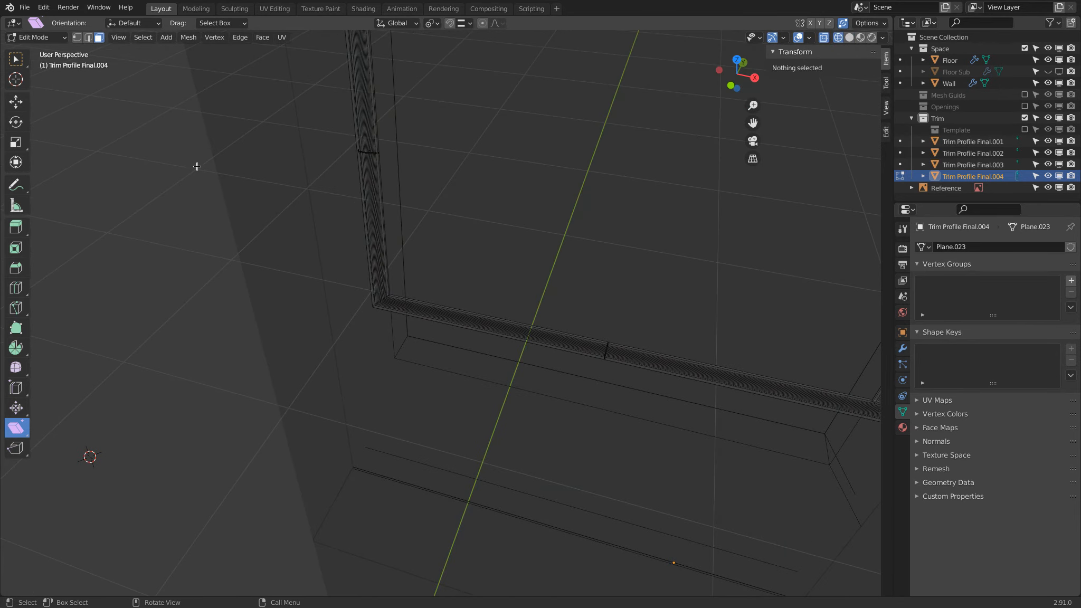
# Box-select the faces of the frame's bottom piece and lower them along Z to the window opening's bottom edge
pyautogui.scroll(-2, 744, 394)
pyautogui.press('a')
pyautogui.press('a')
pyautogui.press('b')
pyautogui.moveTo(532, 298); pyautogui.dragTo(606, 402)
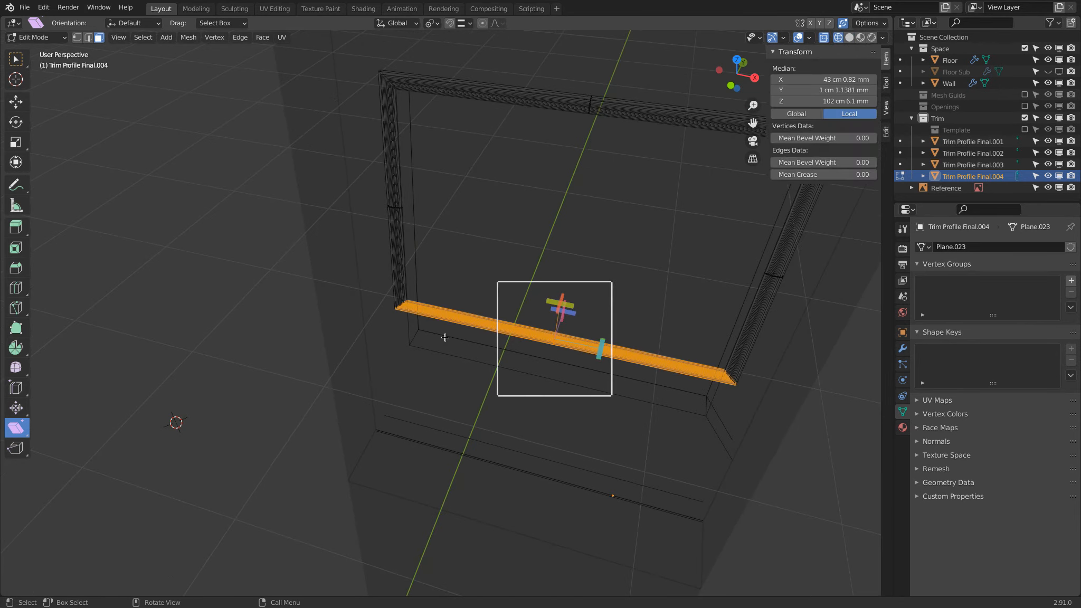
pyautogui.click(30, 101)
pyautogui.moveTo(559, 302); pyautogui.dragTo(560, 389)
pyautogui.moveTo(560, 388); pyautogui.dragTo(533, 361, button='middle')
pyautogui.keyDown('ctrl'); pyautogui.moveTo(533, 409); pyautogui.dragTo(539, 398); pyautogui.keyUp('ctrl')
# Return to solid shading and Object Mode and check the closed trim frame around the window
pyautogui.press('z')
pyautogui.scroll(-3, 557, 306)
pyautogui.moveTo(557, 307)
pyautogui.mouseDown(button='middle')
pyautogui.moveTo(559, 318)
pyautogui.moveTo(579, 312)
pyautogui.mouseUp(button='middle')
pyautogui.press('Tab')
pyautogui.moveTo(514, 245); pyautogui.dragTo(565, 238, button='middle')
pyautogui.hotkey('alt', 'b')
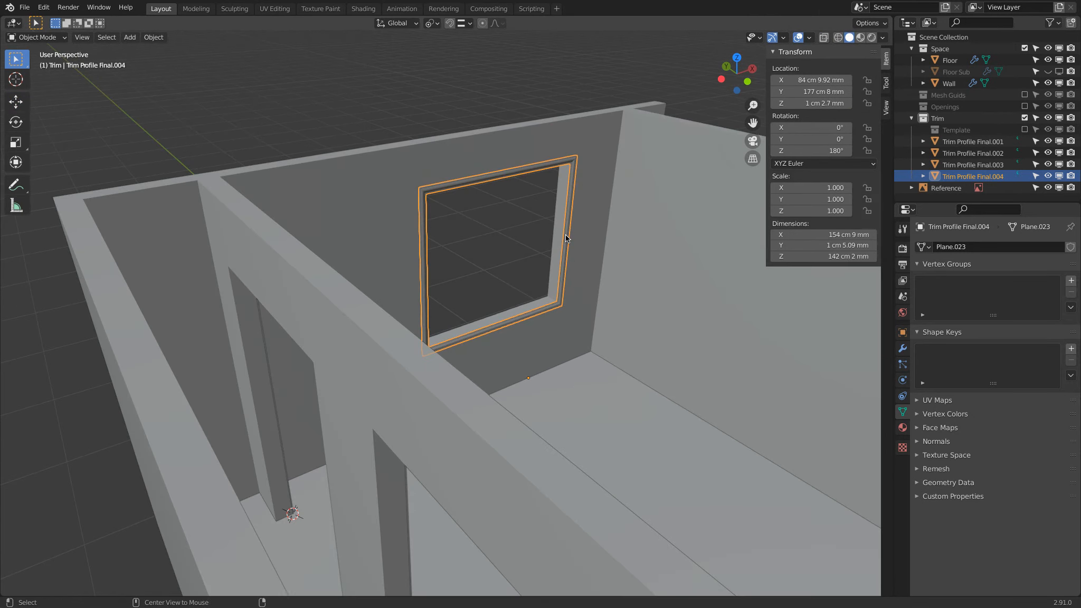
# Save the file, view the whole room from above and deselect all objects
pyautogui.hotkey('ctrl', 's')
pyautogui.moveTo(561, 234); pyautogui.dragTo(505, 270, button='middle')
pyautogui.press('a')
pyautogui.hotkey('alt', 'a')
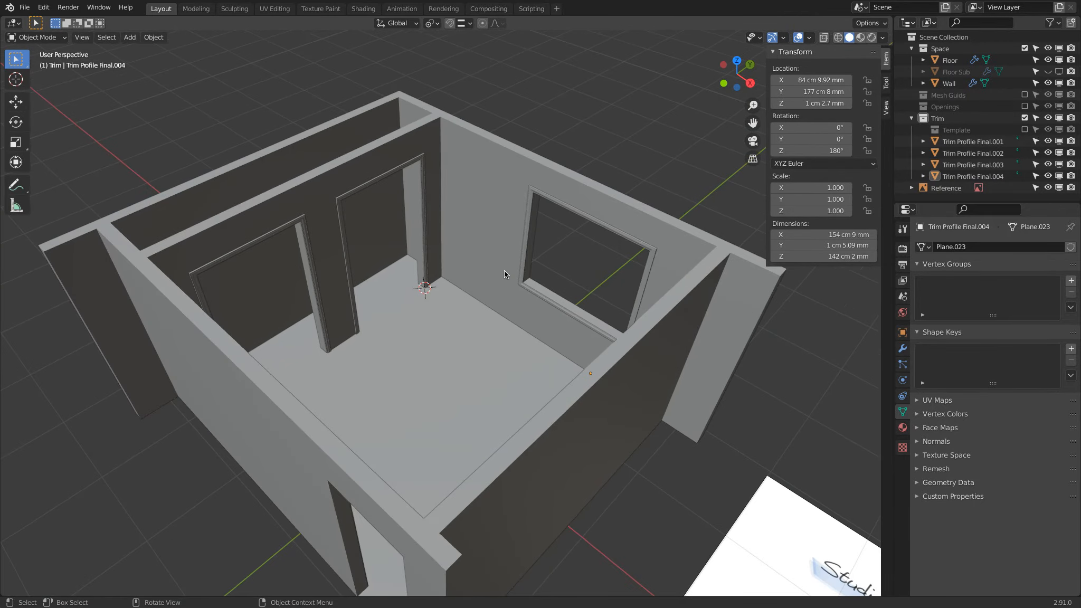